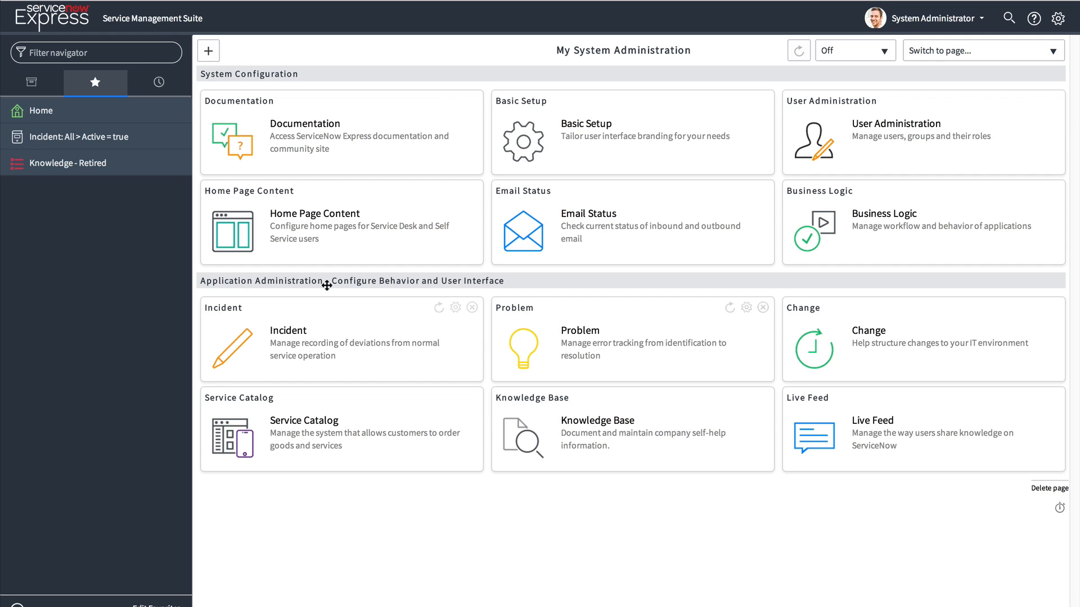
Find the table management modules by filtering the navigator for "table" and open the form for creating a new table.
{"action": "left_click", "coordinate": [134, 50]}
{"action": "type", "text": "table"}
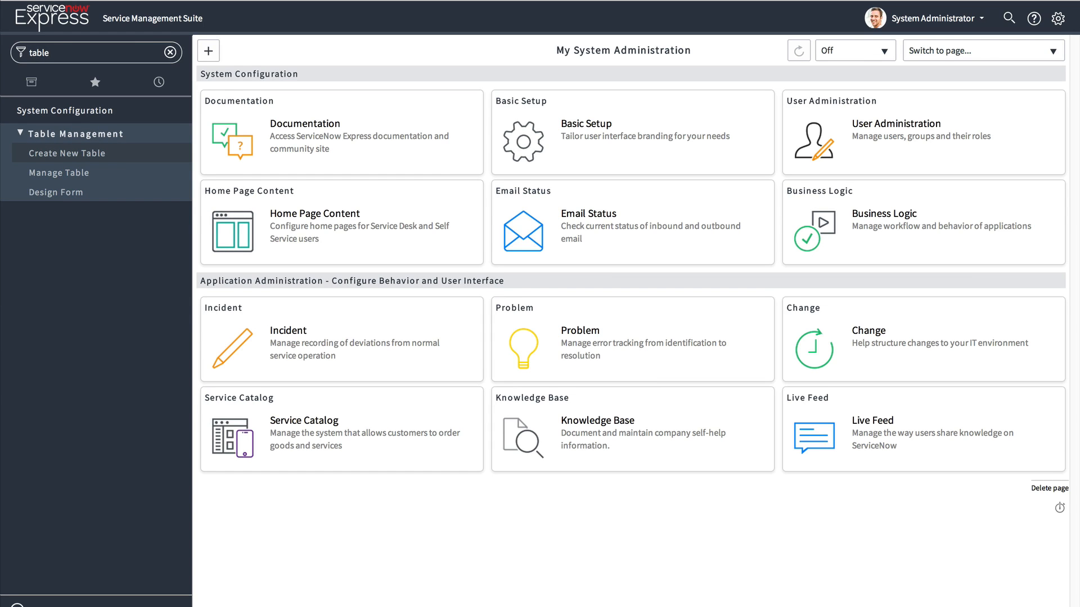
{"action": "left_click", "coordinate": [81, 158]}
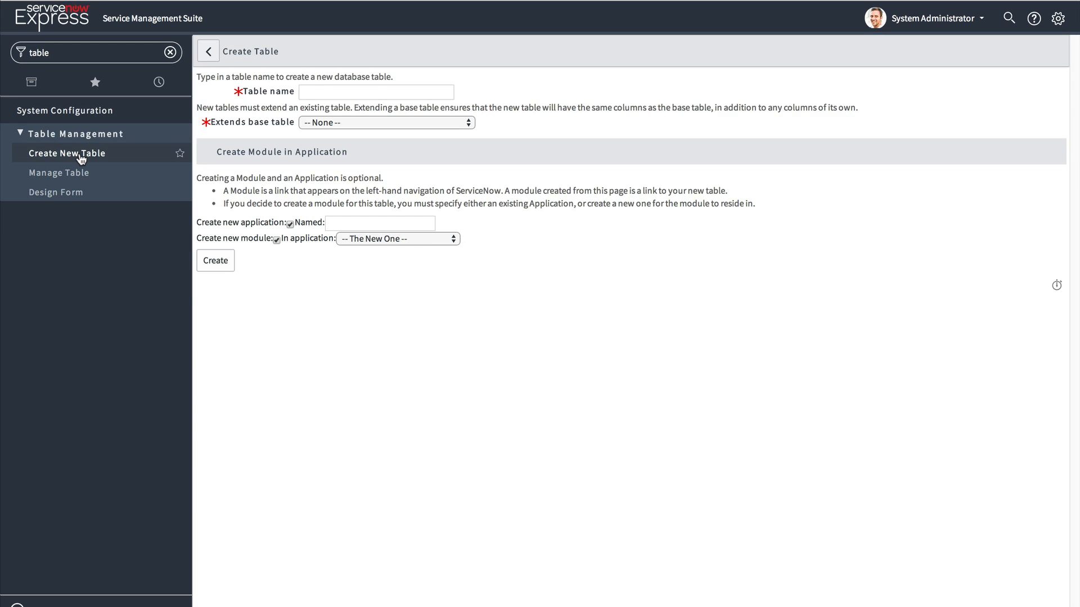
Name the new table "HR Legal Facility Marketing" and have it extend the Task [task] base table.
{"action": "left_click", "coordinate": [360, 94]}
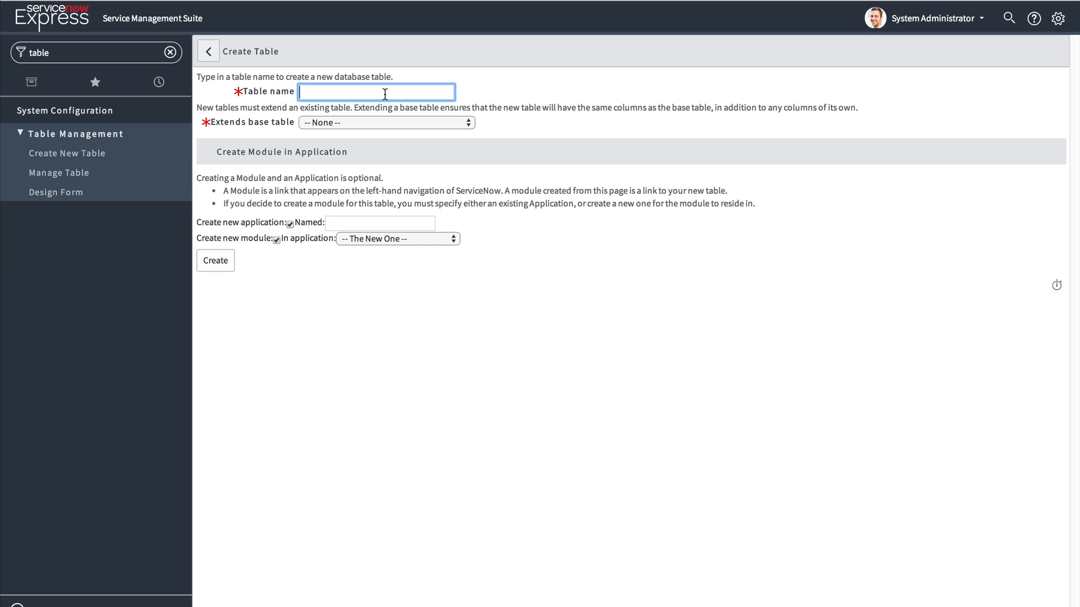
{"action": "type", "text": "HR Legal Facili"}
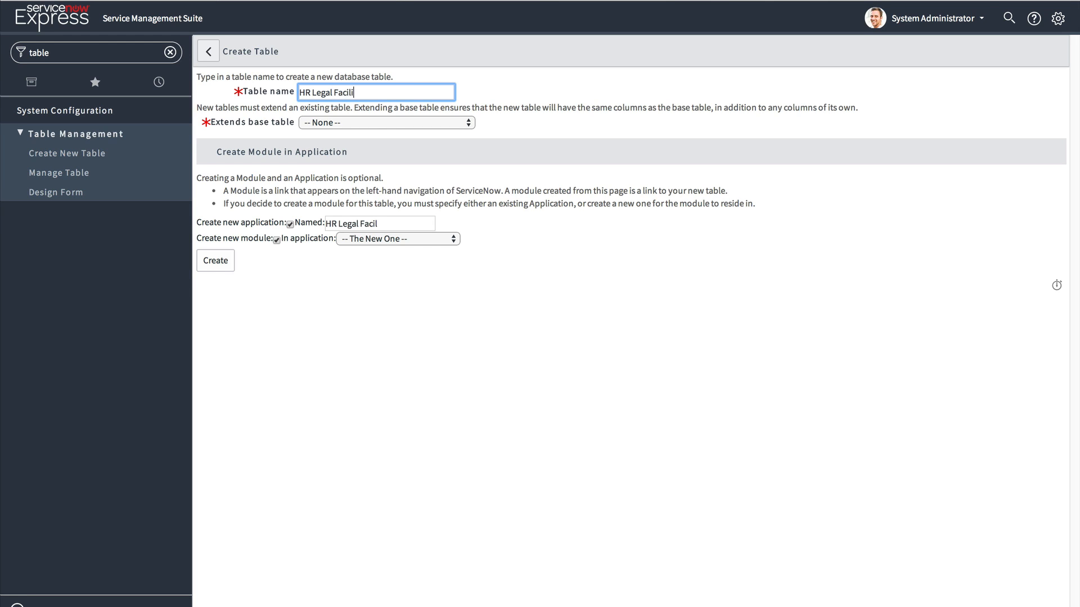
{"action": "type", "text": "ty Marketing"}
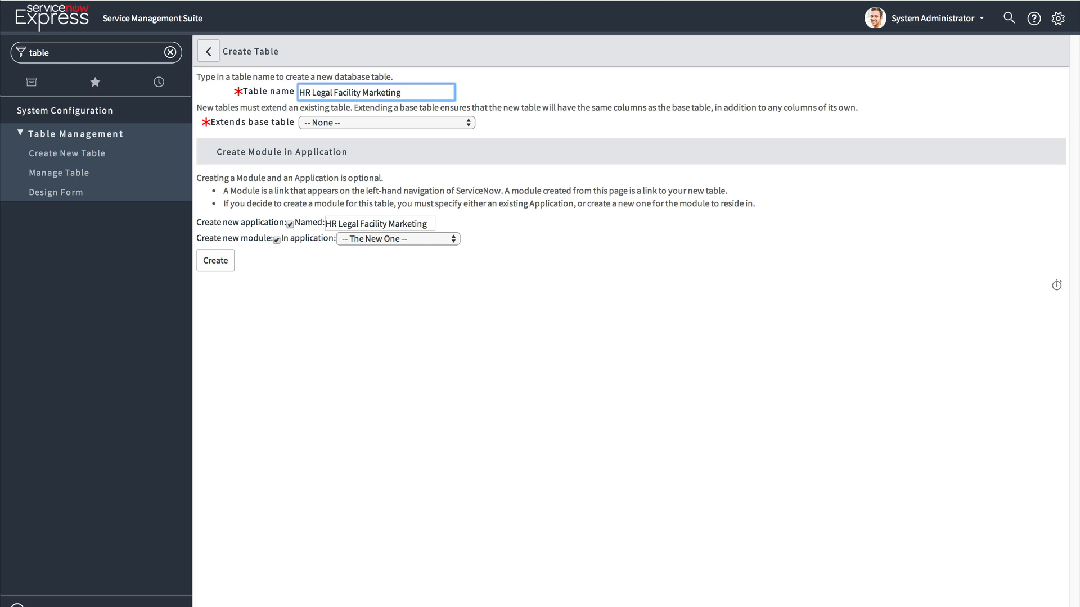
{"action": "left_click", "coordinate": [424, 120]}
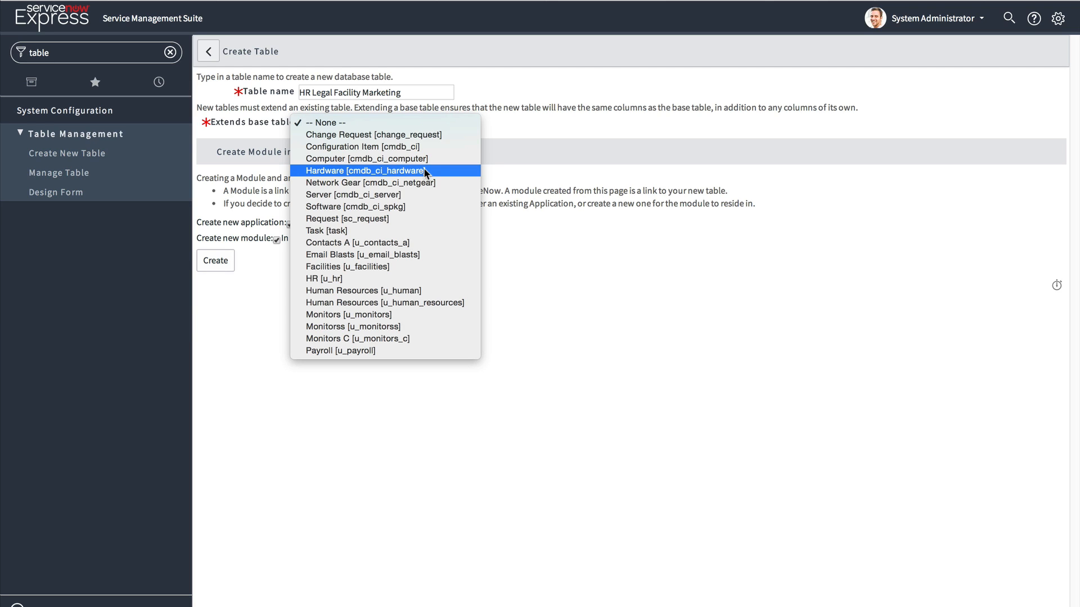
{"action": "left_click", "coordinate": [351, 230]}
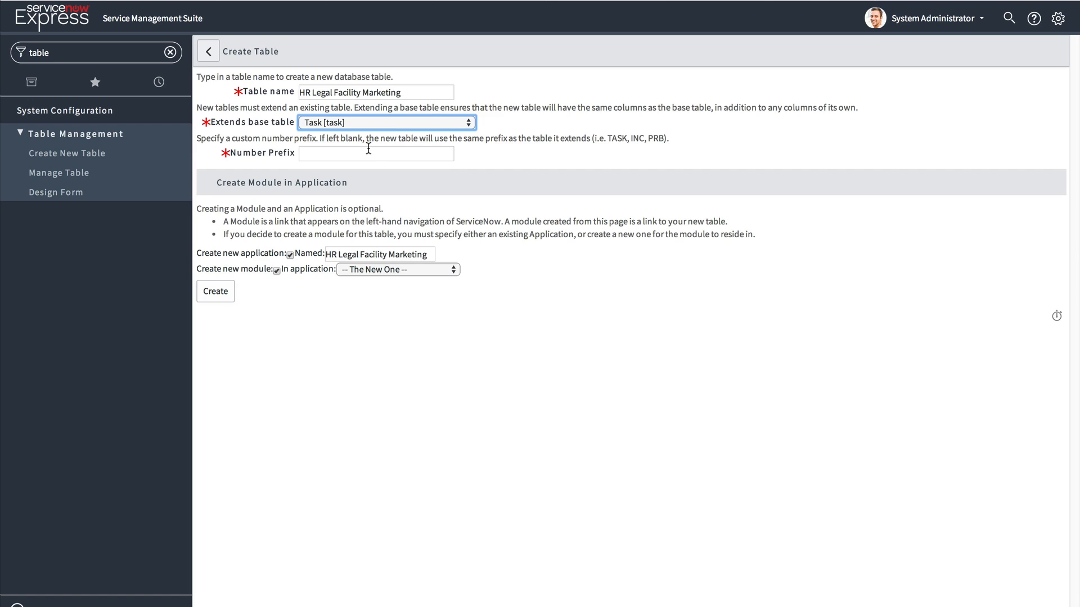
Set the new table's number prefix to HLFM.
{"action": "left_click", "coordinate": [369, 149]}
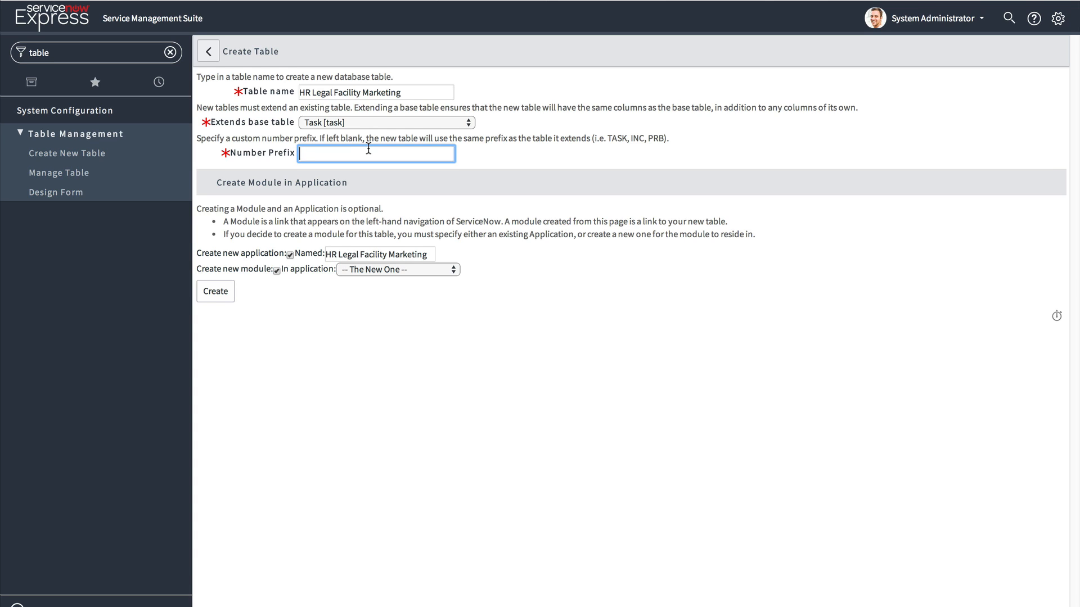
{"action": "type", "text": "HR"}
{"action": "type", "text": "LF"}
{"action": "type", "text": "MRKT"}
{"action": "key", "text": "BackSpace"}
{"action": "key", "text": "BackSpace"}
{"action": "key", "text": "BackSpace"}
{"action": "key", "text": "Left"}
{"action": "key", "text": "Left"}
{"action": "key", "text": "Left"}
{"action": "key", "text": "BackSpace"}
{"action": "left_click", "coordinate": [475, 204]}
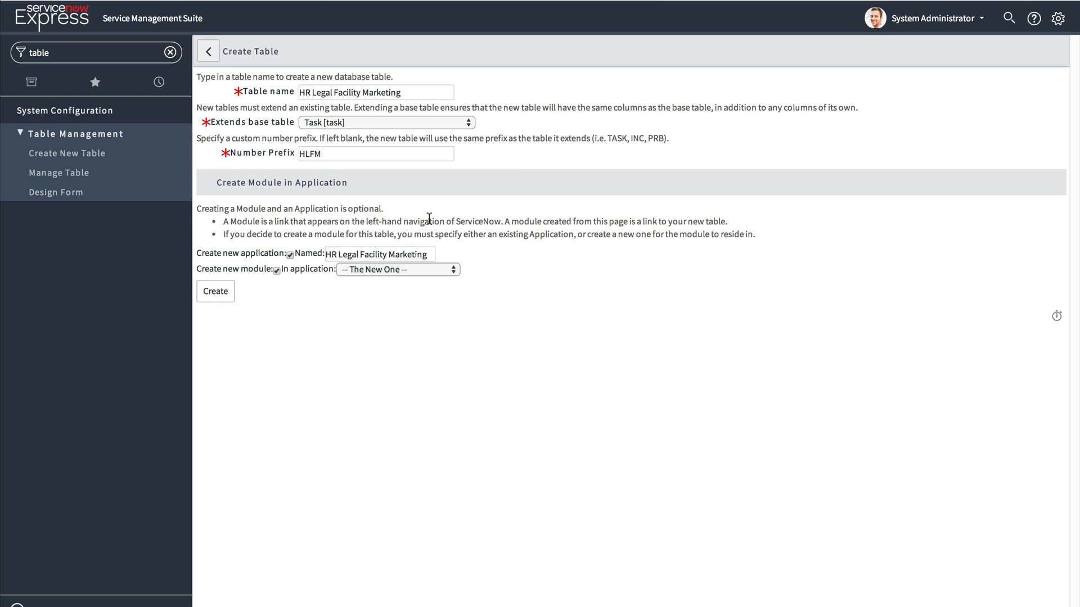
Filter the navigator for "asset" to view the modules under the Asset & Configuration application.
{"action": "left_click", "coordinate": [391, 248]}
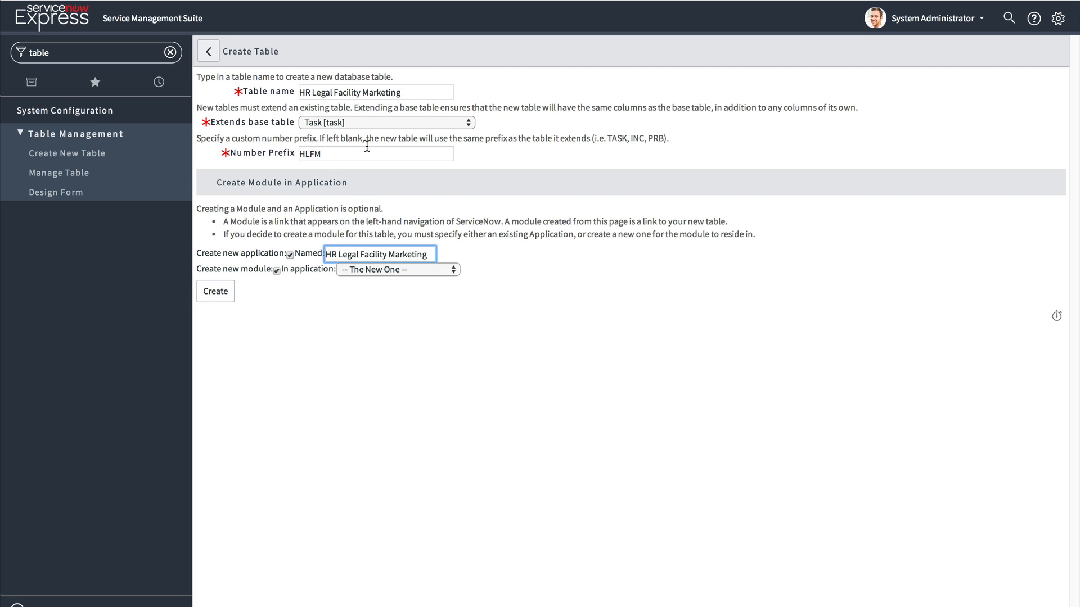
{"action": "left_click", "coordinate": [88, 52]}
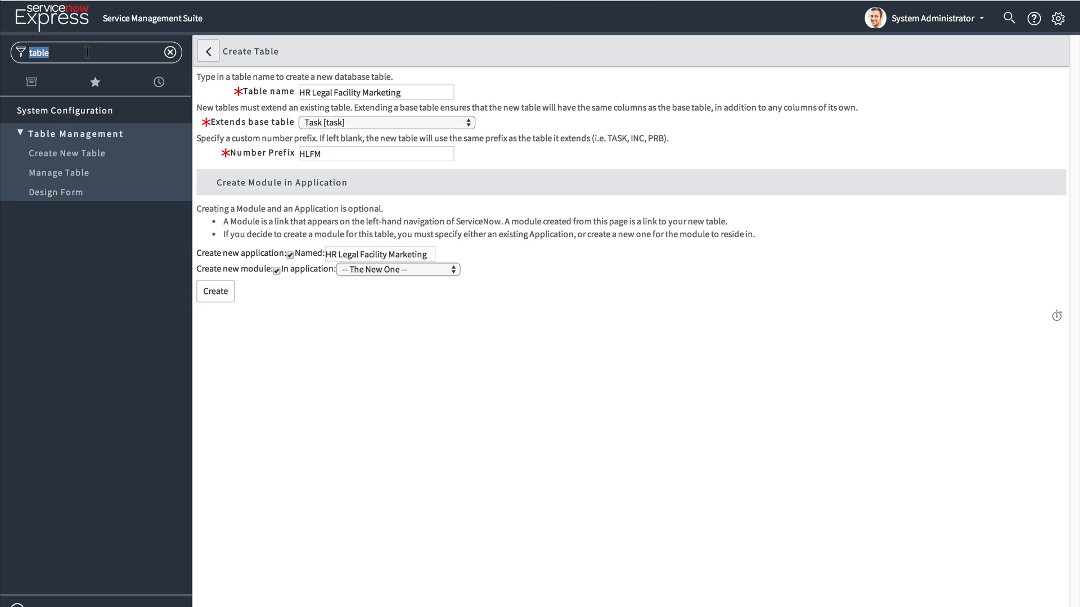
{"action": "type", "text": "ass"}
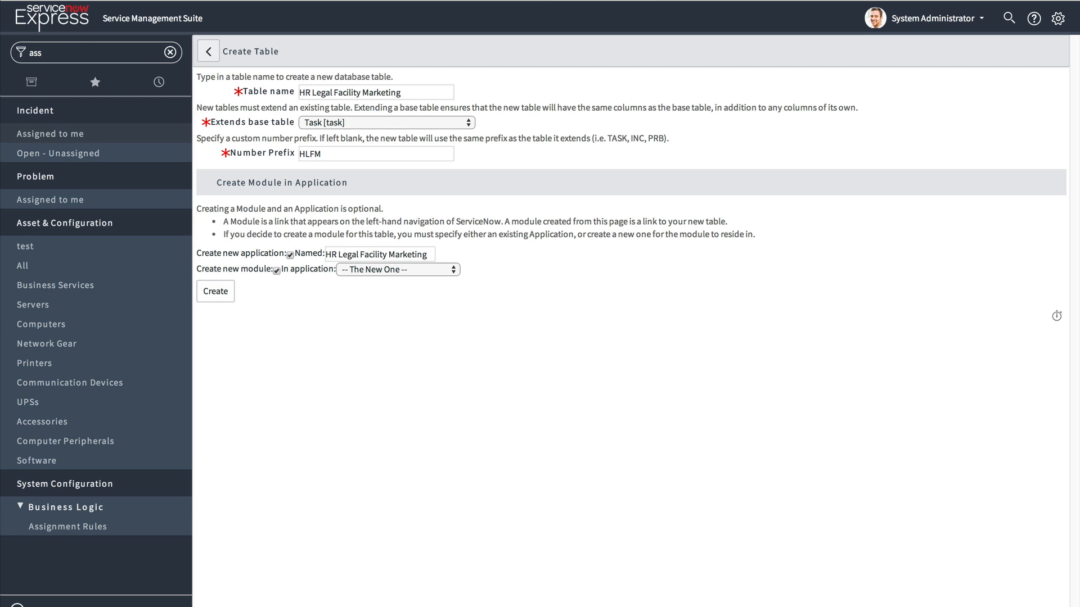
{"action": "type", "text": "et"}
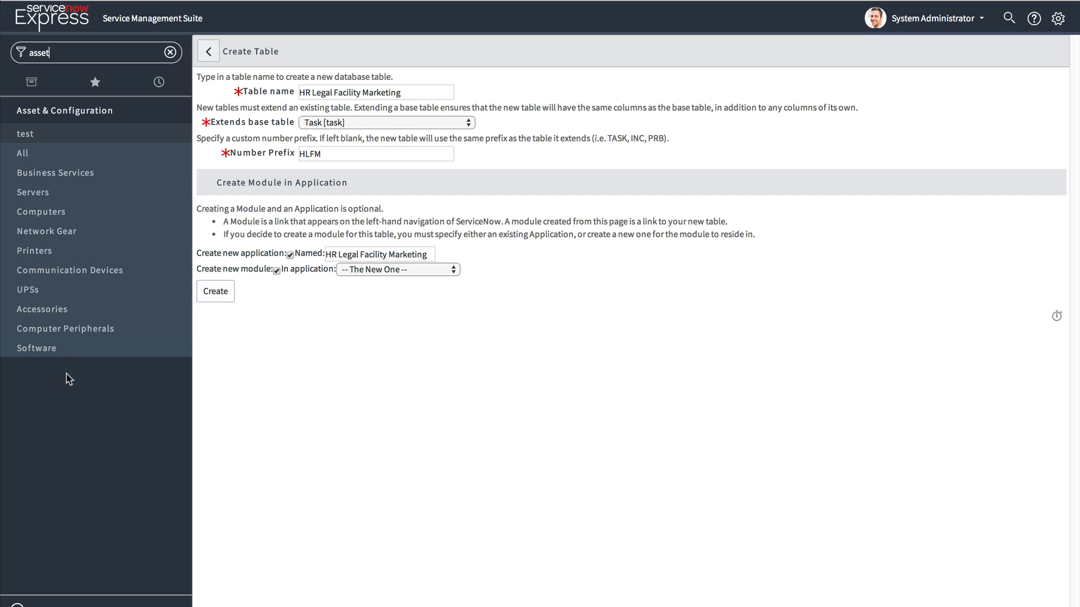
Try skipping the new application and placing the table's module in the existing Asset & Configuration application instead.
{"action": "left_click", "coordinate": [290, 256]}
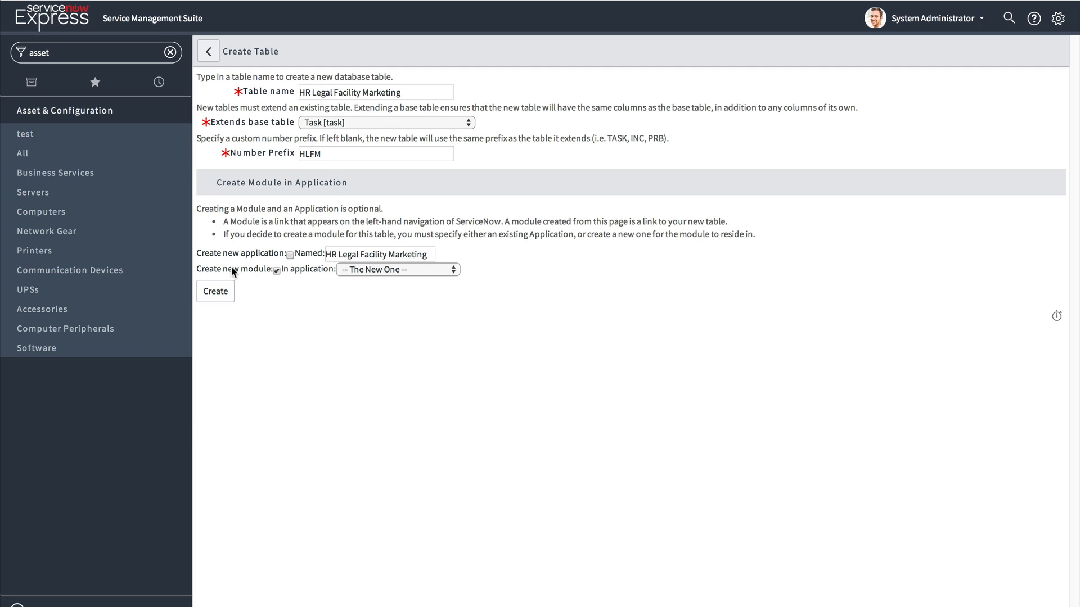
{"action": "left_click", "coordinate": [365, 270]}
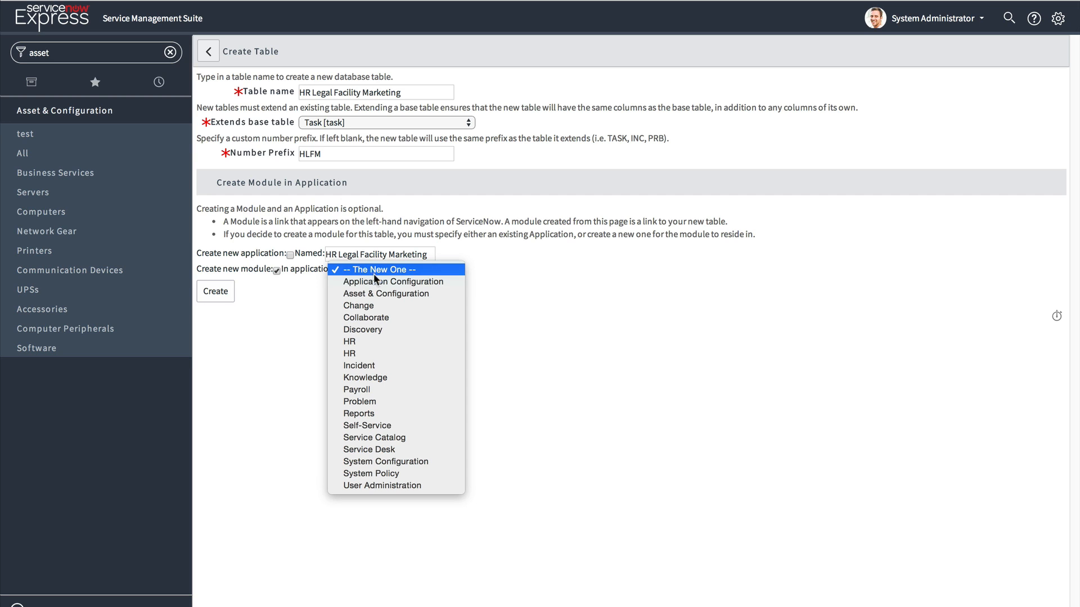
{"action": "left_click", "coordinate": [375, 291]}
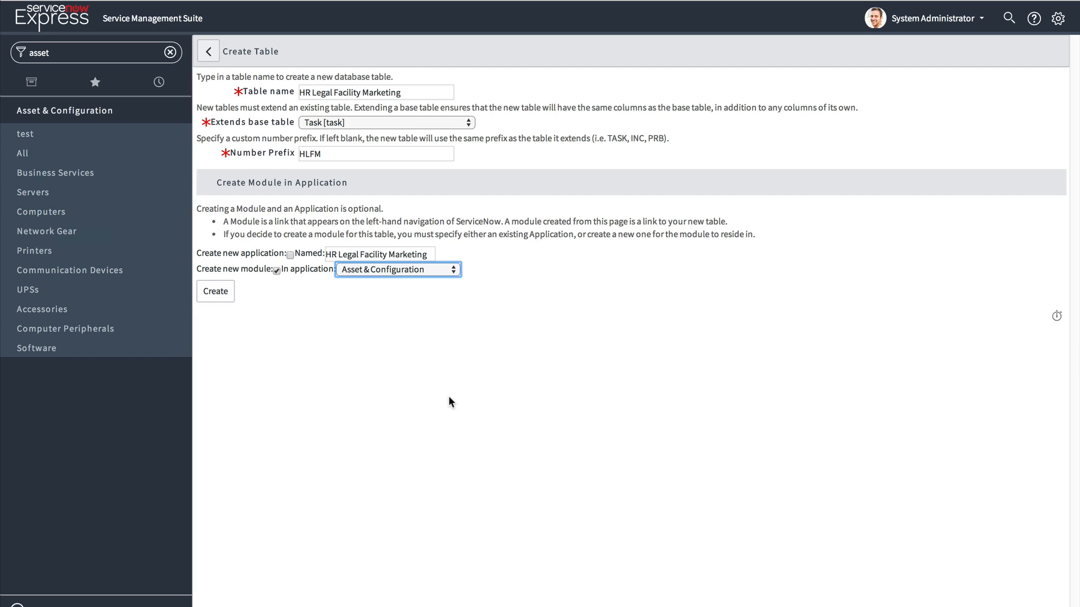
Re-enable the new application with the module assigned to "The New One", and create the HR Legal Facility Marketing table.
{"action": "left_click", "coordinate": [291, 256]}
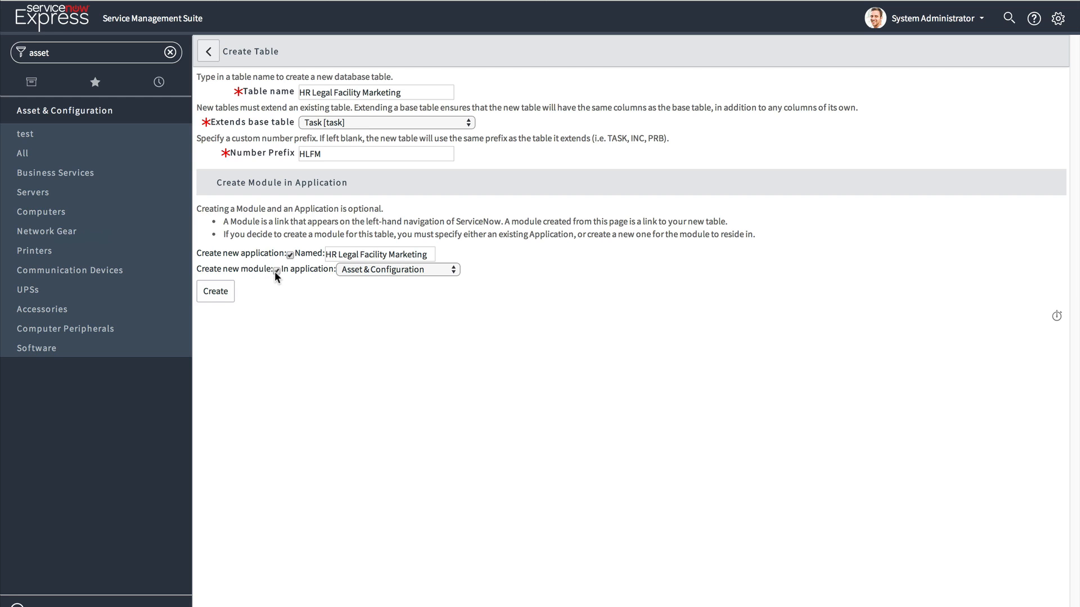
{"action": "left_click", "coordinate": [365, 271]}
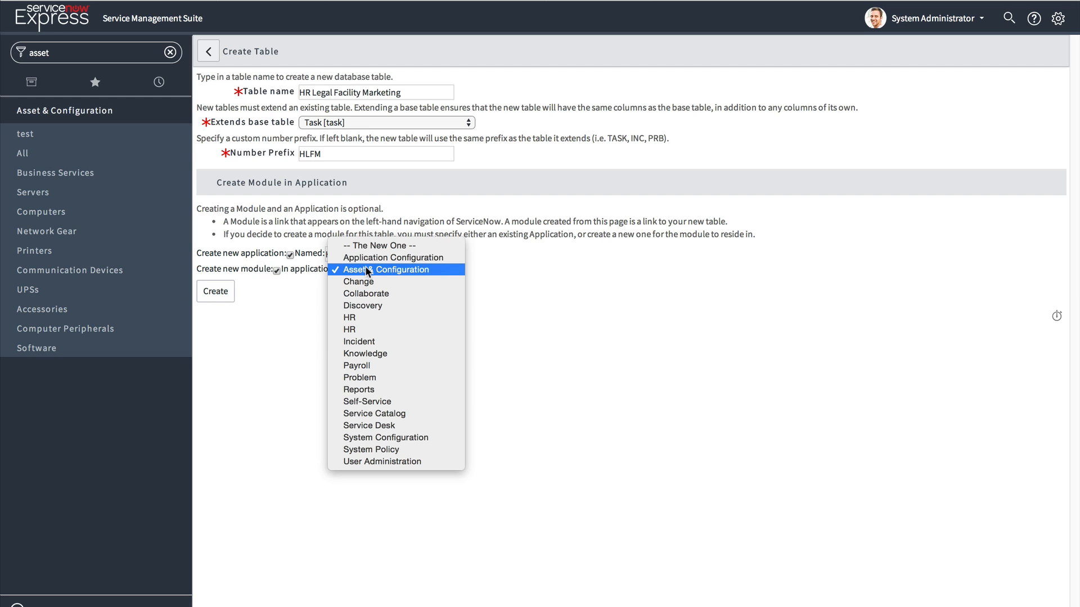
{"action": "left_click", "coordinate": [389, 246]}
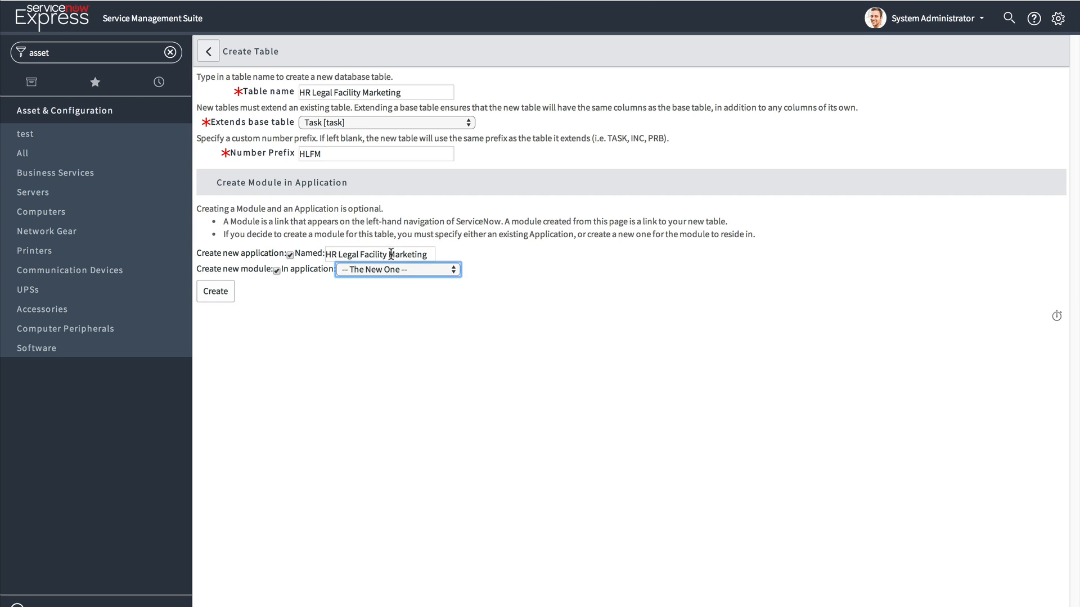
{"action": "left_click", "coordinate": [217, 292]}
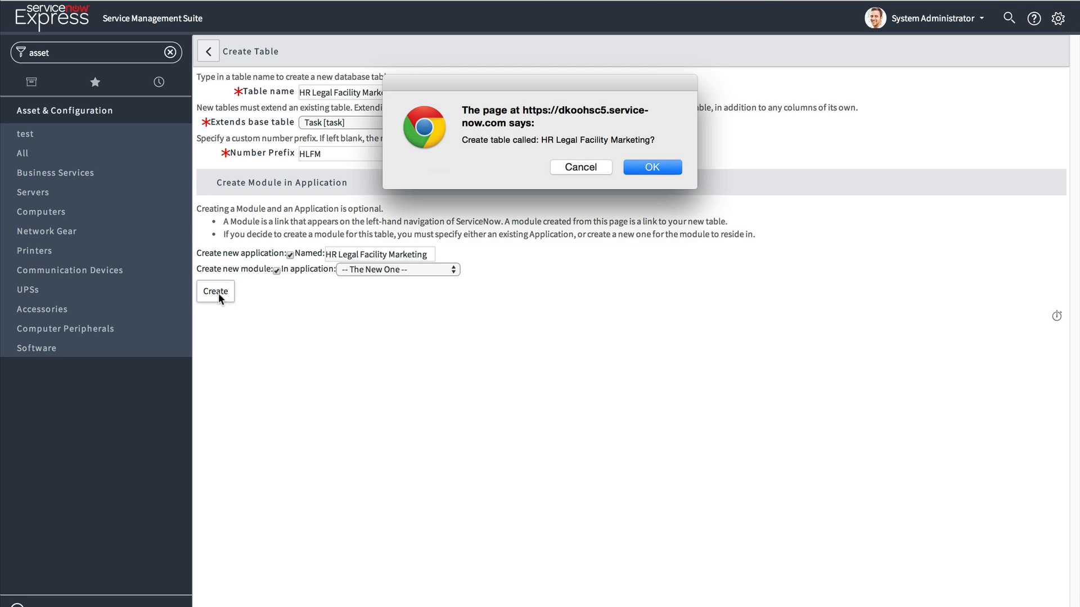
{"action": "left_click", "coordinate": [657, 168]}
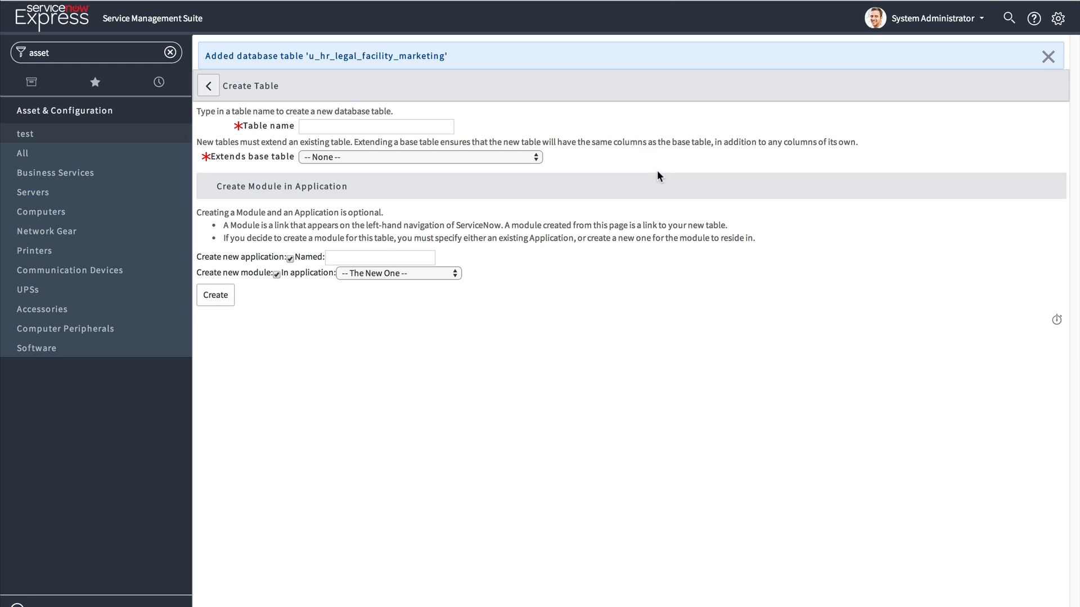
Filter the navigator for "hr" and open the record list of the HR Legal Facility Marketing module.
{"action": "double_click", "coordinate": [104, 48]}
{"action": "key", "text": "BackSpace"}
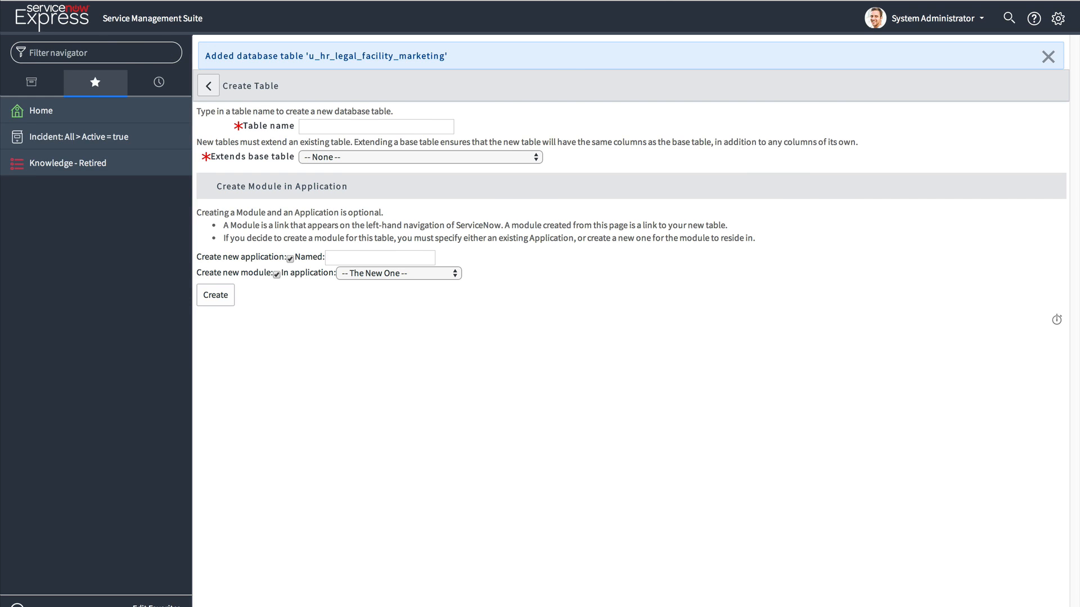
{"action": "type", "text": "hr"}
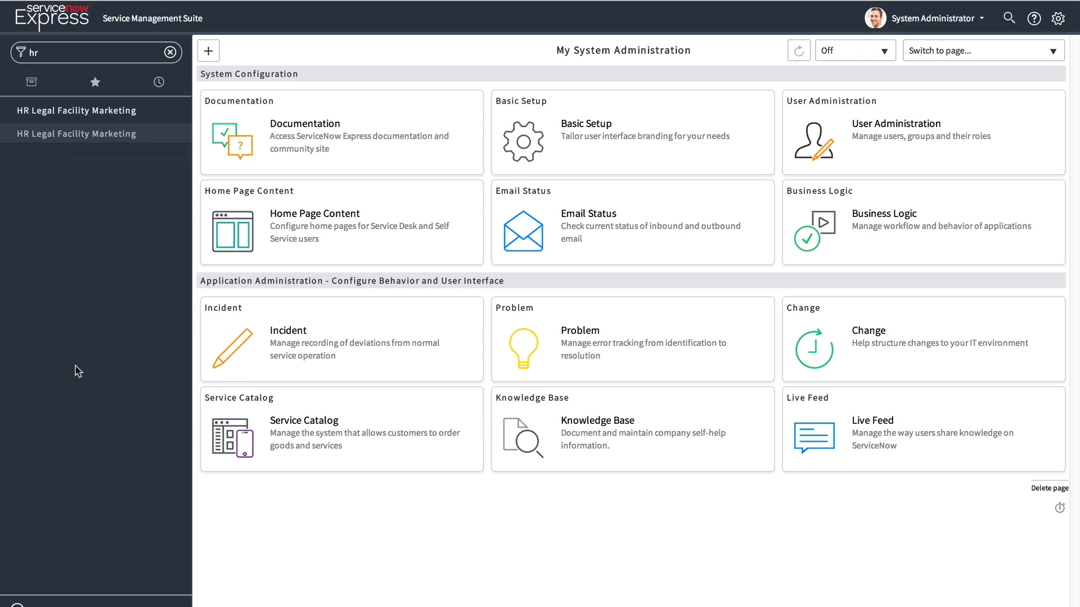
{"action": "left_click", "coordinate": [84, 112]}
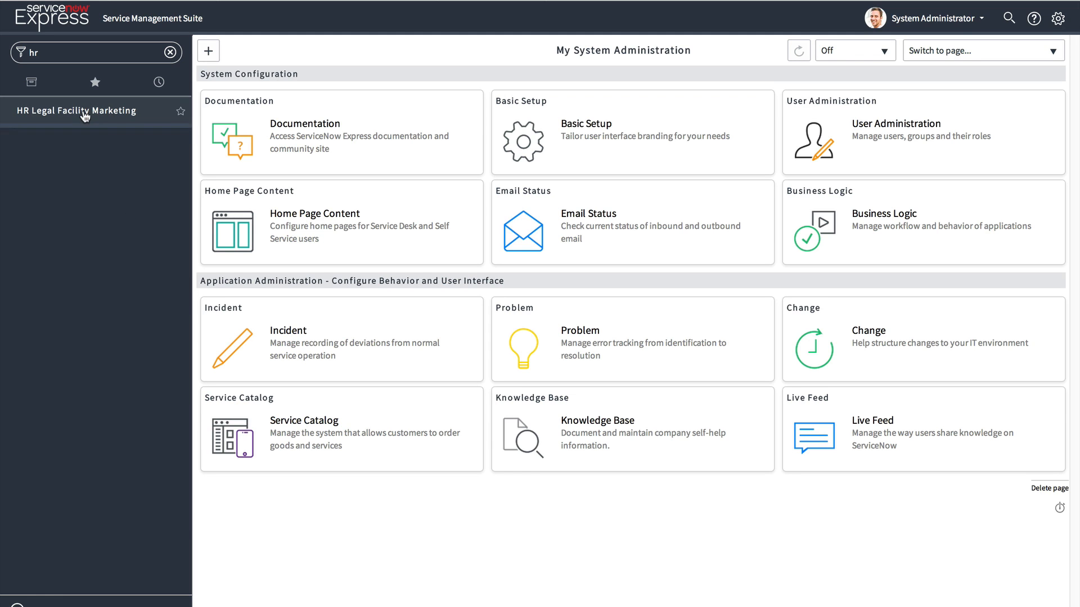
{"action": "left_click", "coordinate": [85, 114]}
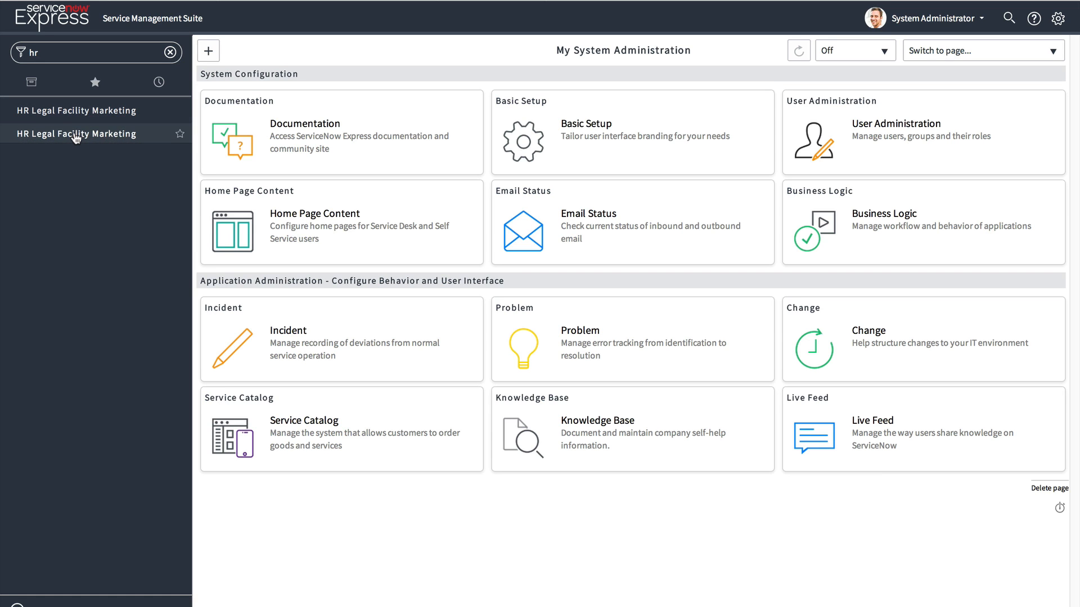
{"action": "left_click", "coordinate": [76, 135]}
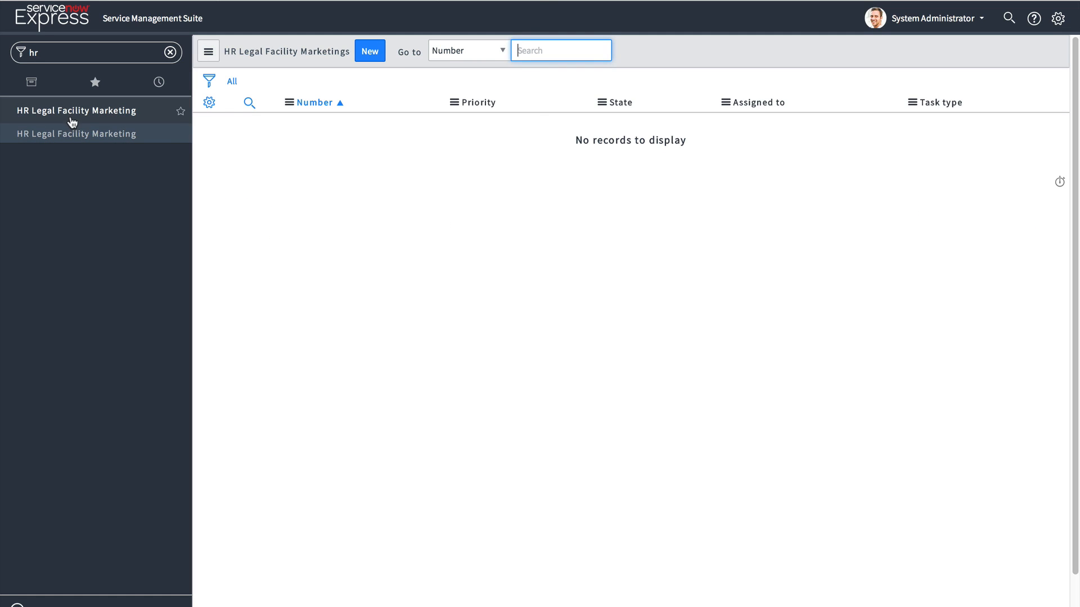
Start a new HR Legal Facility Marketing record and open its form in Form Design.
{"action": "left_click", "coordinate": [368, 52]}
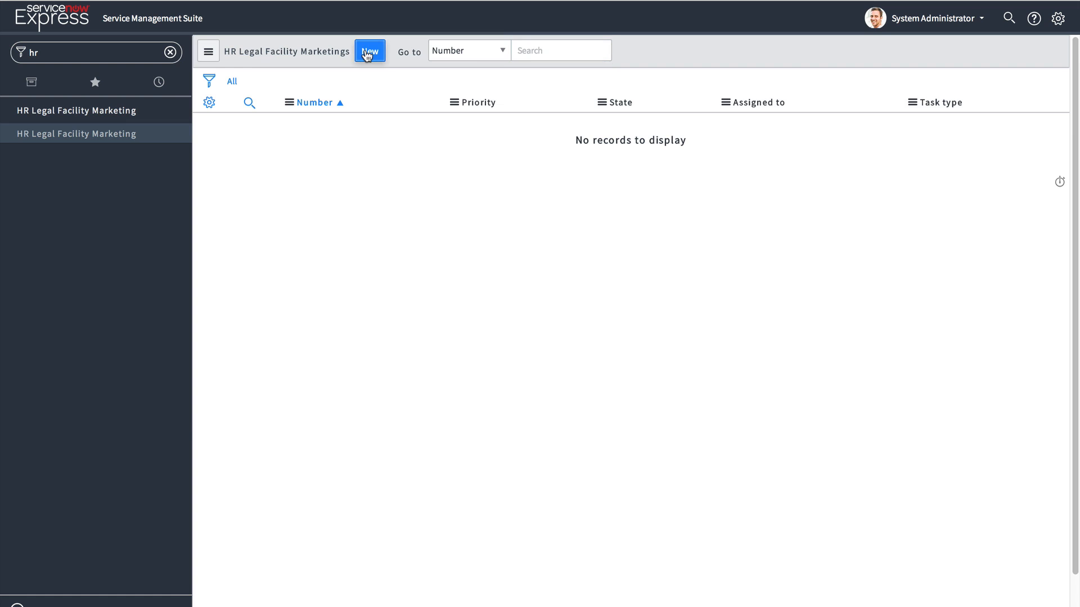
{"action": "right_click", "coordinate": [647, 62]}
{"action": "mouse_move", "coordinate": [686, 90]}
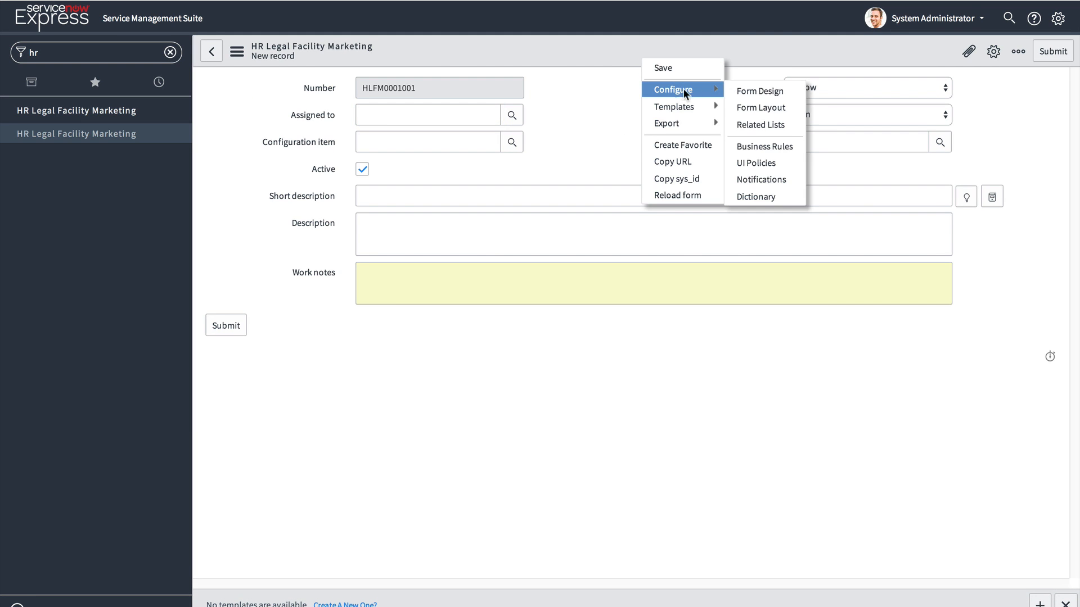
{"action": "left_click", "coordinate": [751, 92]}
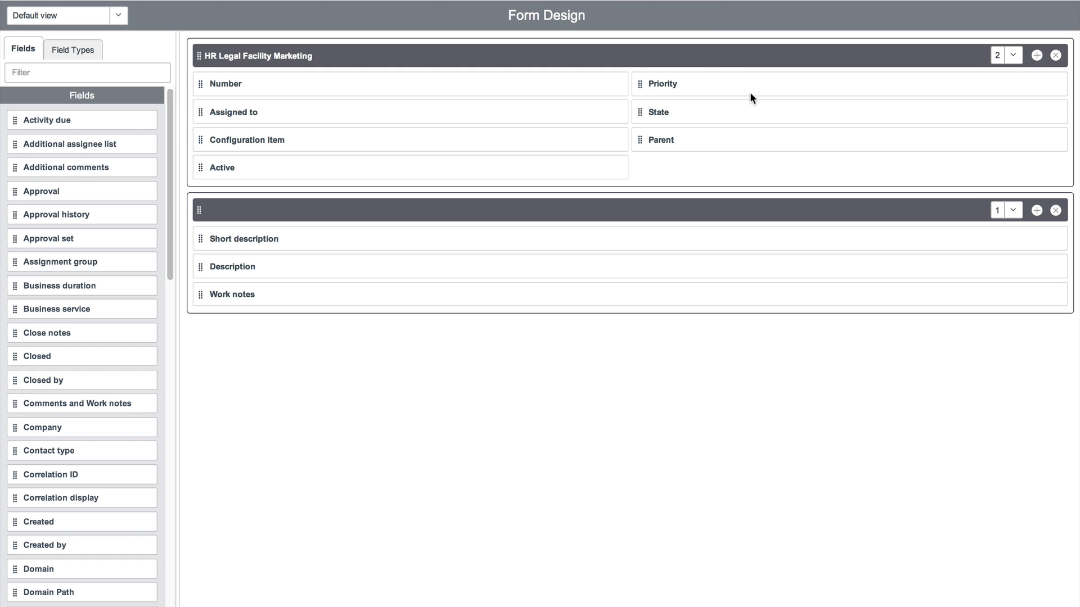
Add a new Price field named "Cost of Service" below Parent in the form's two-column section.
{"action": "left_click", "coordinate": [72, 48]}
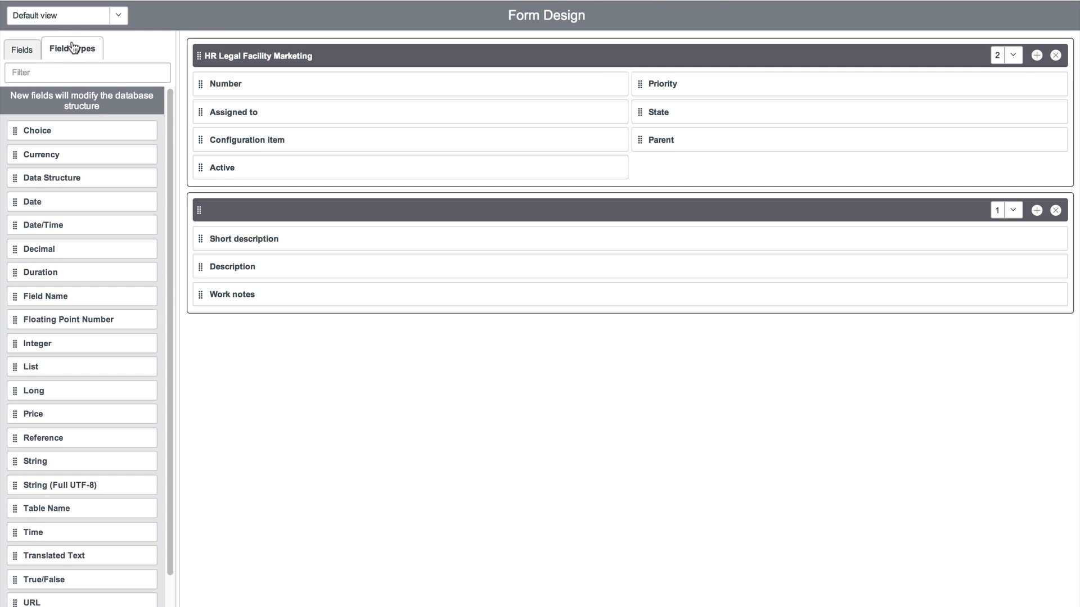
{"action": "left_click", "coordinate": [69, 74]}
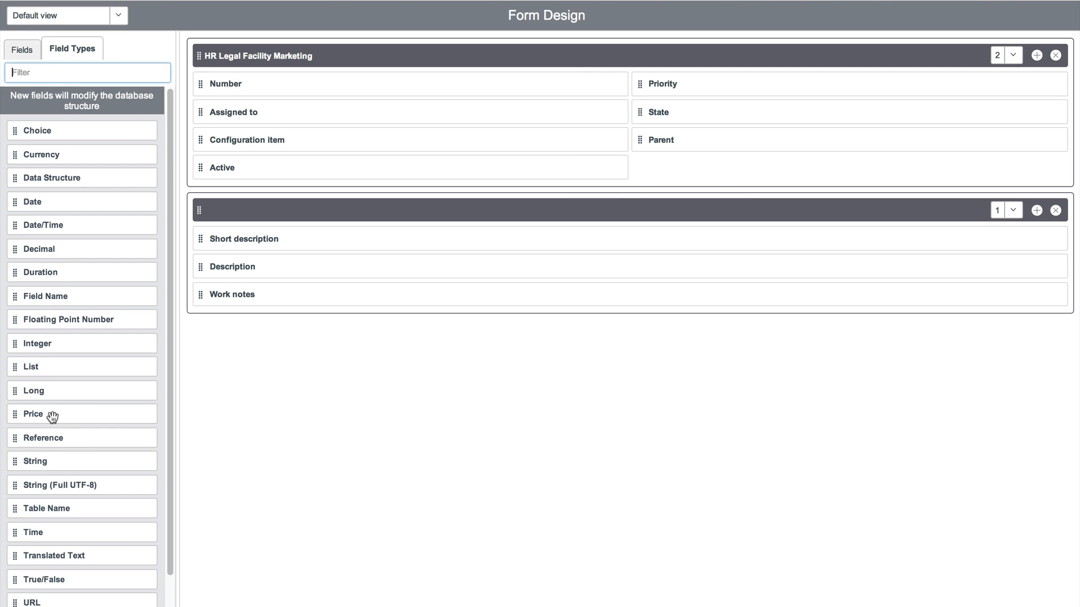
{"action": "left_click_drag", "start_coordinate": [52, 414], "coordinate": [679, 166]}
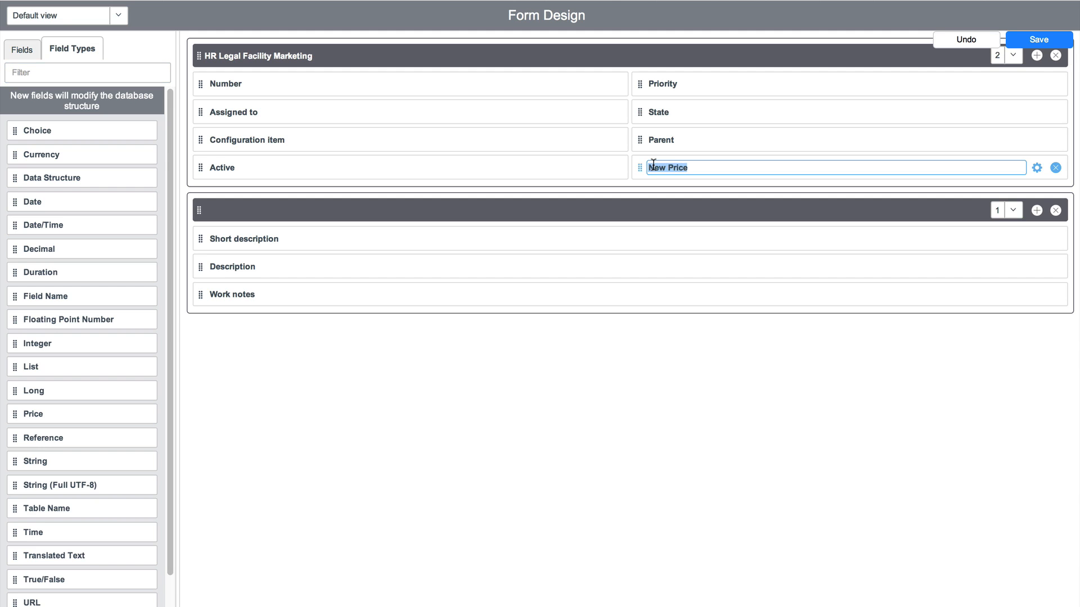
{"action": "type", "text": "Cost of Service"}
{"action": "left_click", "coordinate": [674, 383]}
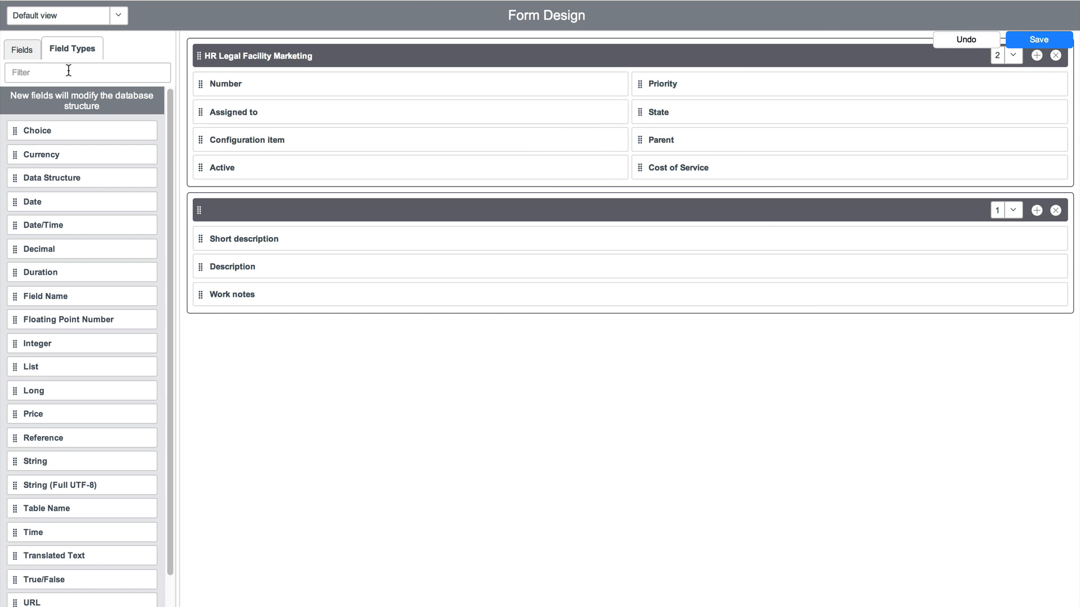
Find the Activities (filtered) formatter with the filter "act", add it below Work notes, and save the form design.
{"action": "left_click", "coordinate": [34, 52]}
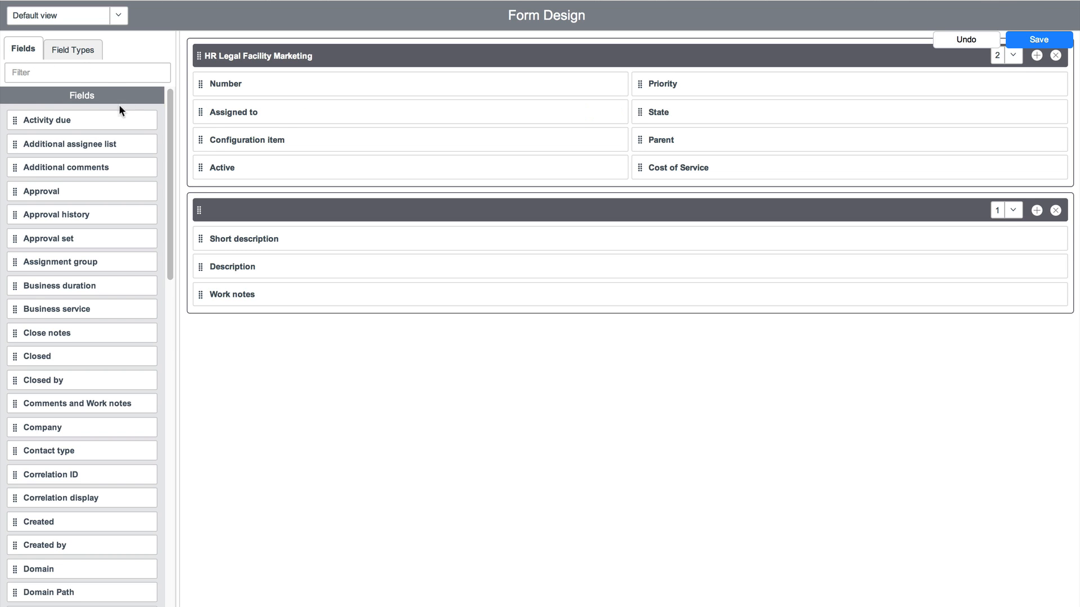
{"action": "left_click", "coordinate": [104, 72]}
{"action": "type", "text": "act"}
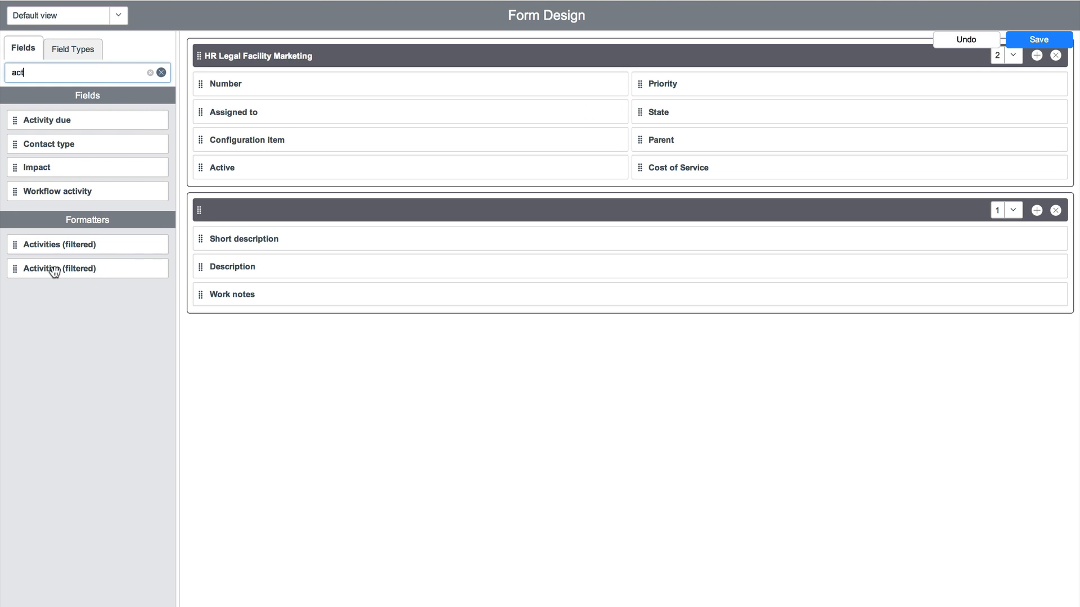
{"action": "left_click_drag", "start_coordinate": [70, 267], "coordinate": [352, 323]}
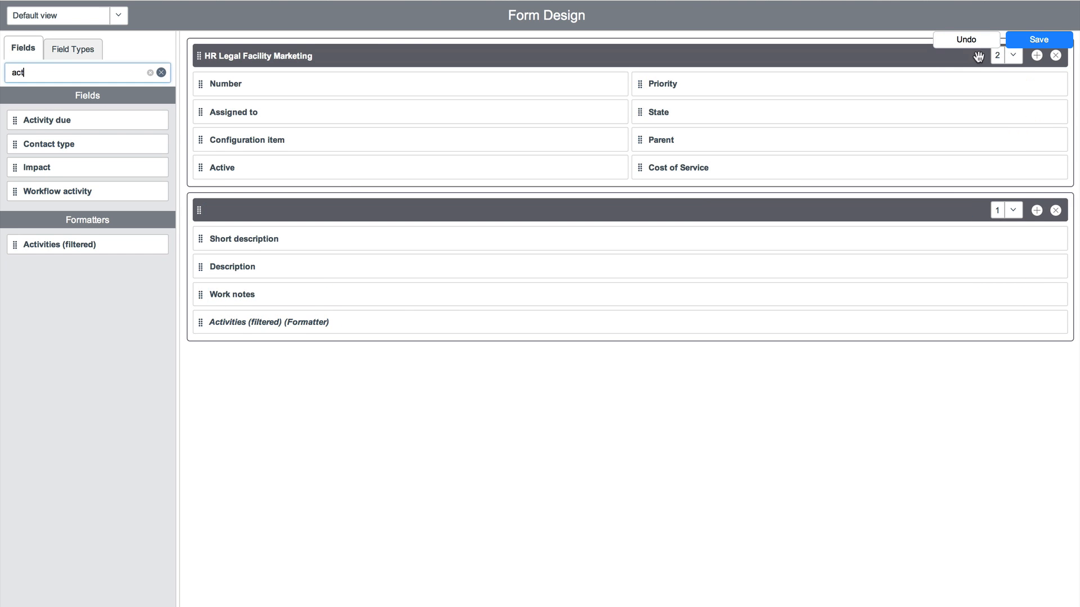
{"action": "left_click", "coordinate": [1038, 39]}
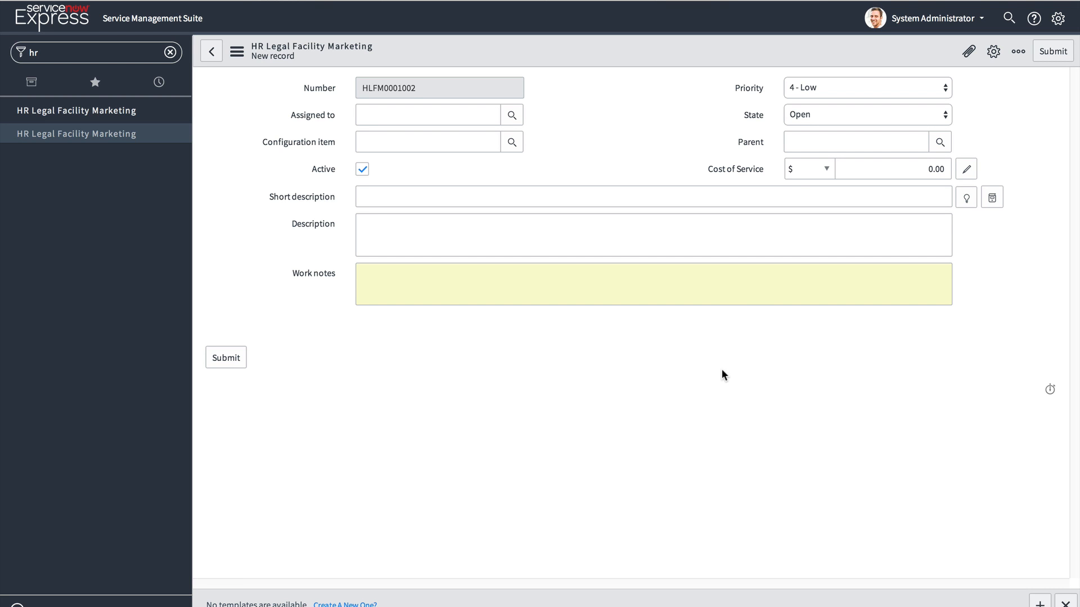
Enter "new record" as the short description and save the record, keeping its form open.
{"action": "left_click", "coordinate": [475, 192]}
{"action": "type", "text": "new r"}
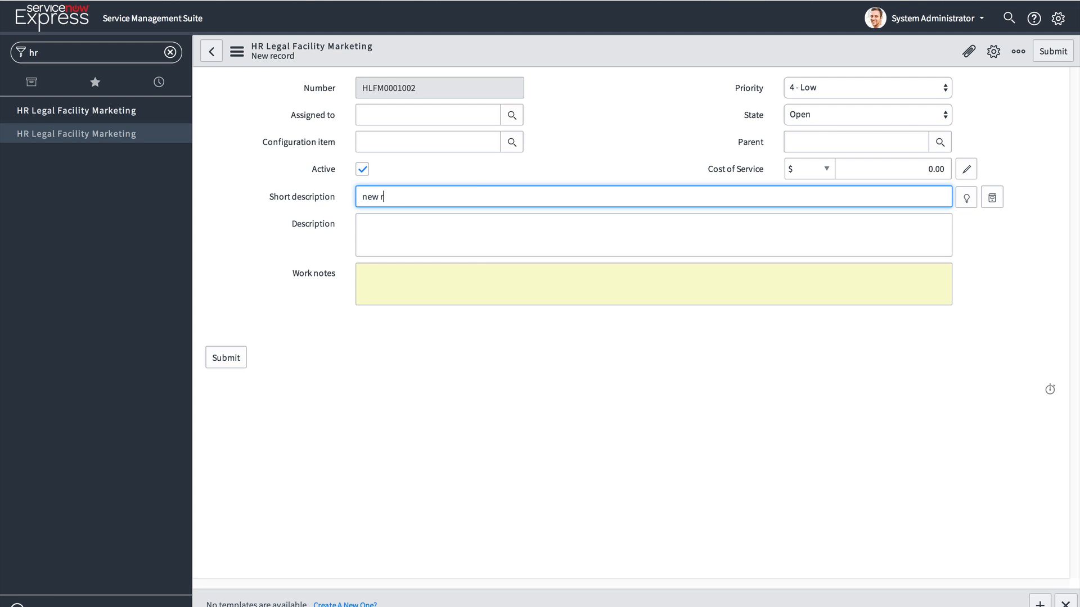
{"action": "type", "text": "ecord"}
{"action": "right_click", "coordinate": [863, 60]}
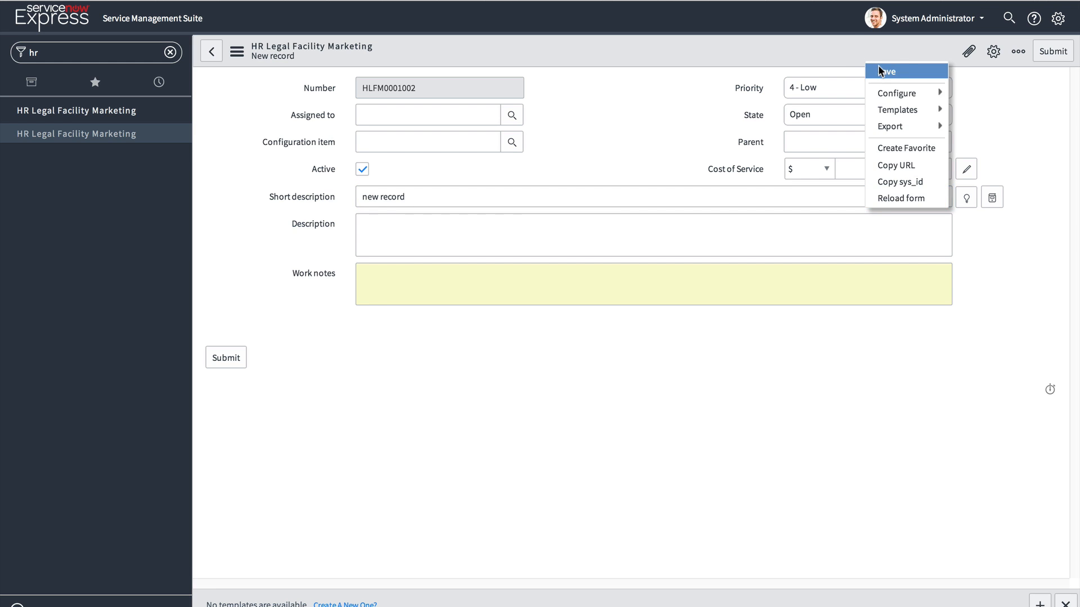
{"action": "left_click", "coordinate": [875, 68]}
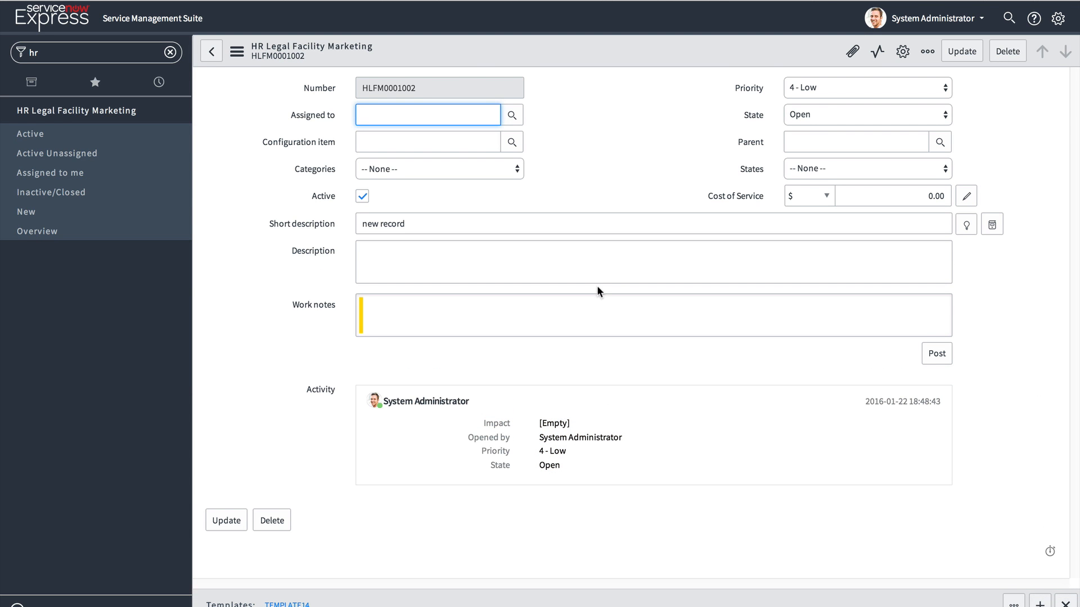
Configure the form's related lists to include only Request->Parent, and save the configuration.
{"action": "right_click", "coordinate": [598, 49]}
{"action": "mouse_move", "coordinate": [694, 134]}
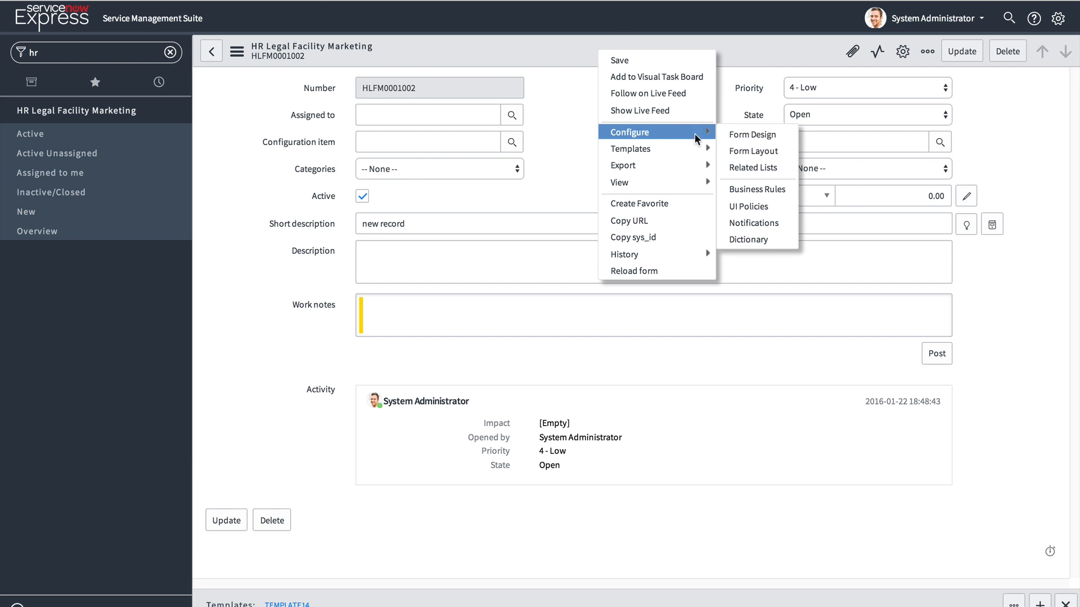
{"action": "left_click", "coordinate": [747, 165]}
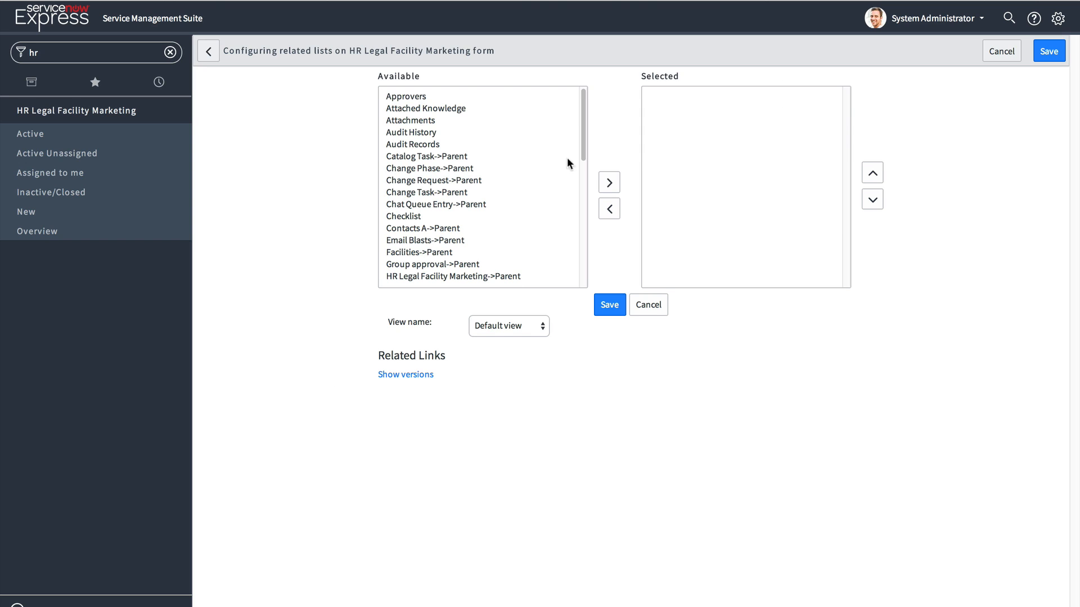
{"action": "scroll", "coordinate": [495, 159], "scroll_direction": "down", "scroll_amount": 2}
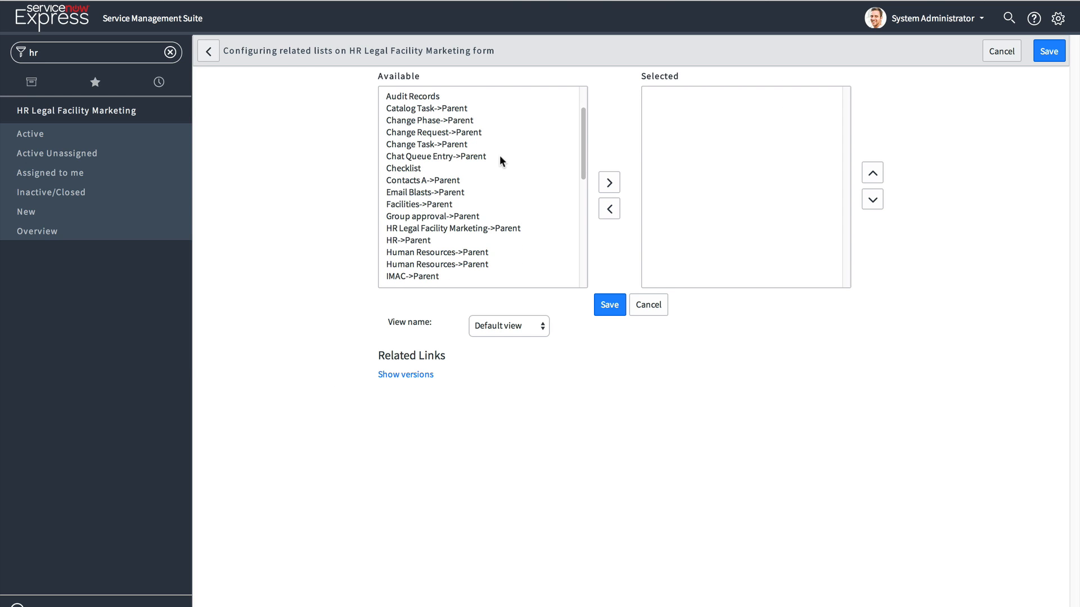
{"action": "scroll", "coordinate": [512, 151], "scroll_direction": "up", "scroll_amount": 2}
{"action": "scroll", "coordinate": [515, 155], "scroll_direction": "down", "scroll_amount": 1}
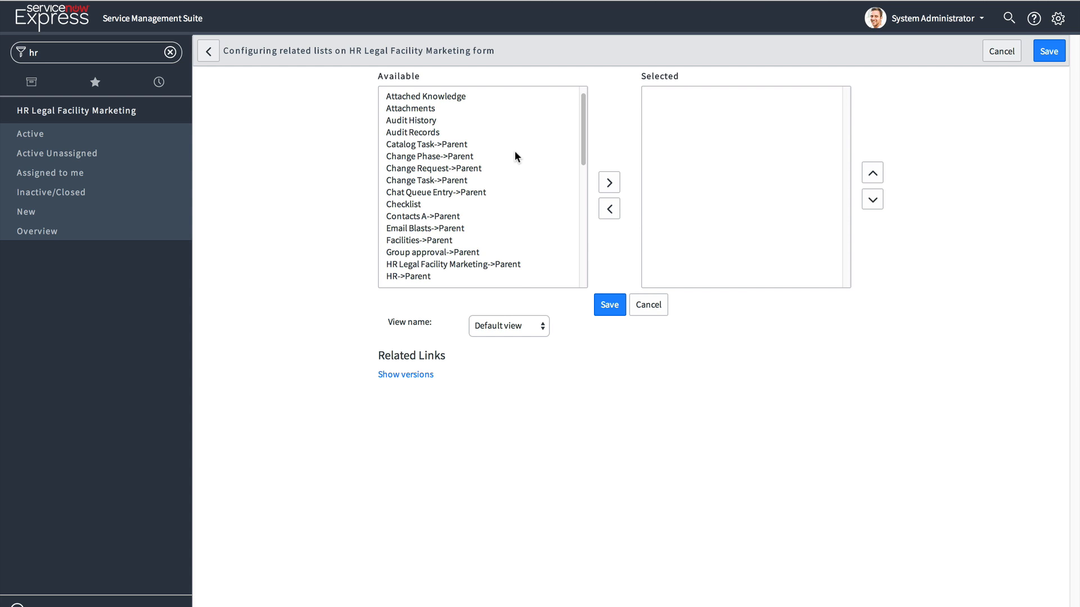
{"action": "scroll", "coordinate": [515, 156], "scroll_direction": "down", "scroll_amount": 8}
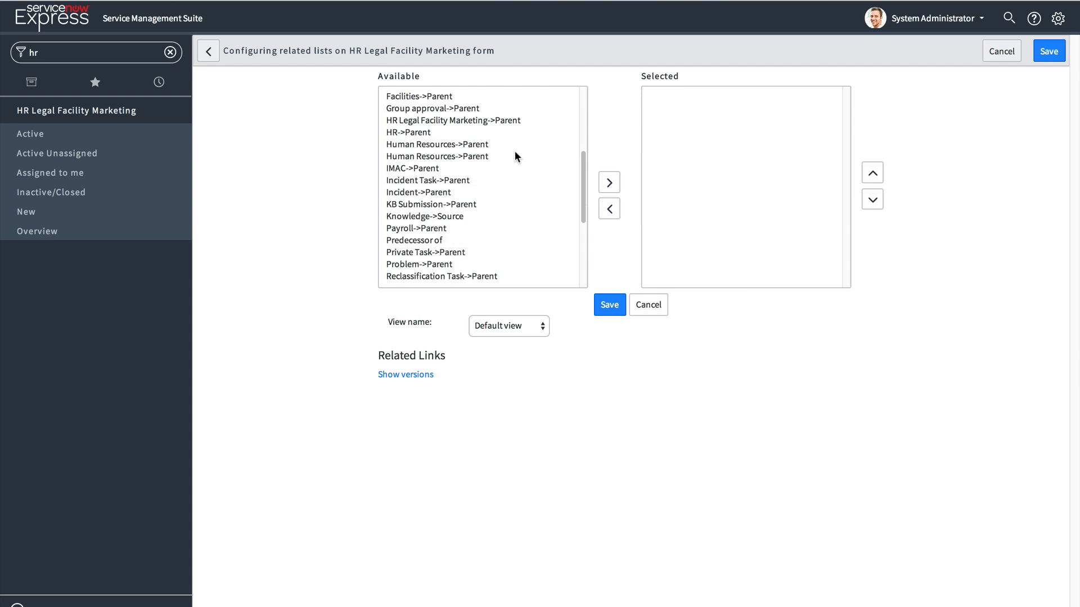
{"action": "scroll", "coordinate": [515, 153], "scroll_direction": "down", "scroll_amount": 4}
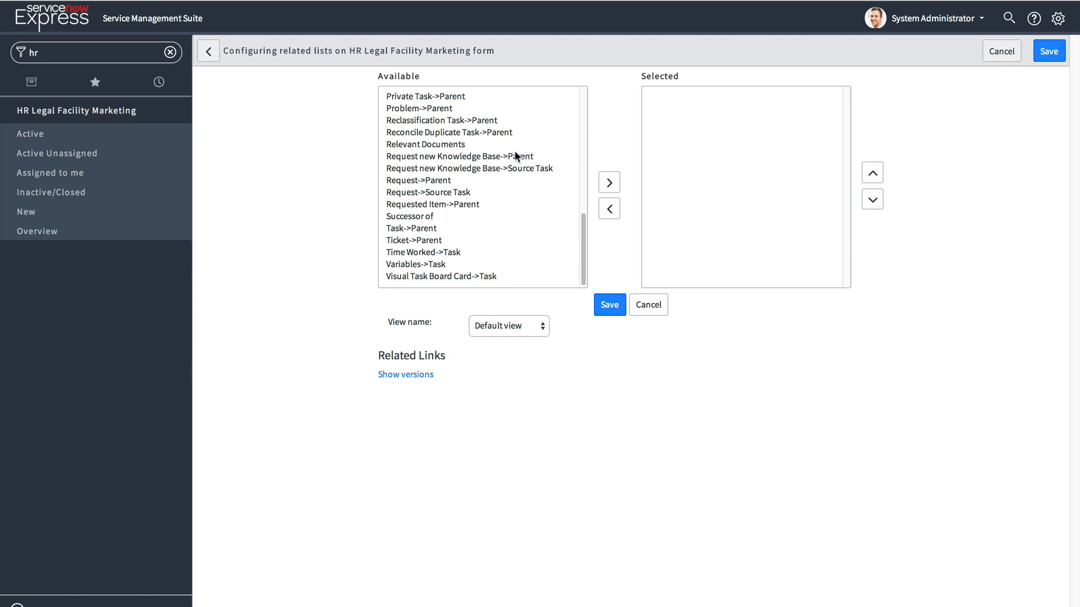
{"action": "double_click", "coordinate": [447, 173]}
{"action": "double_click", "coordinate": [446, 167]}
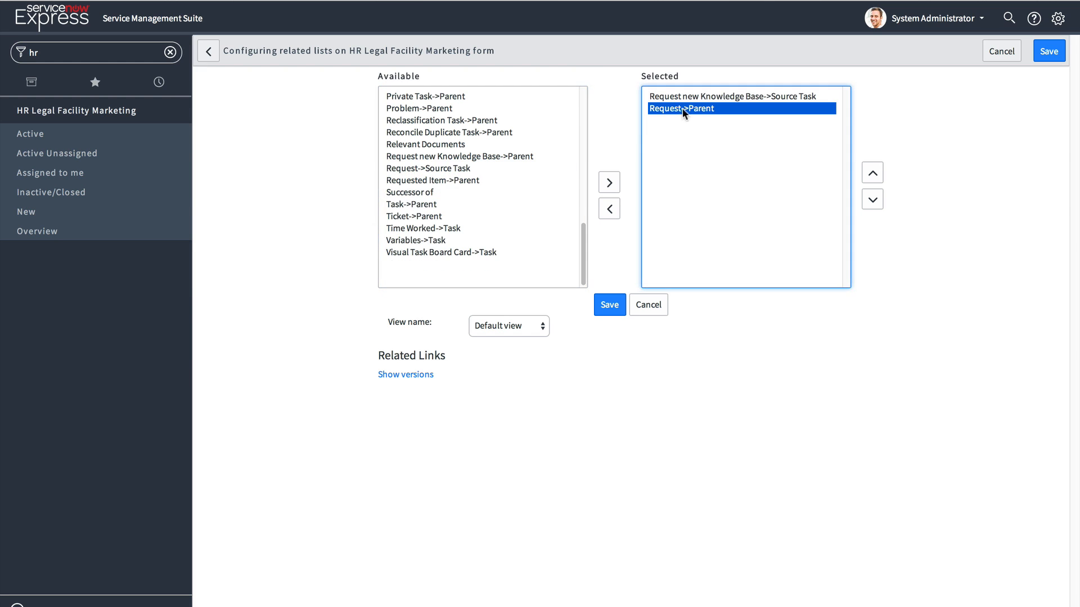
{"action": "double_click", "coordinate": [707, 96]}
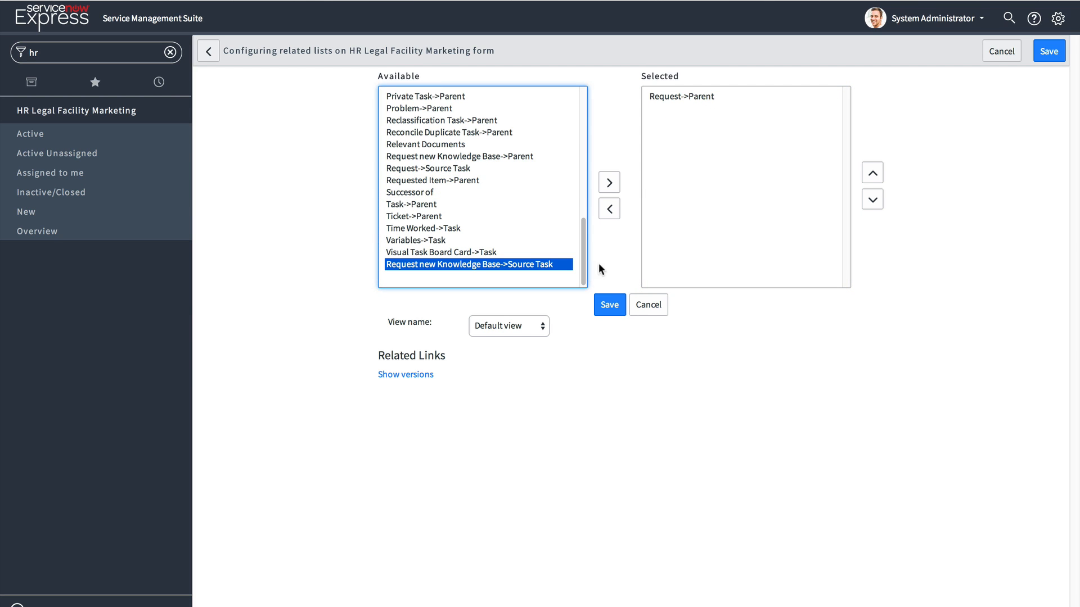
{"action": "left_click", "coordinate": [607, 303]}
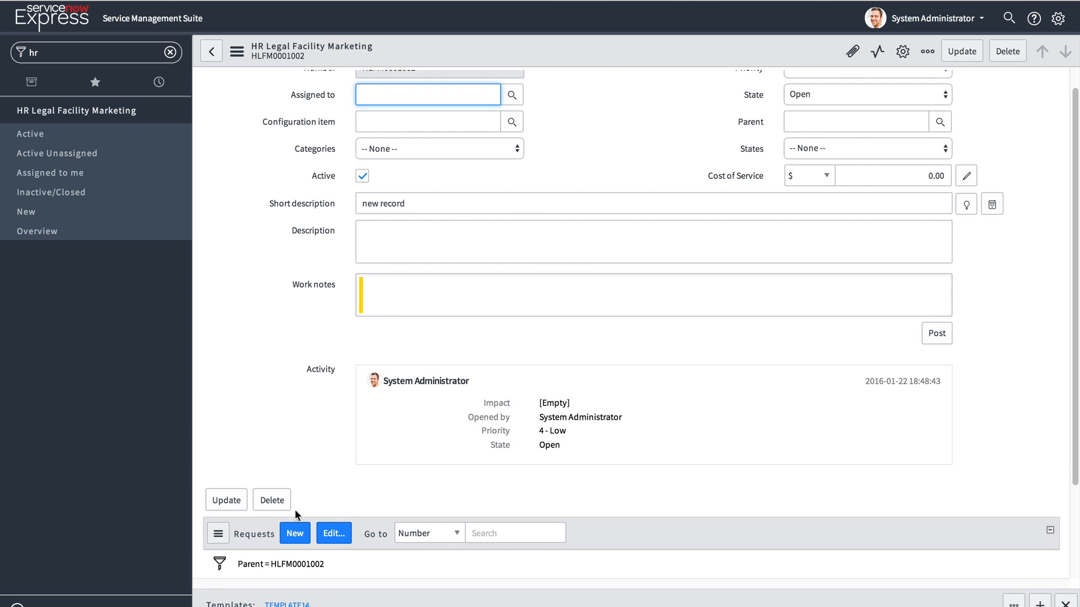
{"action": "scroll", "coordinate": [534, 163], "scroll_direction": "up", "scroll_amount": 1}
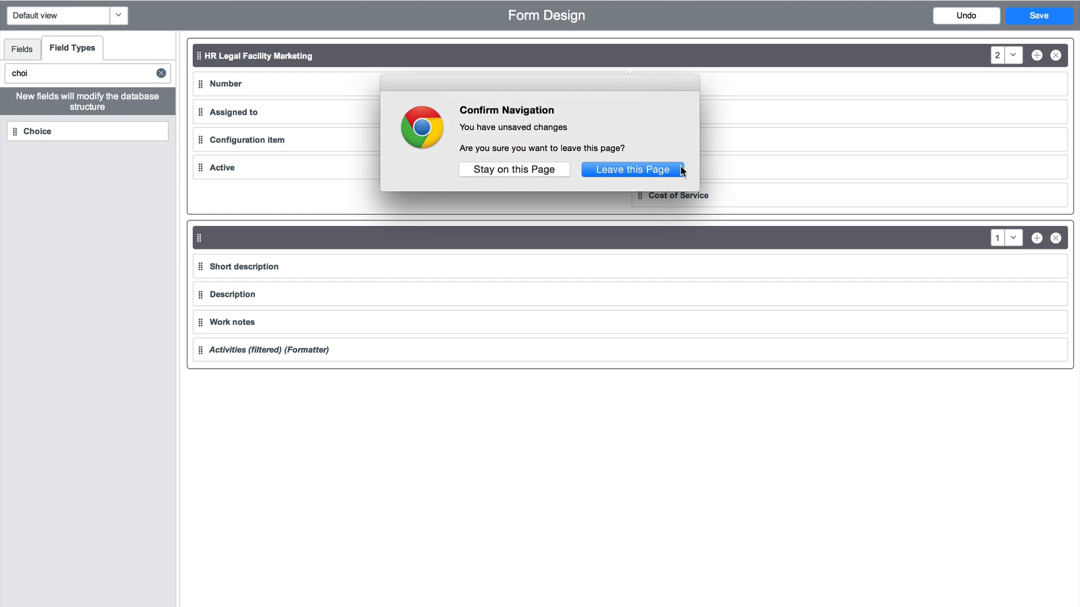
Leave Form Design without saving the pending changes and view the choices of the record's State field.
{"action": "left_click", "coordinate": [670, 169]}
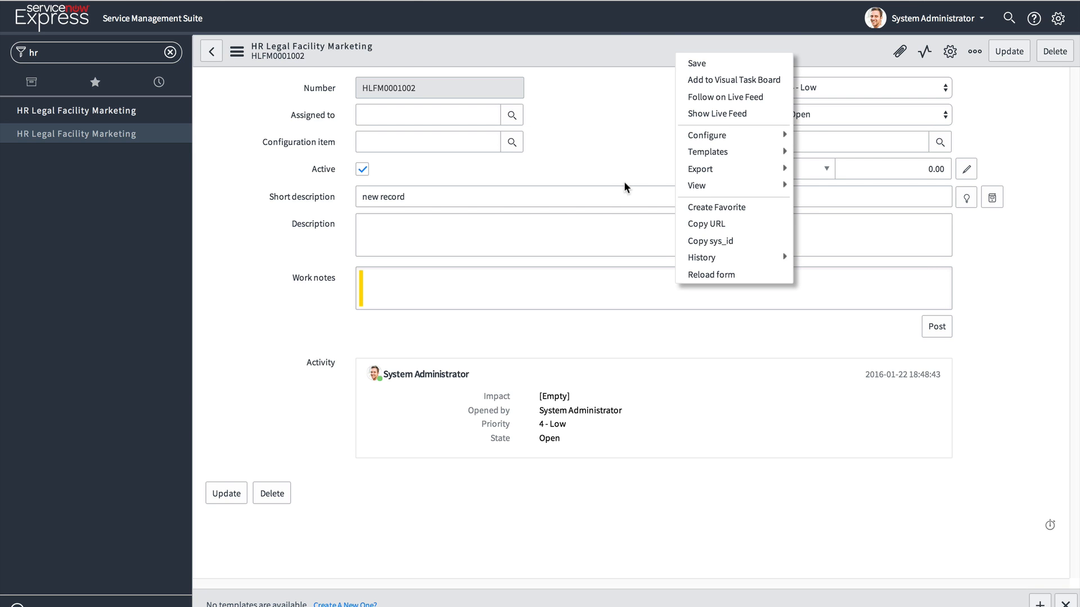
{"action": "left_click", "coordinate": [626, 170]}
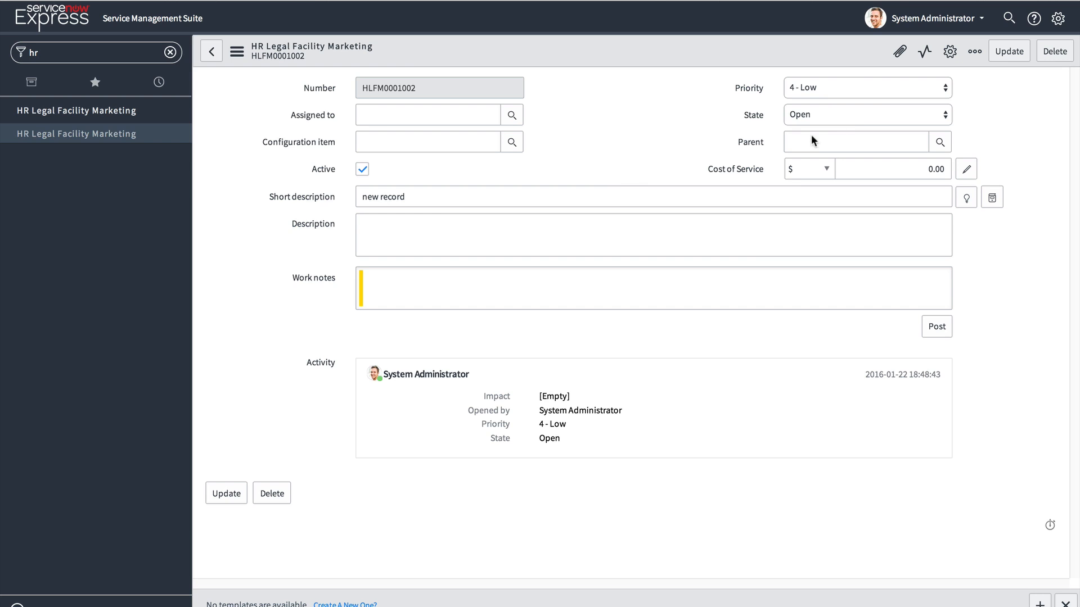
{"action": "left_click", "coordinate": [854, 118]}
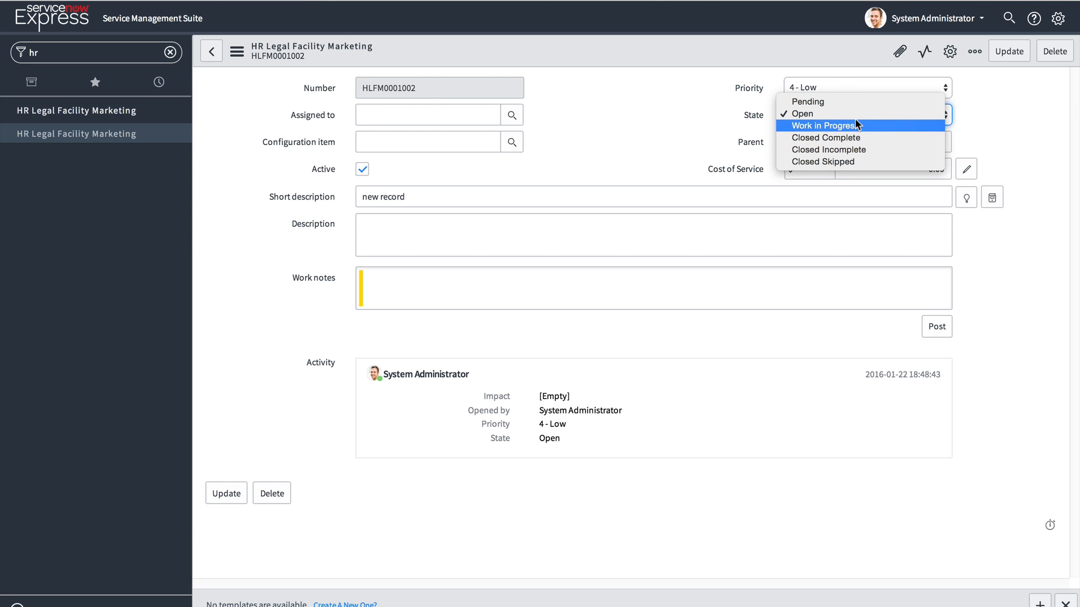
{"action": "left_click", "coordinate": [748, 122]}
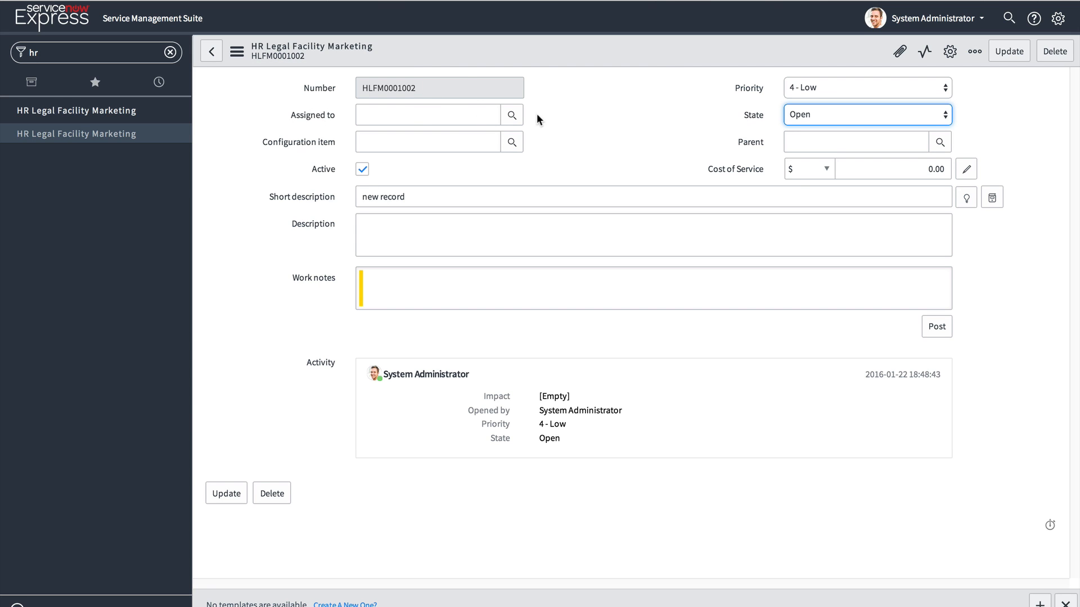
{"action": "right_click", "coordinate": [666, 55]}
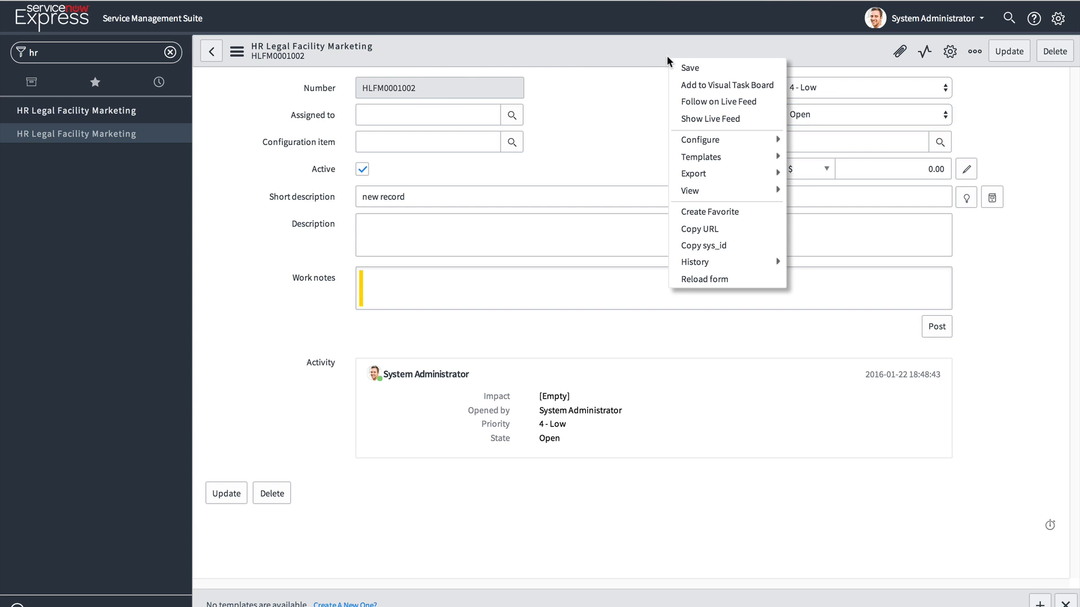
{"action": "mouse_move", "coordinate": [729, 140]}
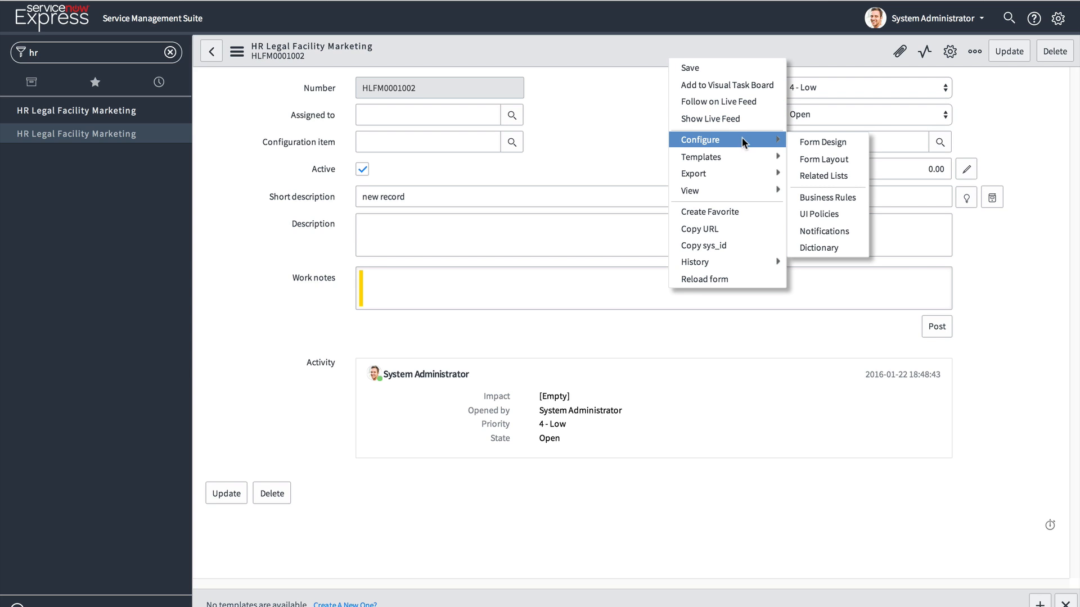
{"action": "left_click", "coordinate": [589, 153]}
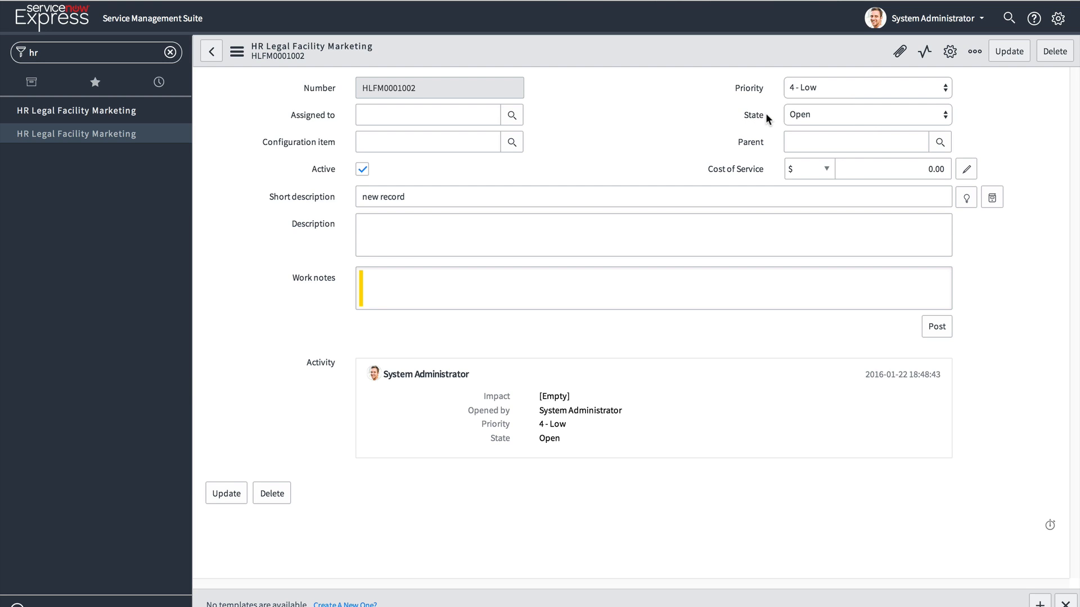
Open the record's form in Form Design and add a new Choice field named "Categories" between Configuration item and Active.
{"action": "right_click", "coordinate": [650, 50]}
{"action": "mouse_move", "coordinate": [704, 134]}
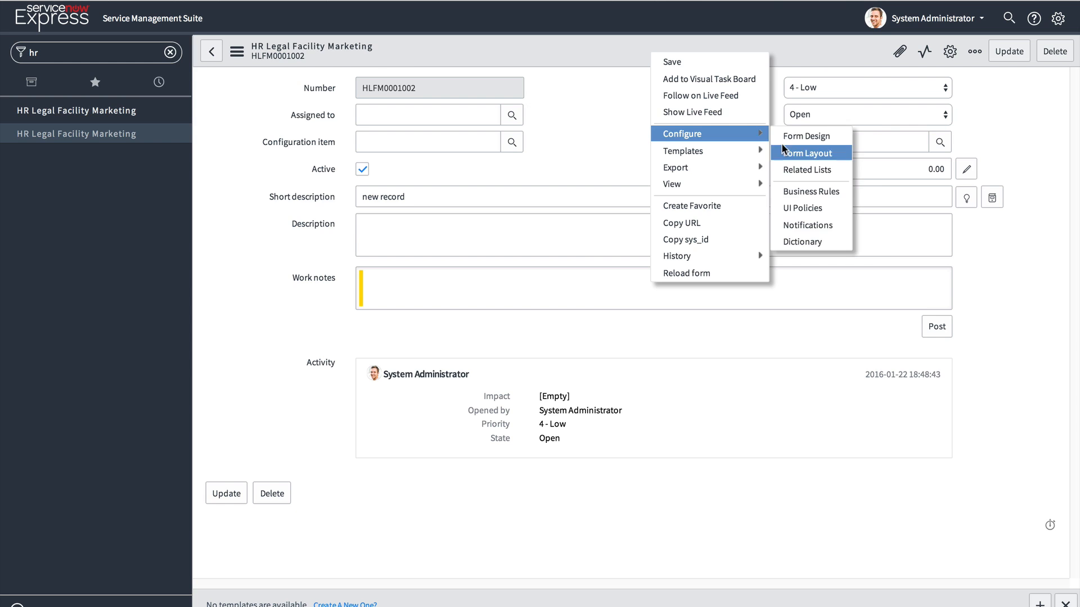
{"action": "left_click", "coordinate": [821, 138]}
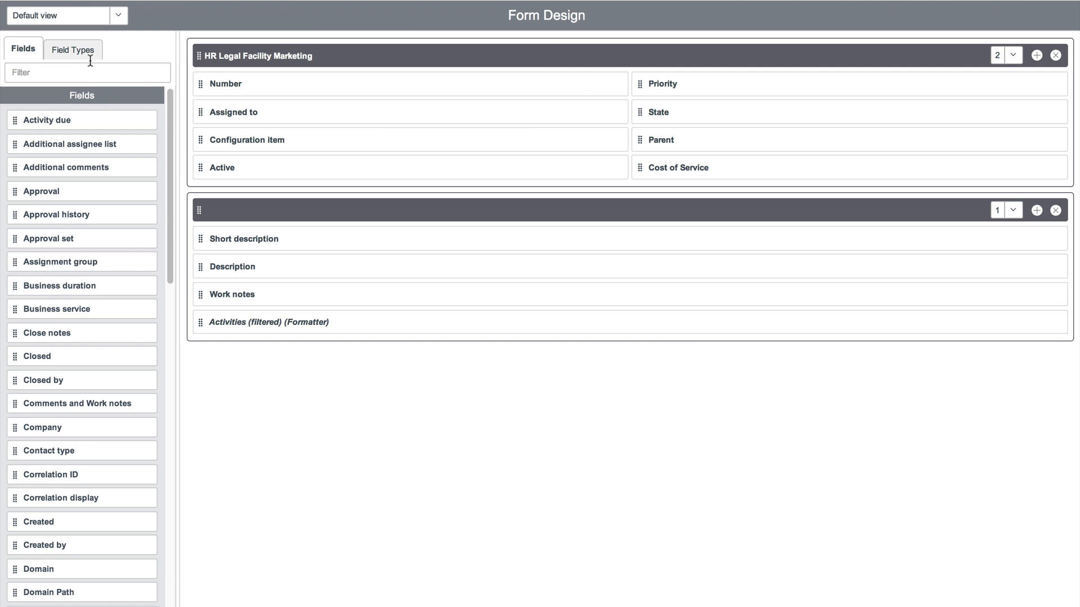
{"action": "left_click", "coordinate": [76, 50]}
{"action": "left_click", "coordinate": [68, 72]}
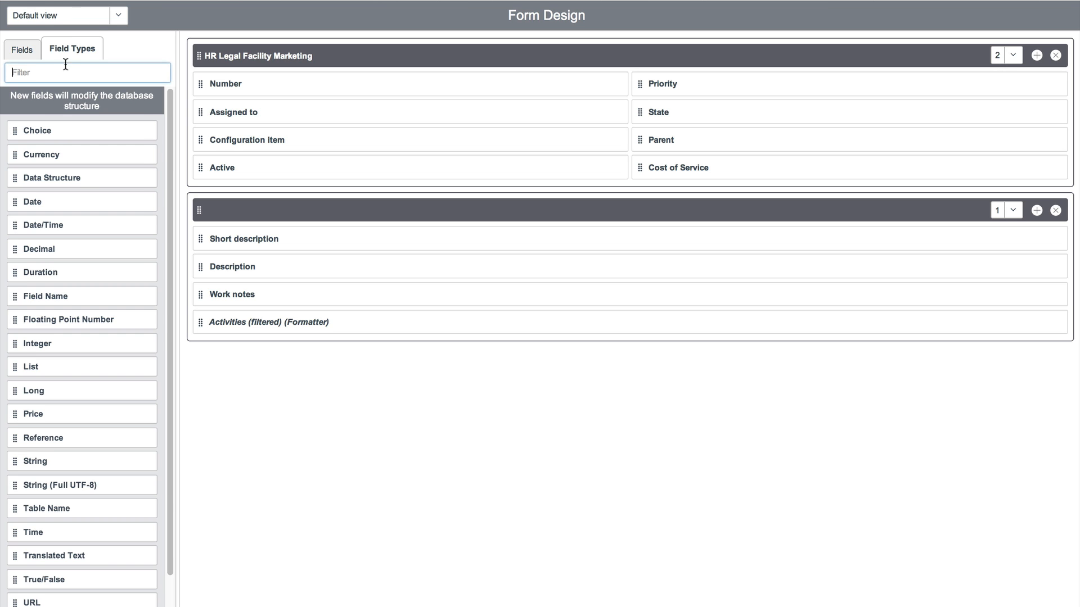
{"action": "type", "text": "ch"}
{"action": "left_click_drag", "start_coordinate": [36, 129], "coordinate": [231, 169]}
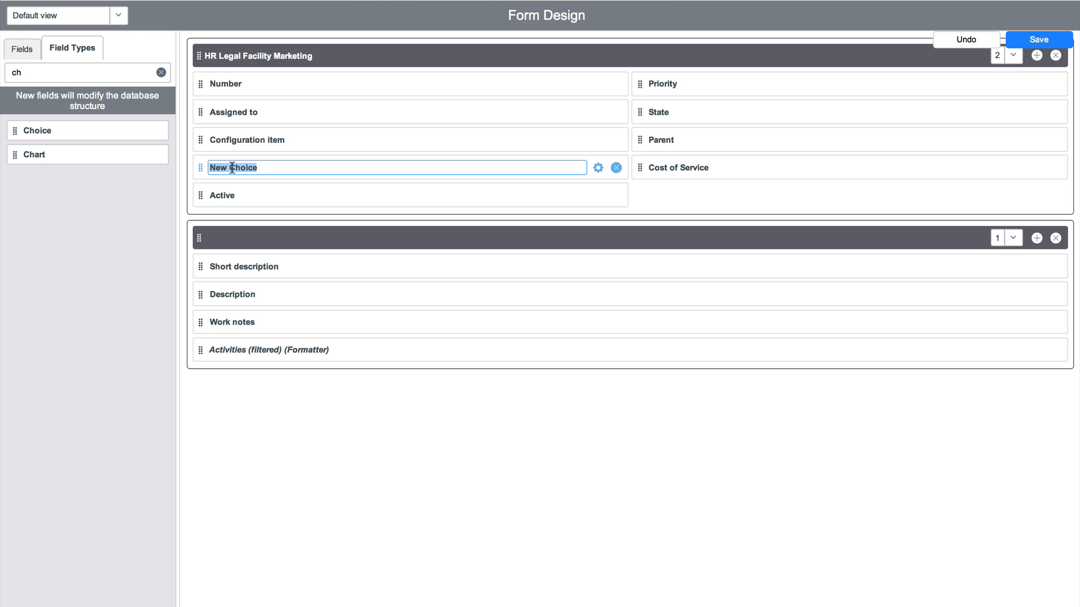
{"action": "type", "text": "Categories"}
{"action": "left_click", "coordinate": [677, 200]}
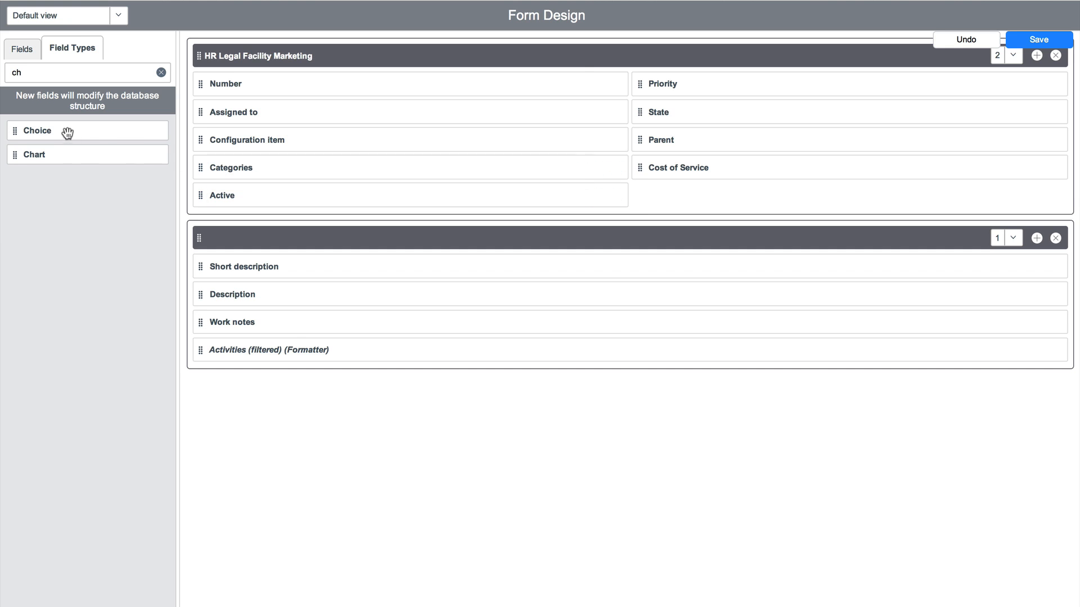
Add a new Choice field named "States" between Parent and Cost of Service, and save the form design.
{"action": "left_click_drag", "start_coordinate": [38, 130], "coordinate": [678, 166]}
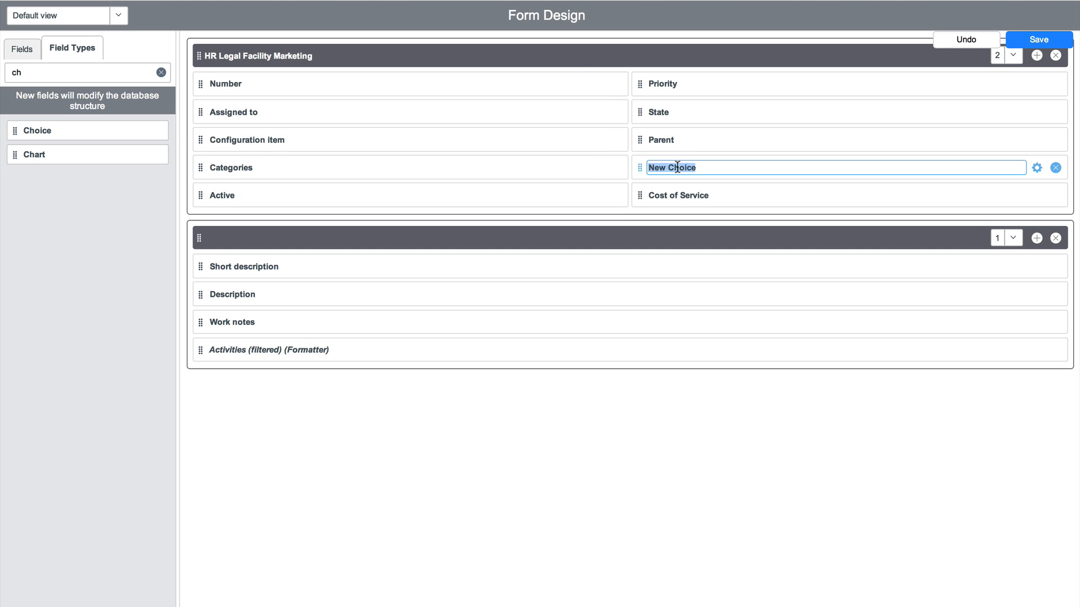
{"action": "type", "text": "States"}
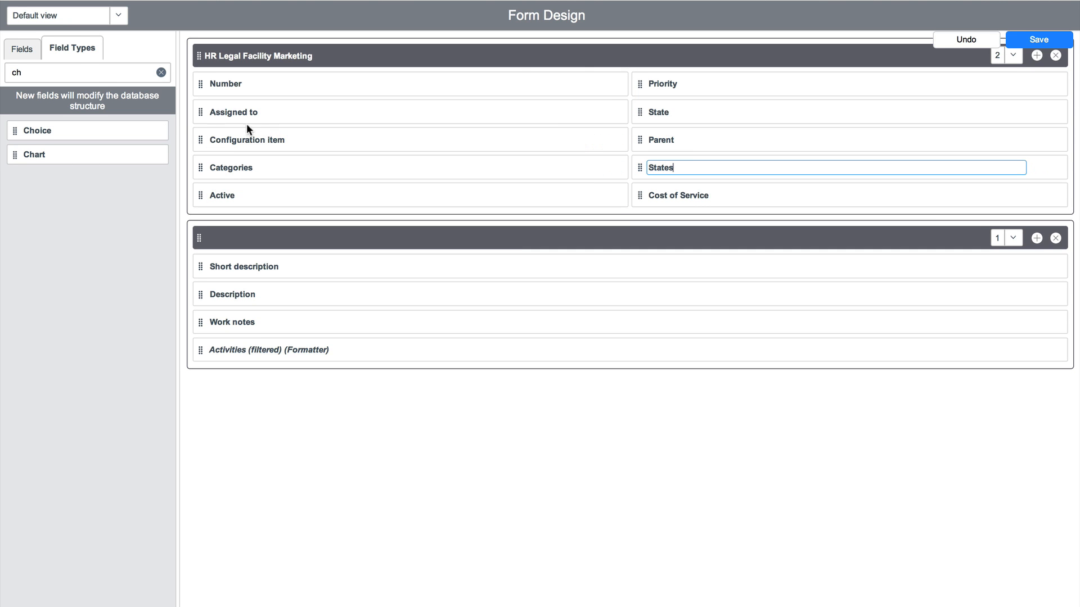
{"action": "left_click", "coordinate": [1039, 40]}
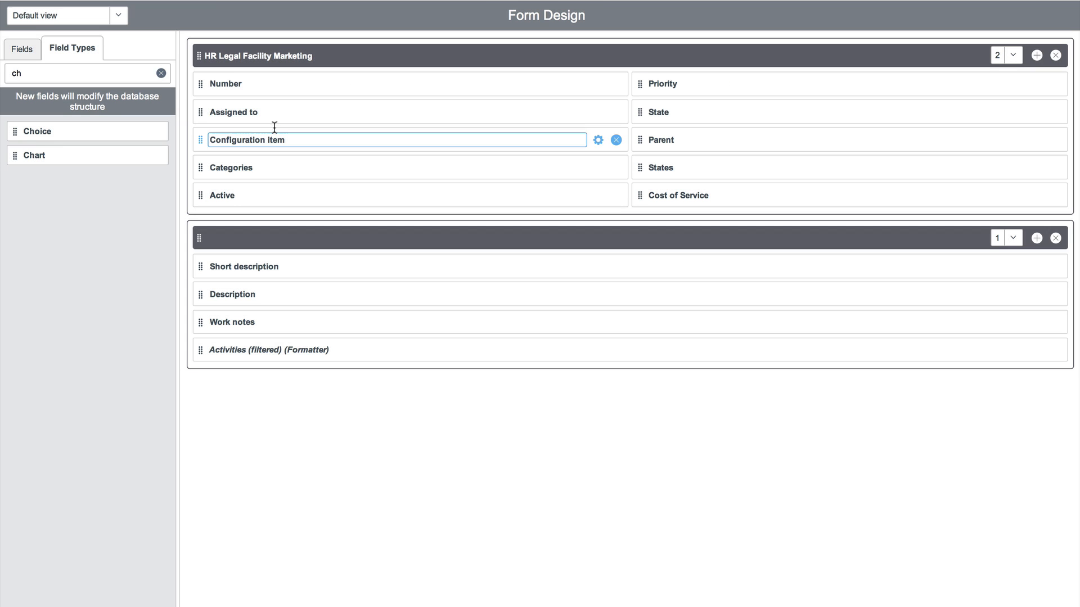
Return from Form Design to the HR Legal Facility Marketing record and reload its form.
{"action": "left_click", "coordinate": [23, 51]}
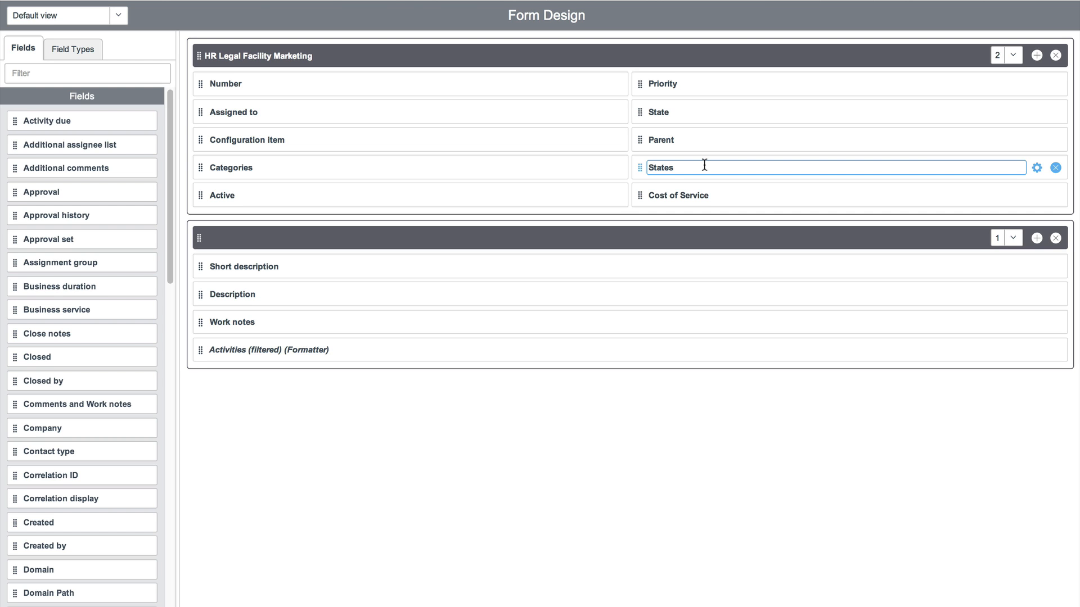
{"action": "left_click", "coordinate": [457, 77]}
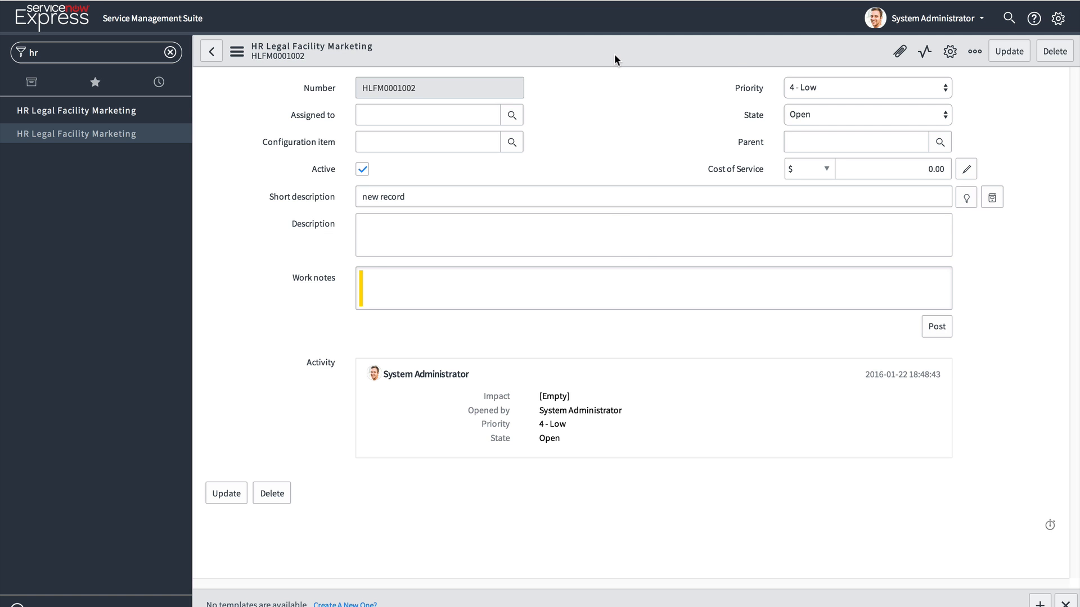
{"action": "right_click", "coordinate": [614, 53]}
{"action": "left_click", "coordinate": [660, 275]}
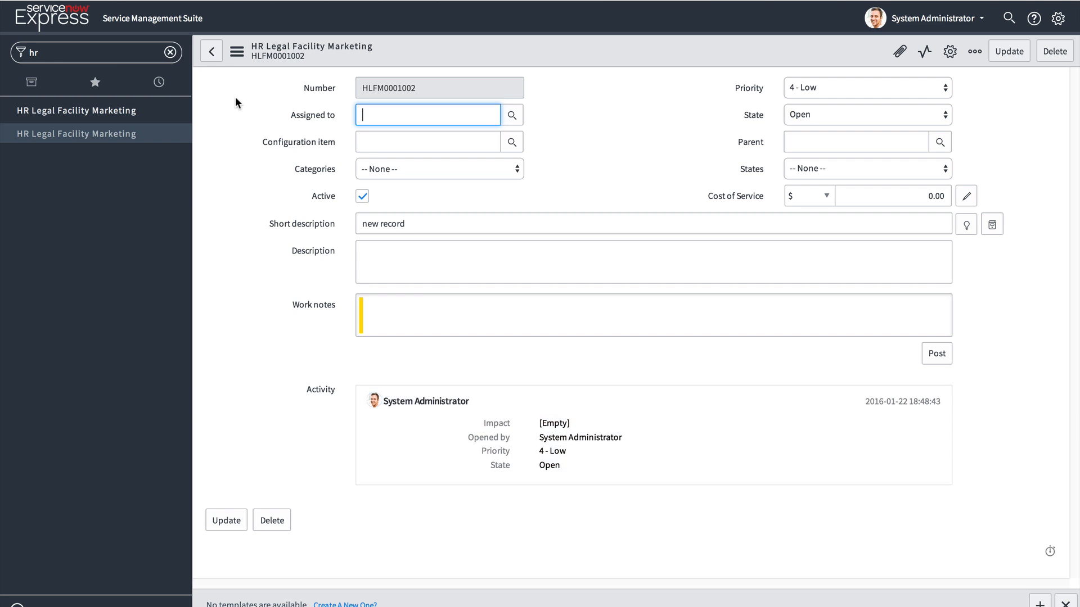
Filter the application navigator by "inc" to examine the Incident modules.
{"action": "left_click", "coordinate": [90, 52]}
{"action": "key", "text": "BackSpace"}
{"action": "key", "text": "BackSpace"}
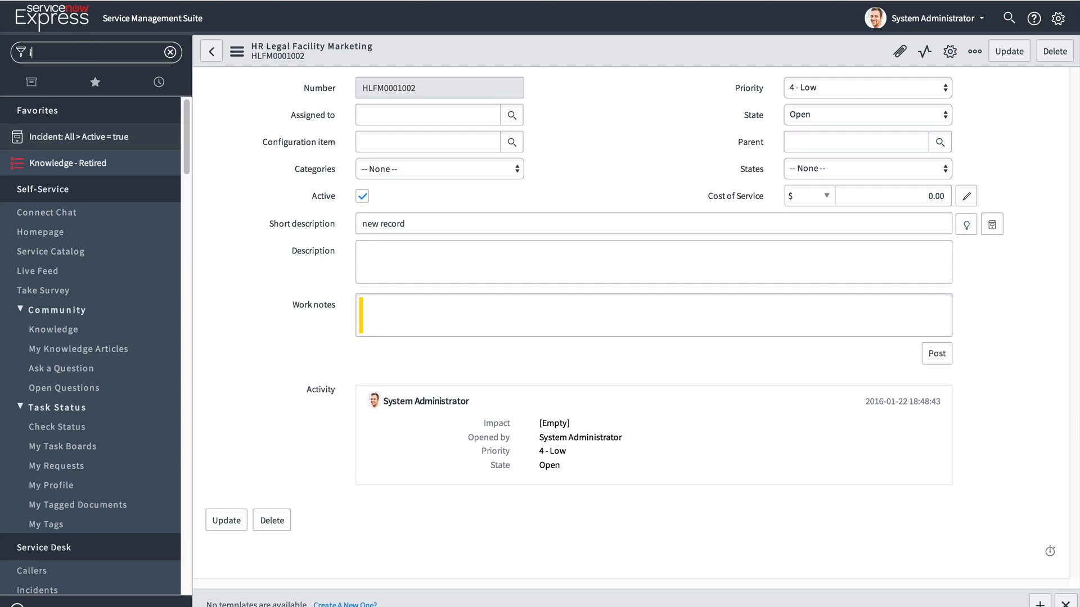
{"action": "type", "text": "inc"}
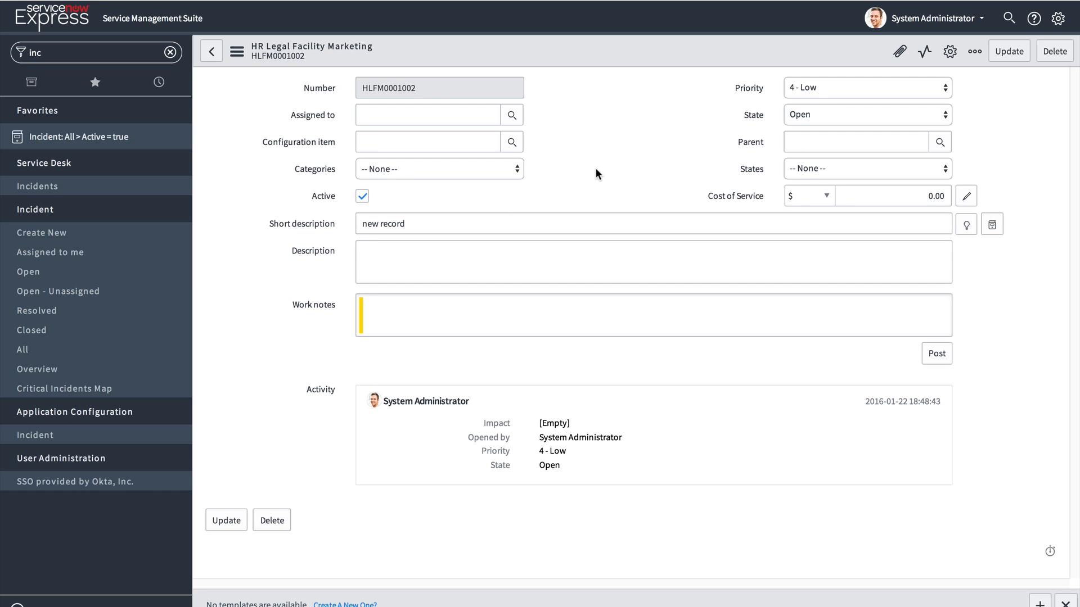
Open the choice configuration of the States field and remove Choice 1, Choice 2 and Choice 3 from the selected choices.
{"action": "left_click", "coordinate": [793, 168]}
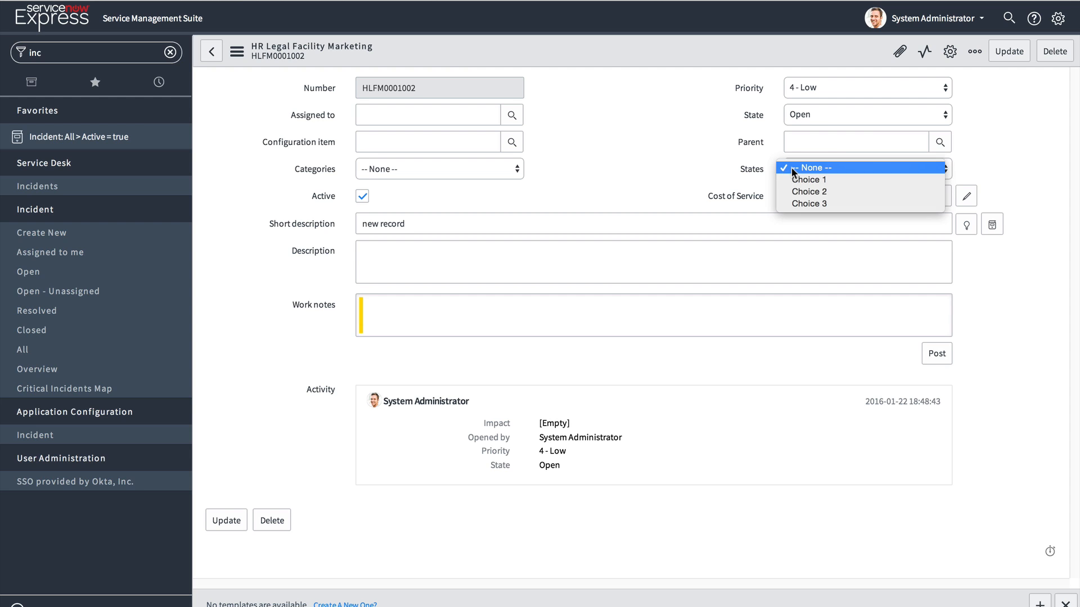
{"action": "left_click", "coordinate": [761, 170]}
{"action": "right_click", "coordinate": [758, 169]}
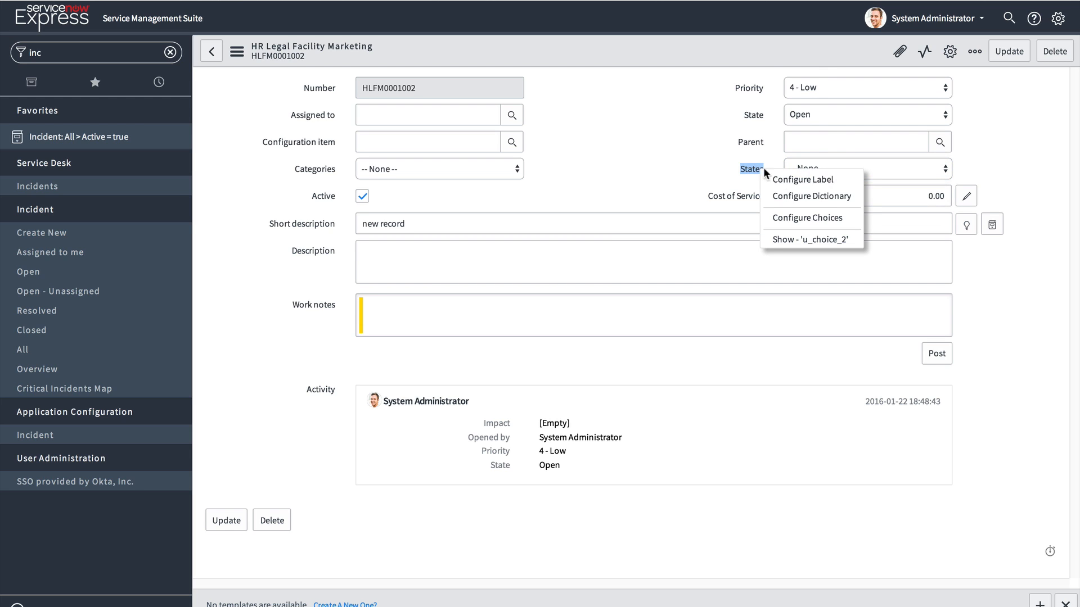
{"action": "left_click", "coordinate": [820, 216]}
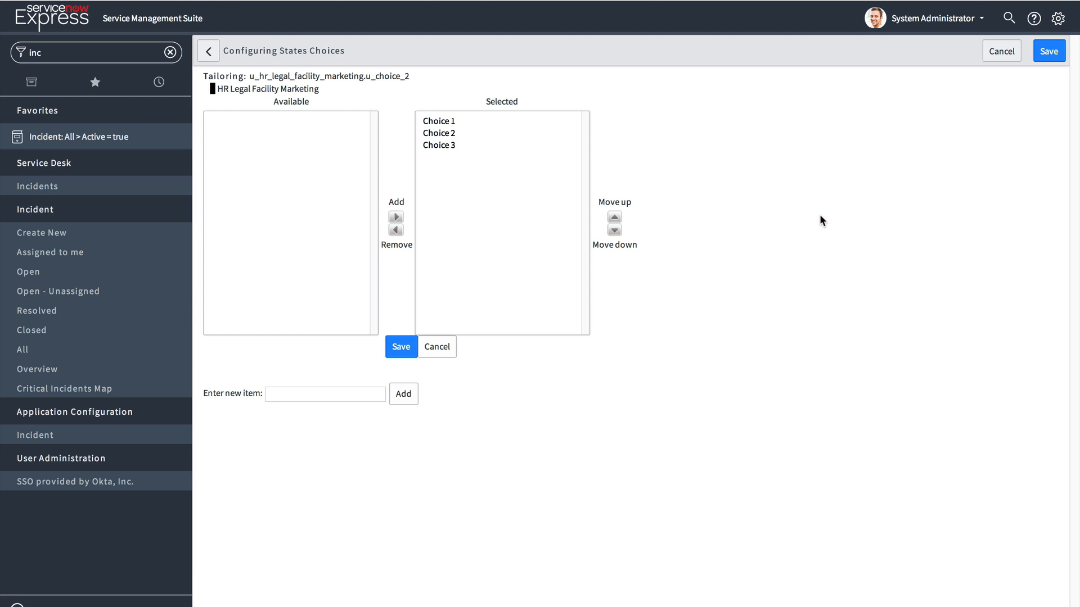
{"action": "left_click_drag", "start_coordinate": [434, 121], "coordinate": [421, 195]}
{"action": "left_click", "coordinate": [396, 230]}
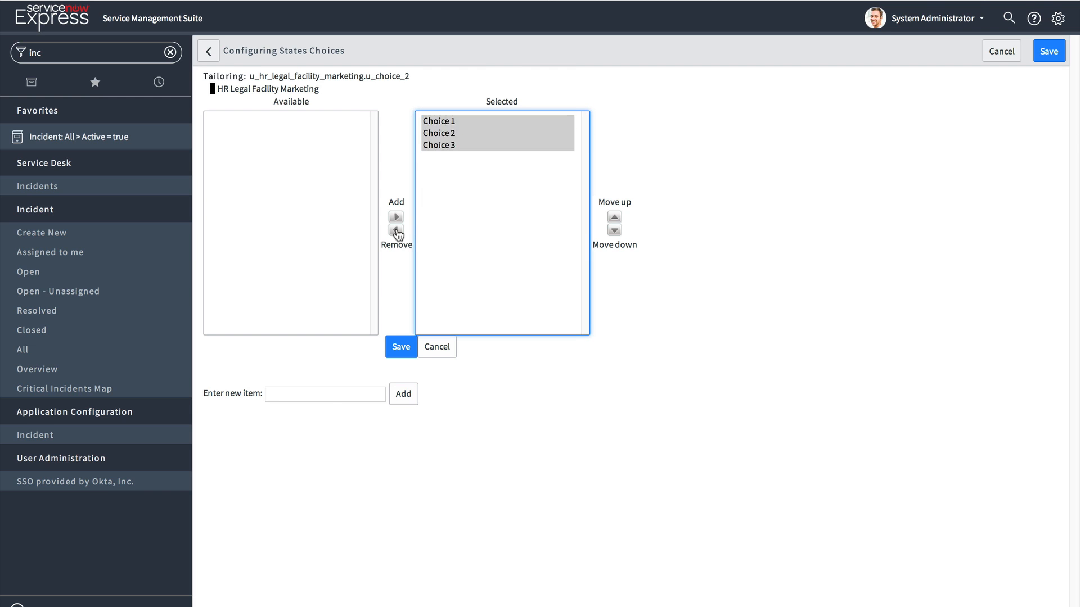
Add a new choice named "Active" to the States field.
{"action": "left_click", "coordinate": [330, 395]}
{"action": "type", "text": "ACtive"}
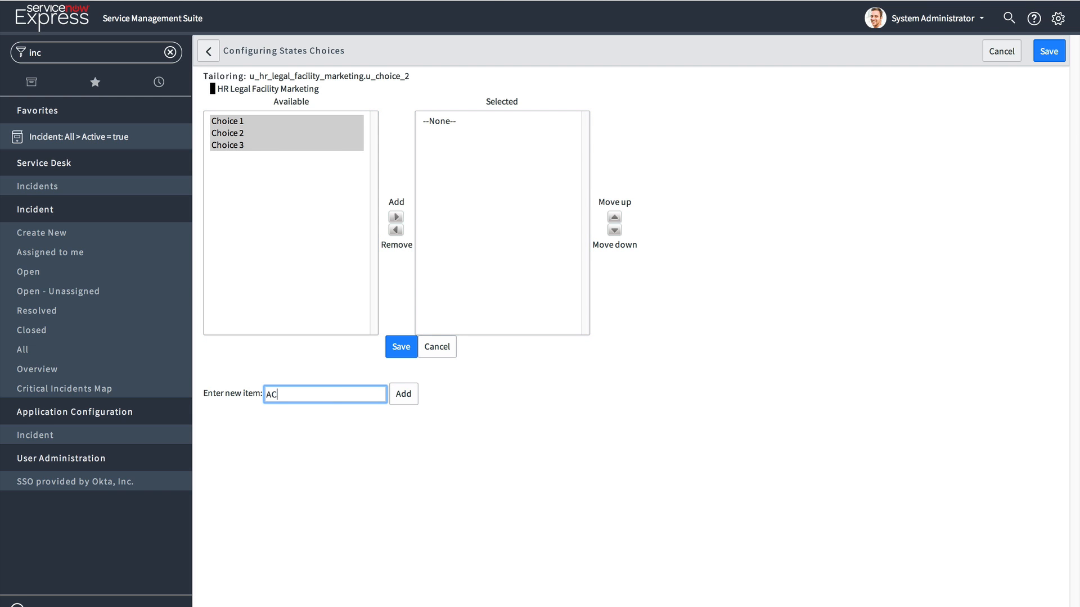
{"action": "key", "text": "BackSpace"}
{"action": "key", "text": "BackSpace"}
{"action": "key", "text": "BackSpace"}
{"action": "key", "text": "BackSpace"}
{"action": "key", "text": "BackSpace"}
{"action": "type", "text": "ctive"}
{"action": "left_click", "coordinate": [402, 393]}
Add the choices "Inactive" and "Closed" to the States field and save its choice configuration.
{"action": "left_click", "coordinate": [357, 395]}
{"action": "type", "text": "Inactive"}
{"action": "left_click", "coordinate": [392, 395]}
{"action": "left_click", "coordinate": [373, 395]}
{"action": "type", "text": "Closed"}
{"action": "left_click", "coordinate": [403, 395]}
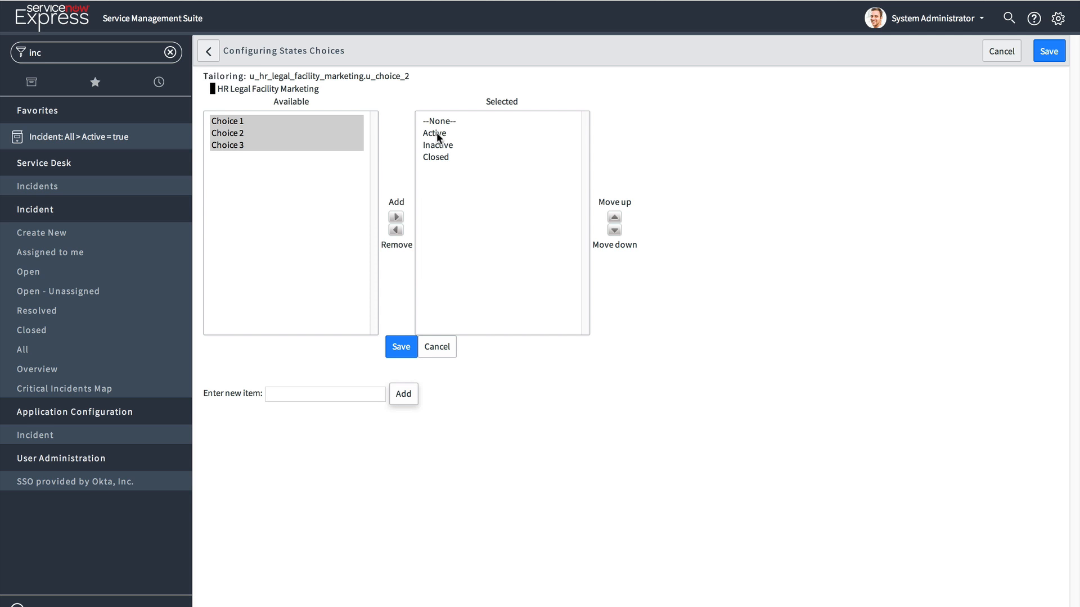
{"action": "left_click", "coordinate": [397, 354]}
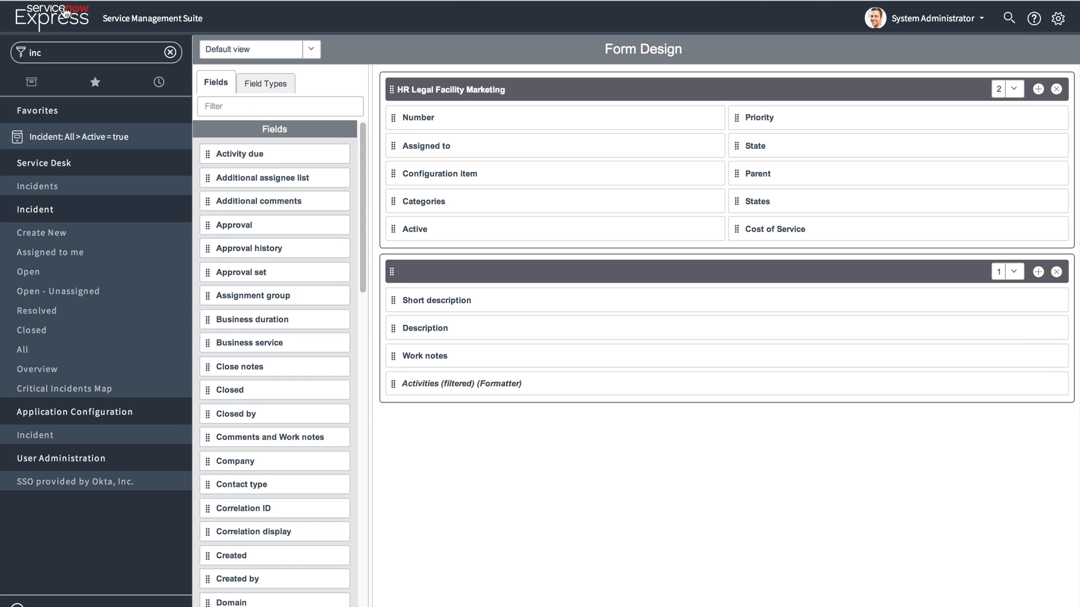
Leave Form Design for the home page, filter the navigator by "hr" and open the HR Legal Facility Marketing record list.
{"action": "left_click", "coordinate": [63, 18]}
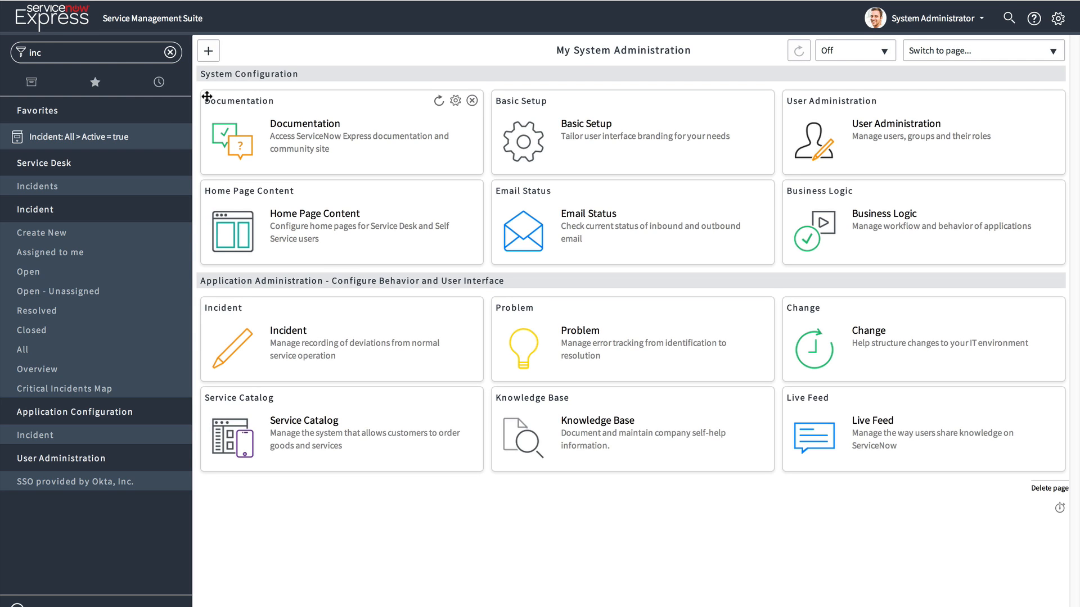
{"action": "left_click", "coordinate": [101, 54]}
{"action": "type", "text": "hr"}
{"action": "left_click", "coordinate": [63, 135]}
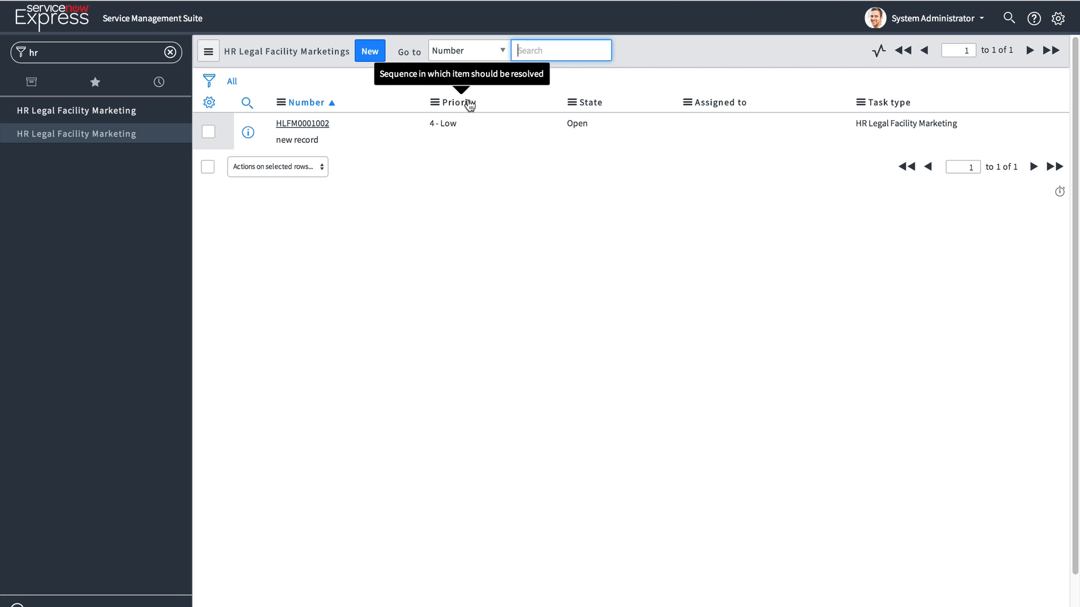
Add the Categories and States columns to the list layout of the HR Legal Facility Marketing table and save it.
{"action": "right_click", "coordinate": [468, 103]}
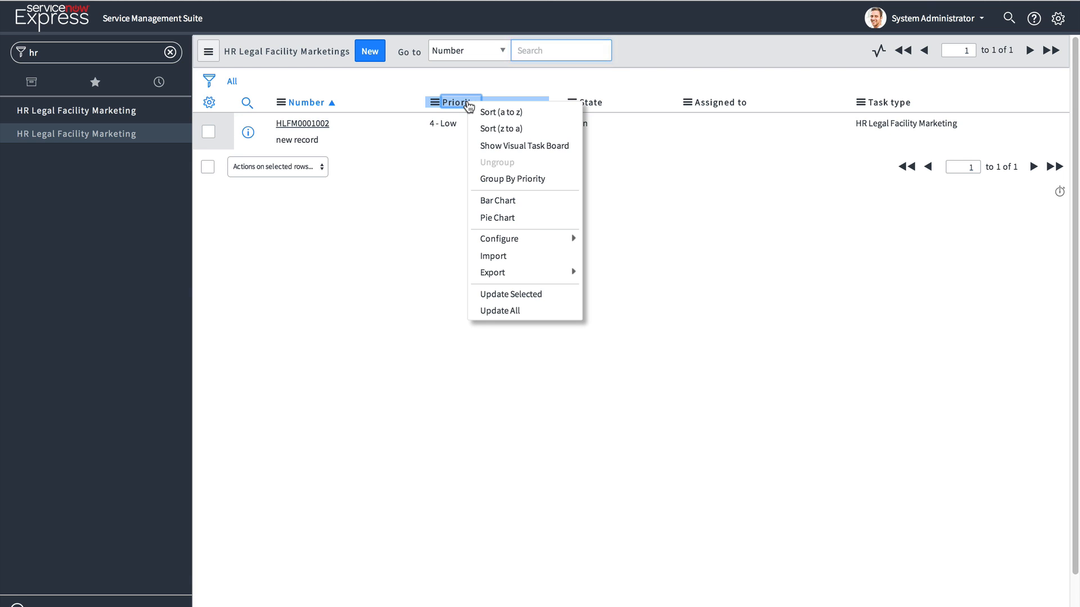
{"action": "mouse_move", "coordinate": [538, 236]}
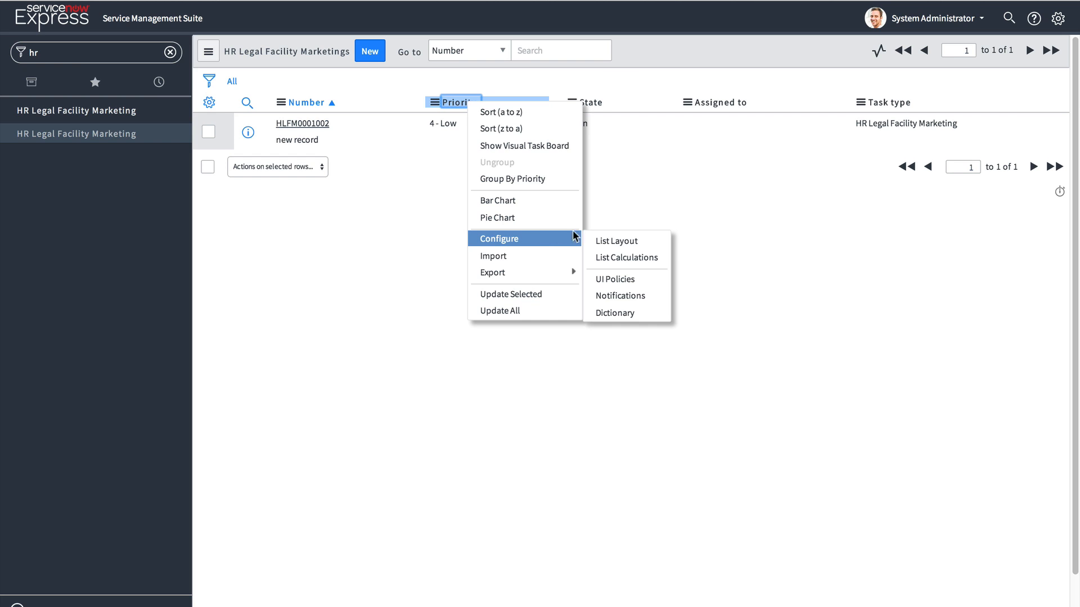
{"action": "left_click", "coordinate": [618, 242]}
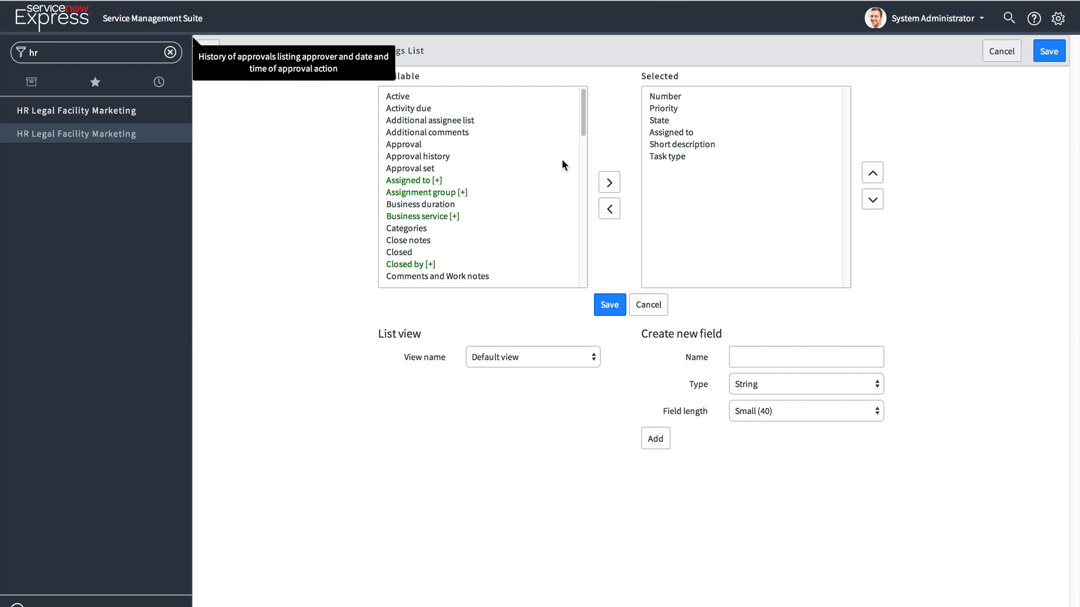
{"action": "left_click", "coordinate": [504, 144]}
{"action": "scroll", "coordinate": [504, 142], "scroll_direction": "down", "scroll_amount": 1}
{"action": "double_click", "coordinate": [409, 192]}
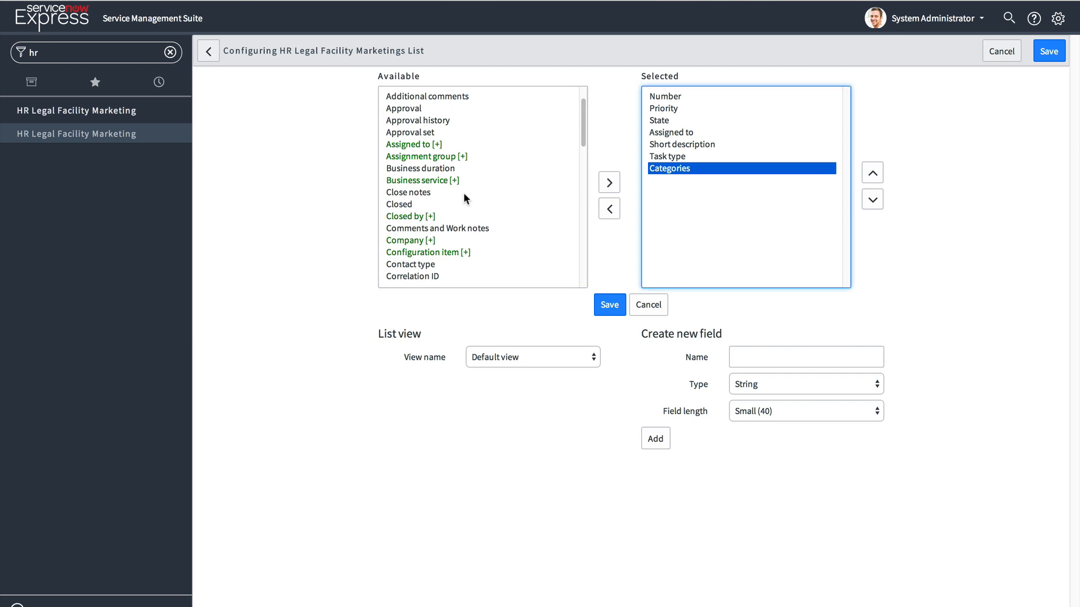
{"action": "scroll", "coordinate": [485, 191], "scroll_direction": "down", "scroll_amount": 10}
{"action": "scroll", "coordinate": [485, 194], "scroll_direction": "down", "scroll_amount": 1}
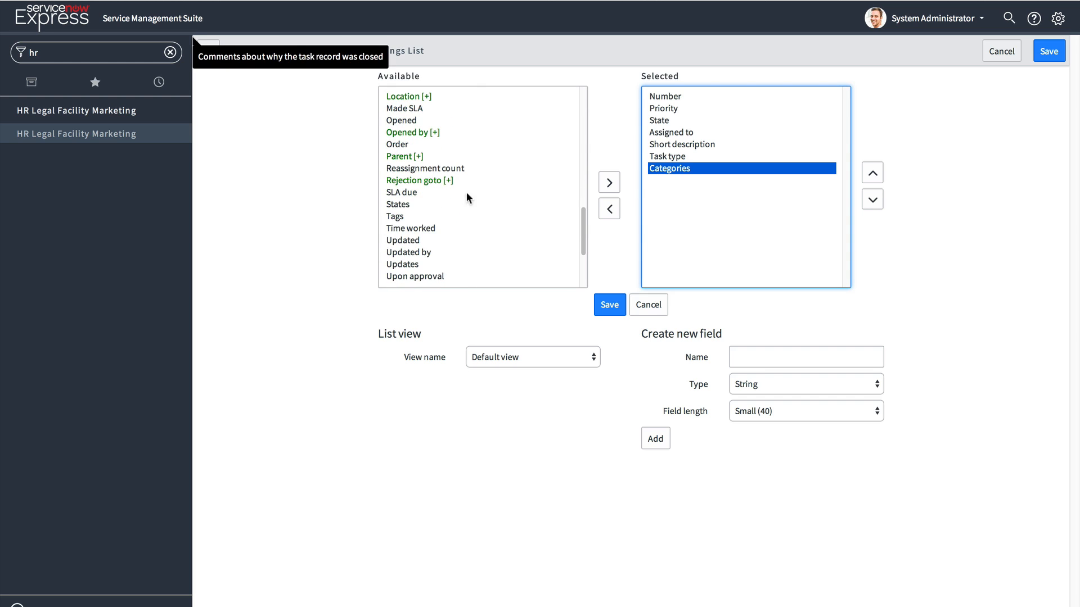
{"action": "double_click", "coordinate": [411, 203]}
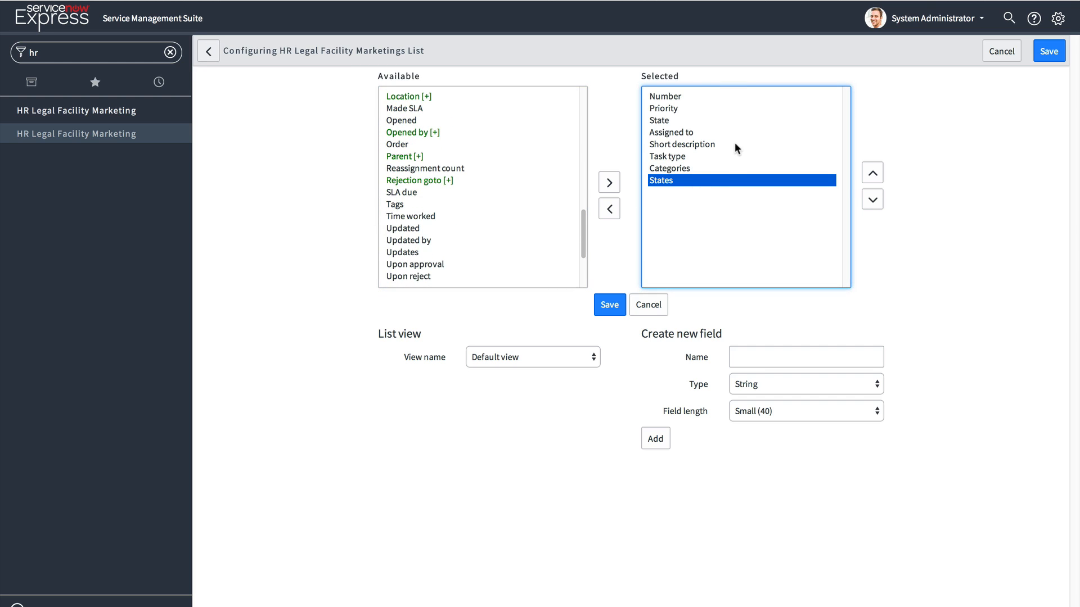
{"action": "left_click", "coordinate": [609, 306]}
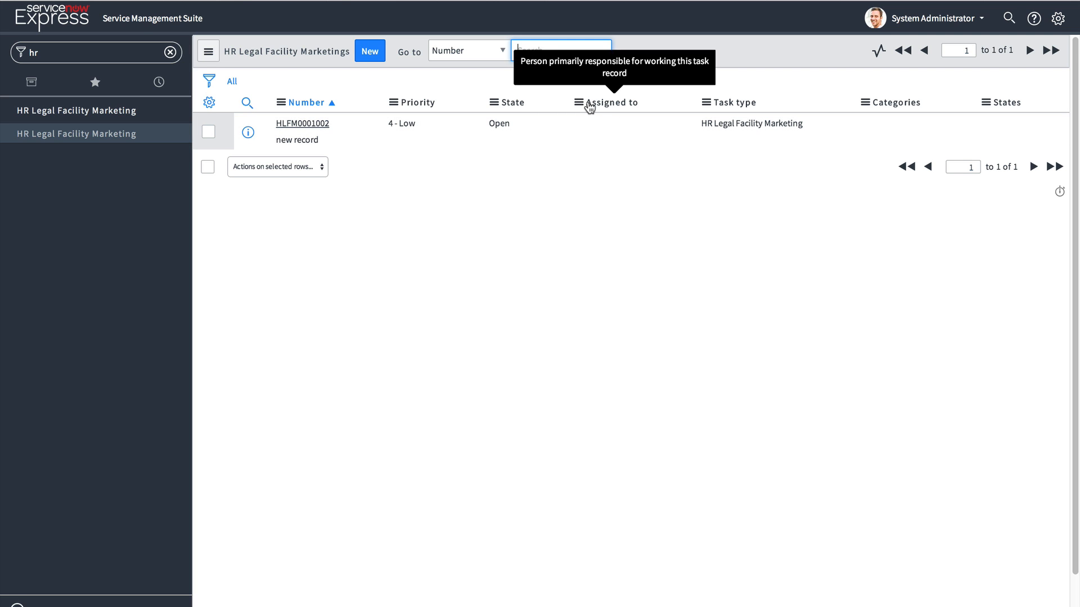
Go to Applications under Basic Setup and open the HR Legal Facility Marketing application menu record.
{"action": "left_click", "coordinate": [74, 23]}
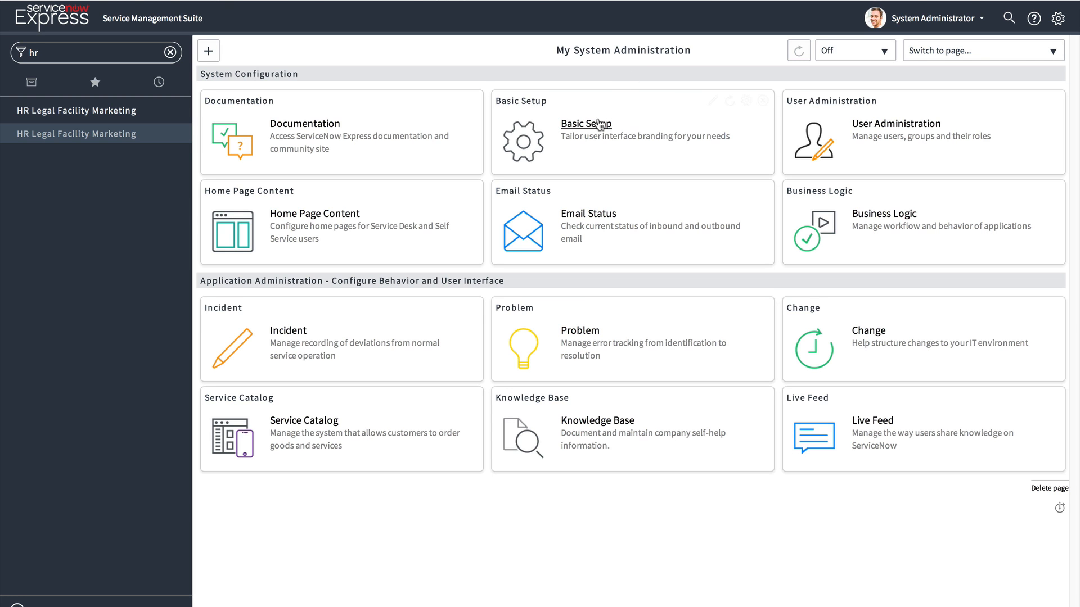
{"action": "left_click", "coordinate": [596, 125]}
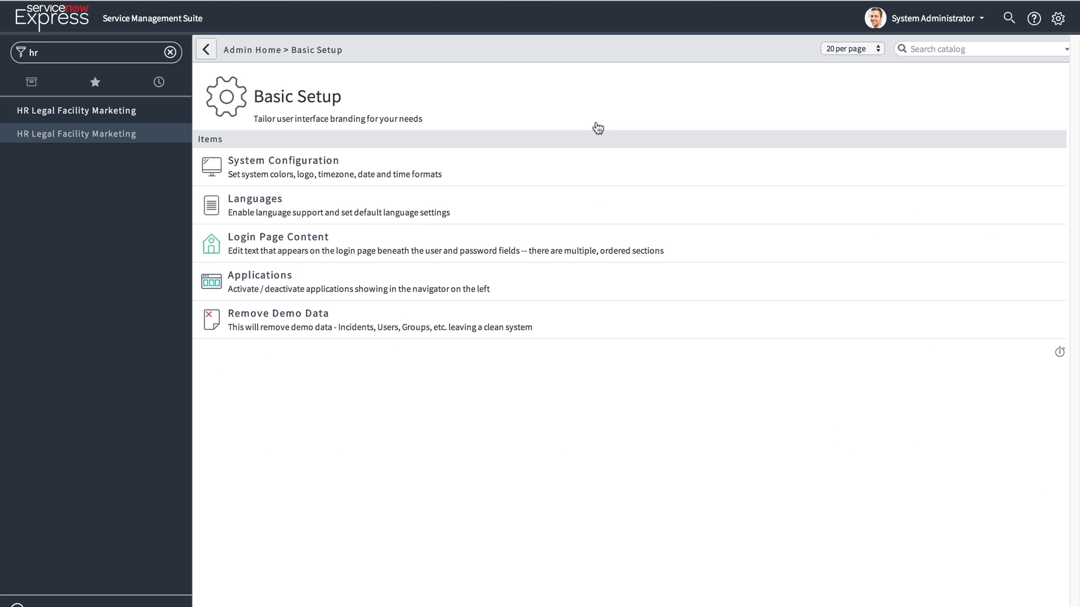
{"action": "left_click", "coordinate": [267, 278]}
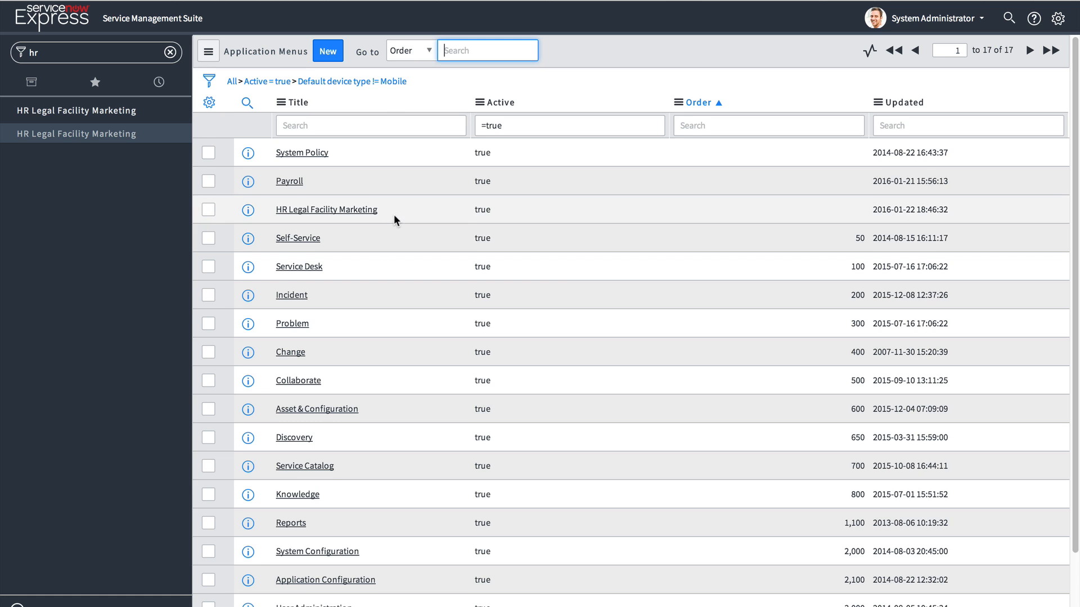
{"action": "scroll", "coordinate": [394, 219], "scroll_direction": "down", "scroll_amount": 2}
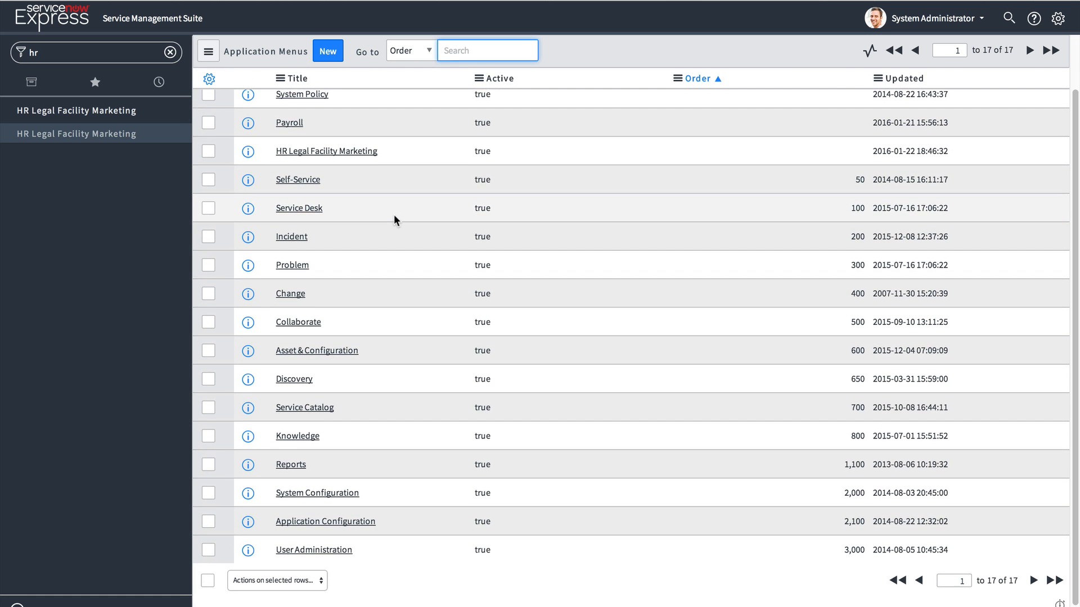
{"action": "left_click", "coordinate": [249, 153]}
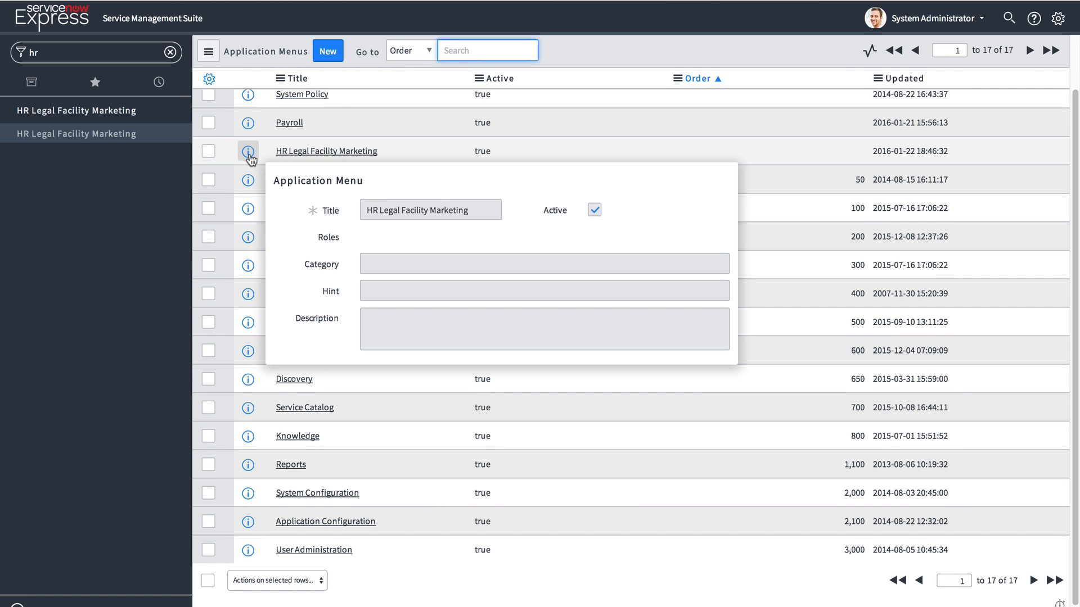
{"action": "left_click", "coordinate": [327, 151]}
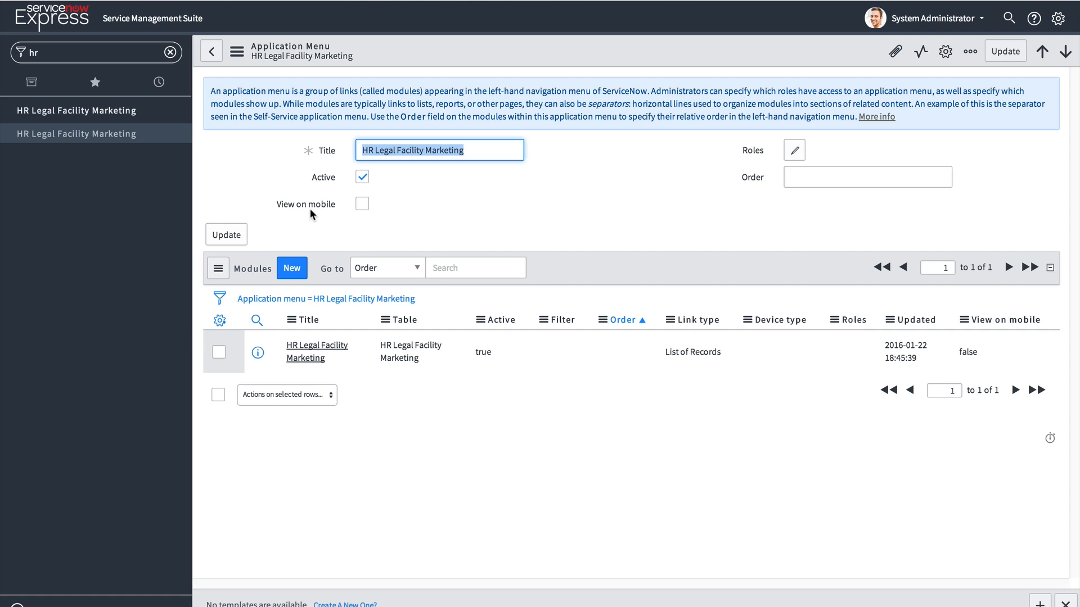
Enable View on mobile for the application menu and set View on mobile to true for its HR Legal Facility Marketing module.
{"action": "left_click", "coordinate": [360, 204]}
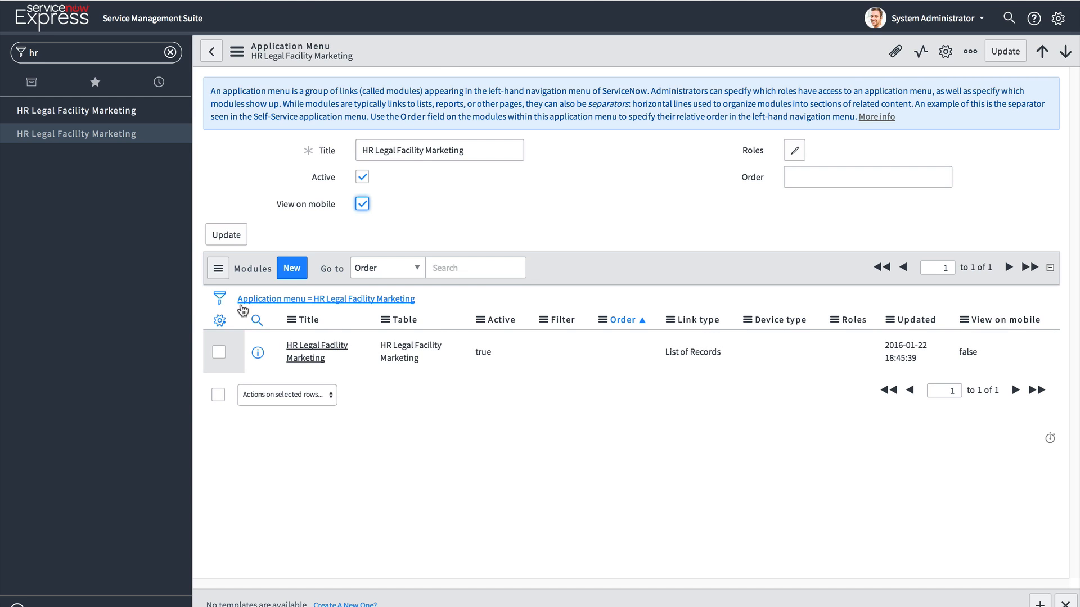
{"action": "left_click", "coordinate": [220, 320]}
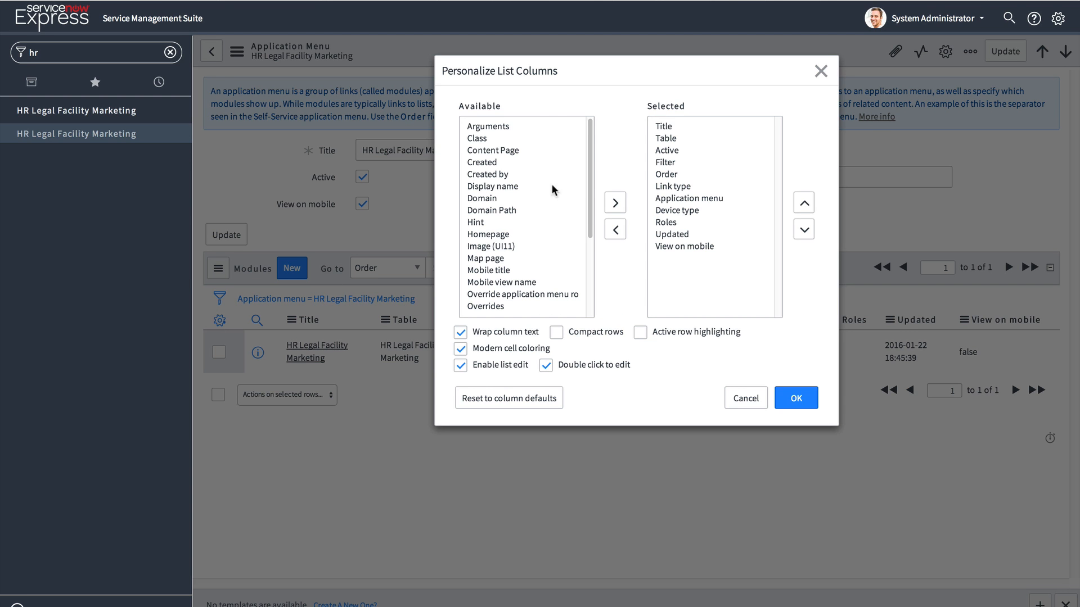
{"action": "left_click", "coordinate": [742, 398]}
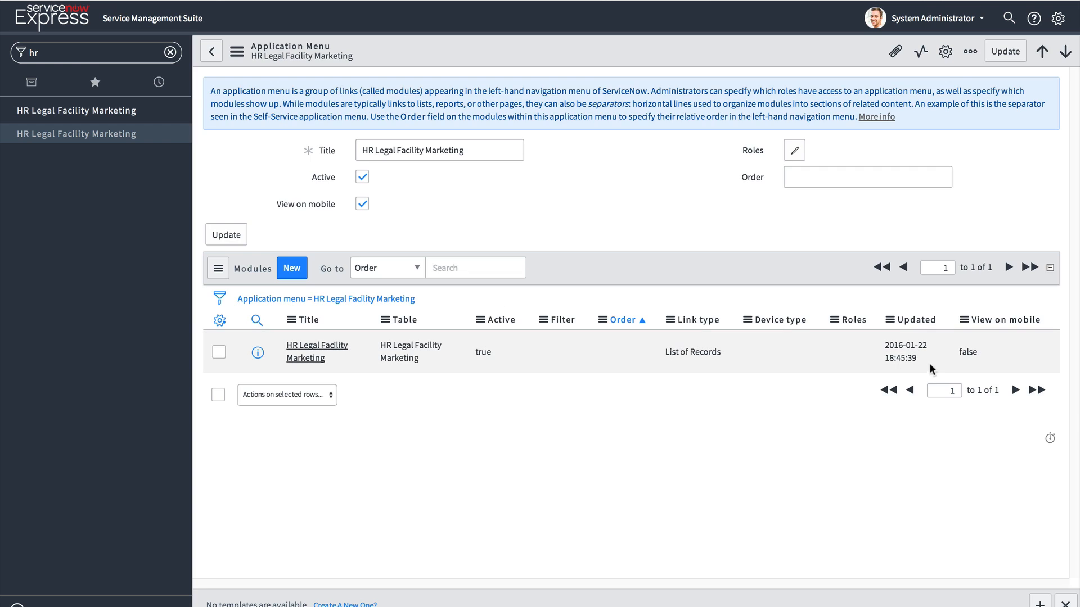
{"action": "double_click", "coordinate": [963, 354]}
{"action": "left_click", "coordinate": [983, 340]}
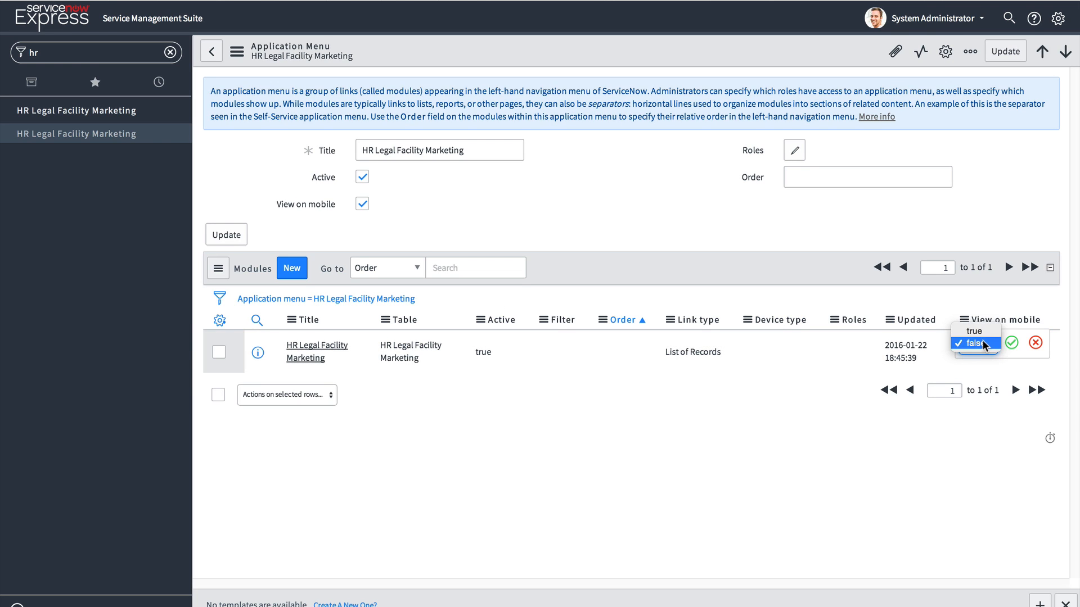
{"action": "left_click", "coordinate": [976, 331]}
{"action": "left_click", "coordinate": [1011, 342]}
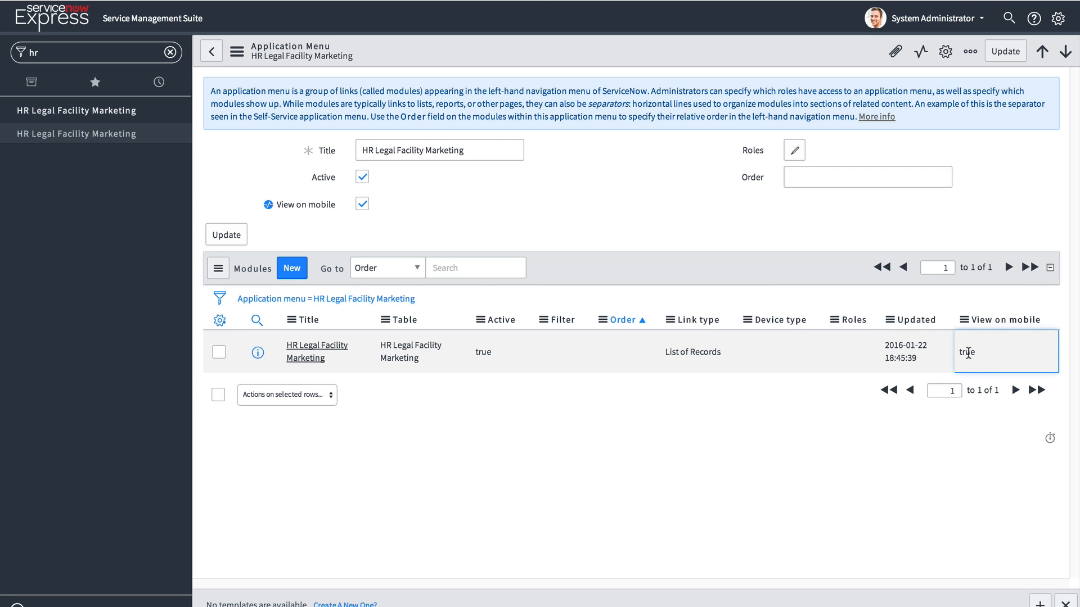
{"action": "left_click", "coordinate": [752, 383]}
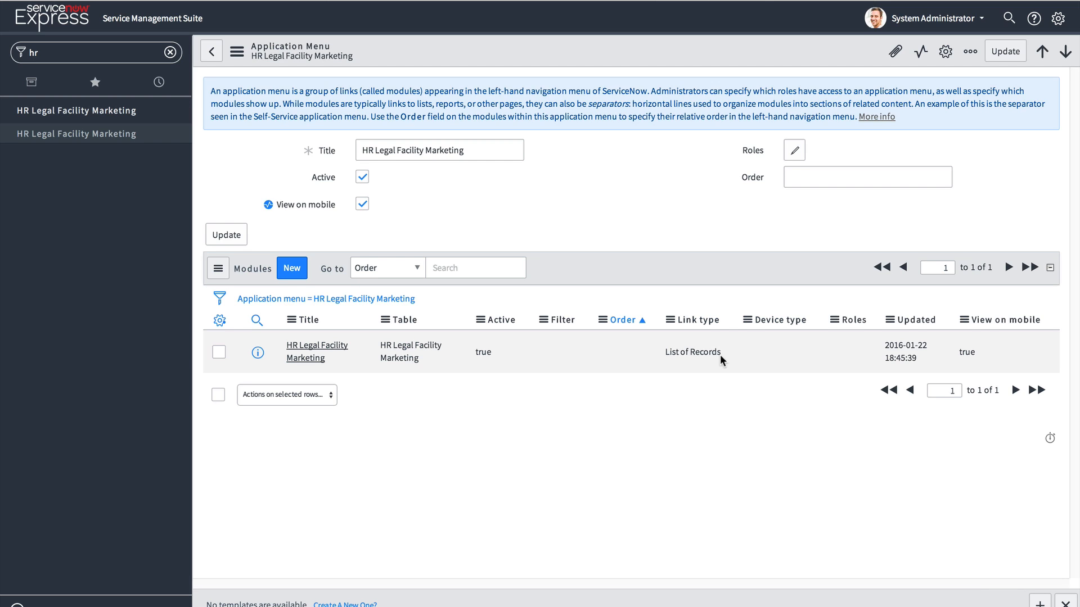
Rename the HR Legal Facility Marketing module in the Modules list as "Open".
{"action": "double_click", "coordinate": [342, 355]}
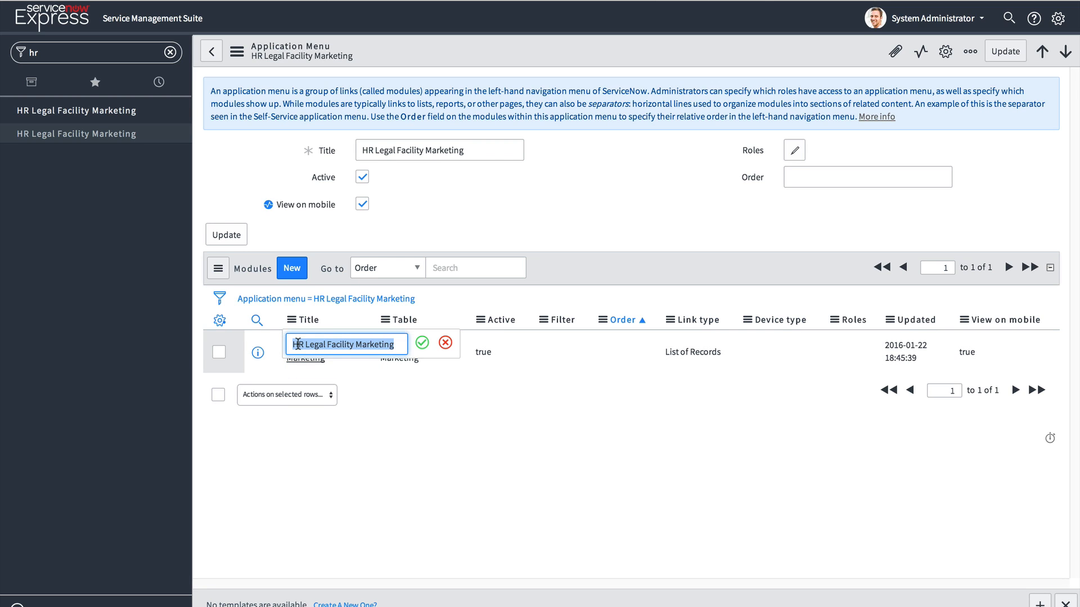
{"action": "type", "text": "Open"}
{"action": "left_click", "coordinate": [419, 344]}
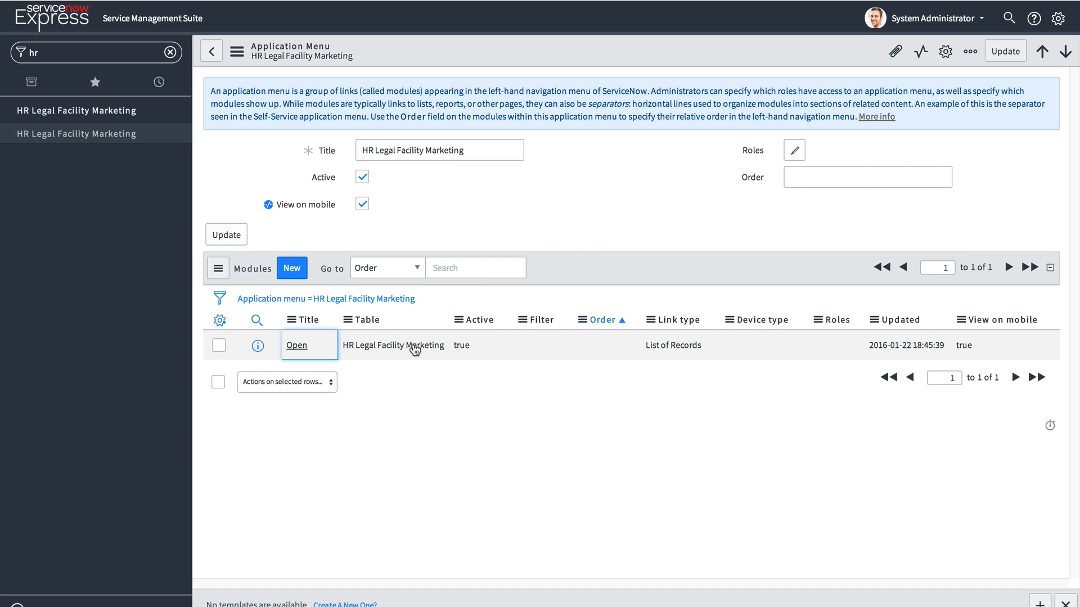
Change the title of the application menu's only module to "Active".
{"action": "double_click", "coordinate": [321, 346]}
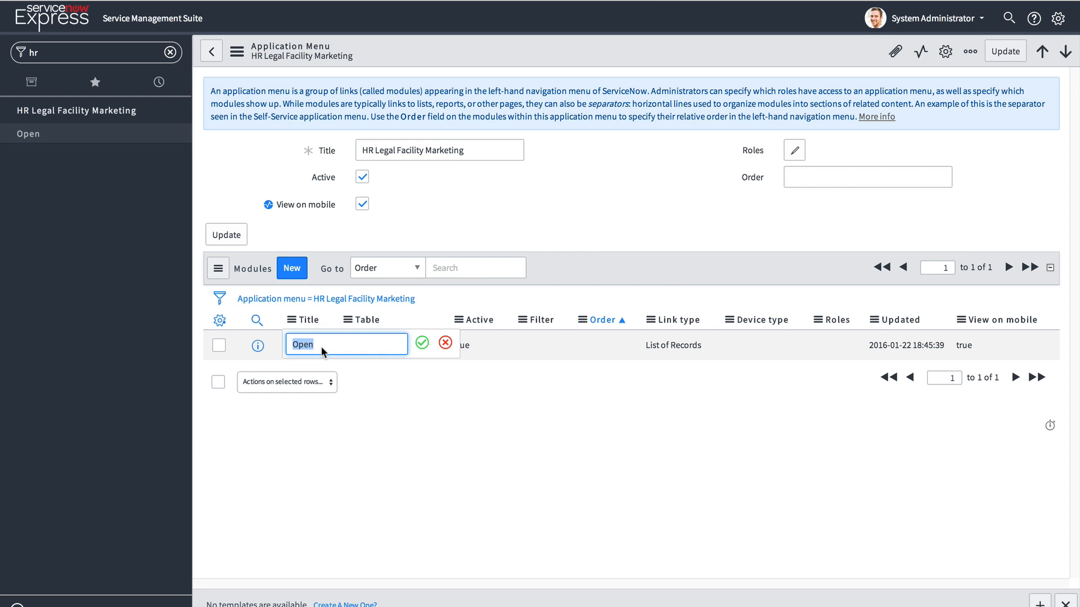
{"action": "type", "text": "Active"}
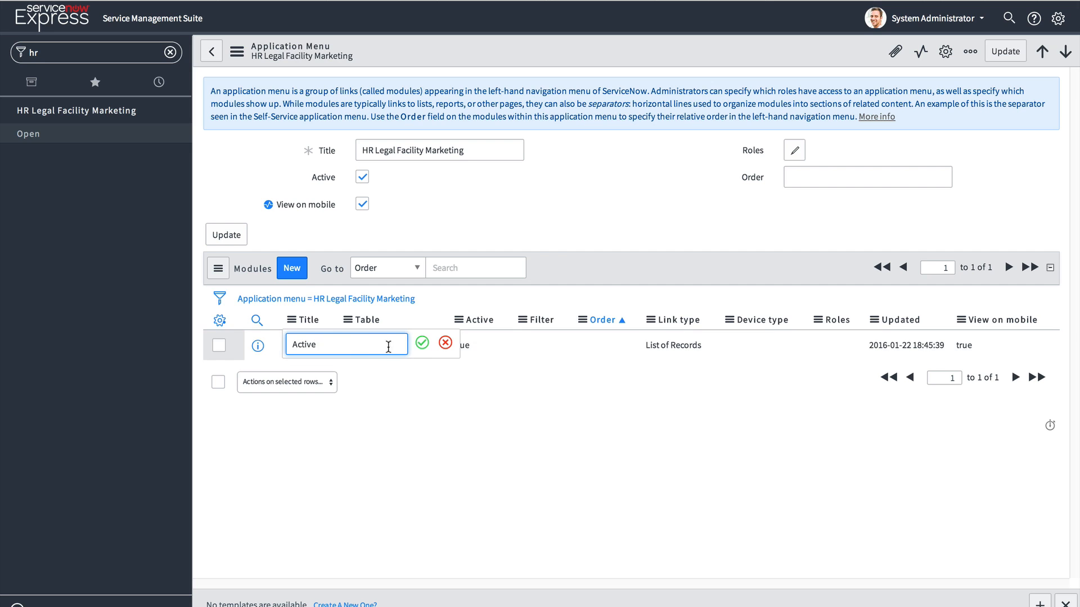
{"action": "left_click", "coordinate": [422, 343]}
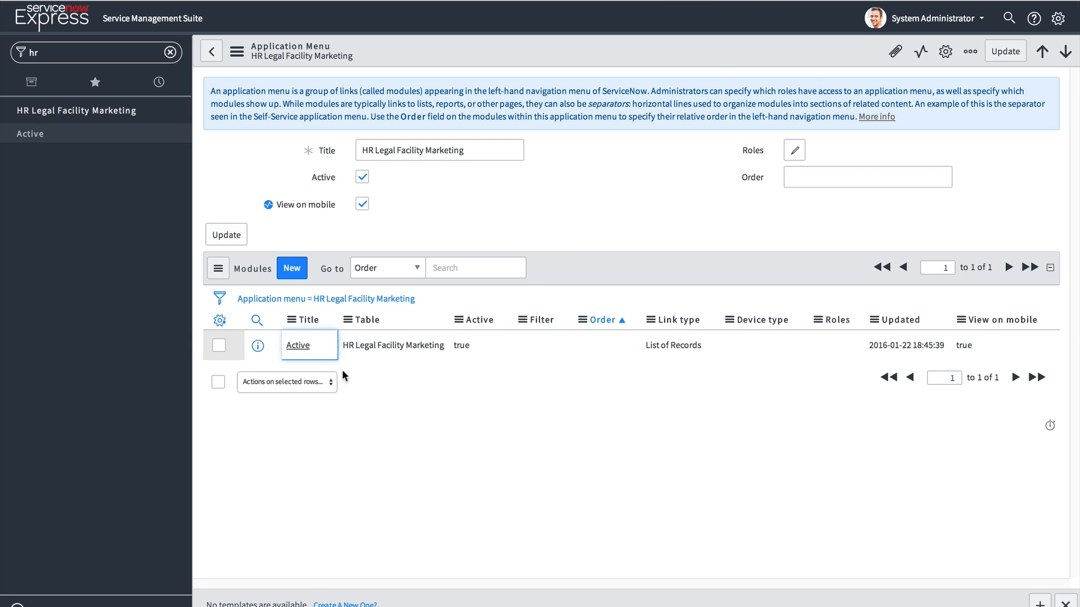
Open the Active module's record, filter its list to States is Active, and save the update.
{"action": "left_click", "coordinate": [258, 346]}
{"action": "left_click", "coordinate": [503, 176]}
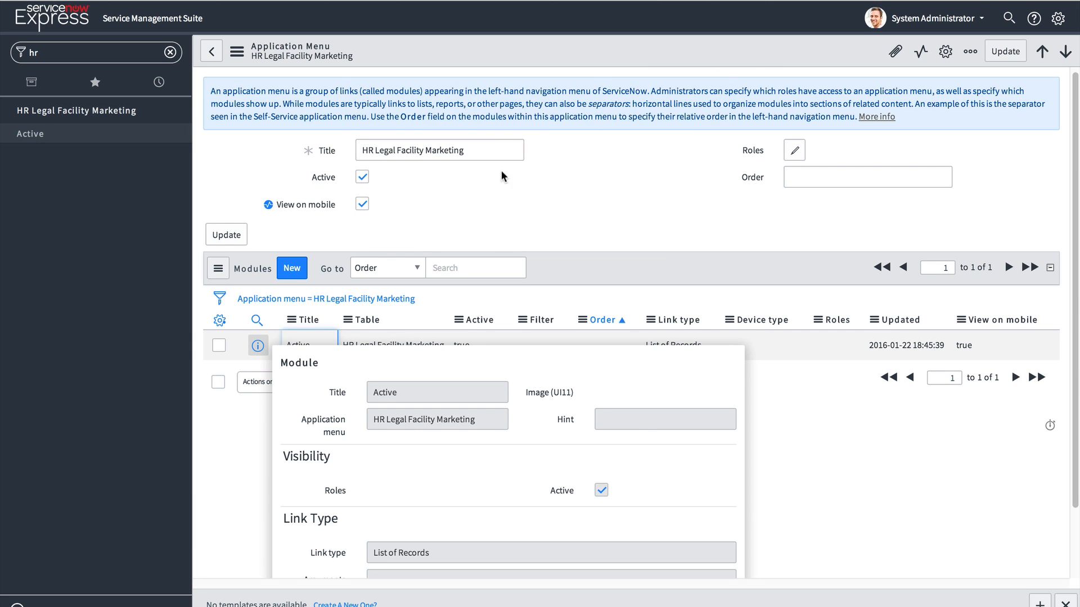
{"action": "right_click", "coordinate": [655, 53]}
{"action": "left_click", "coordinate": [685, 63]}
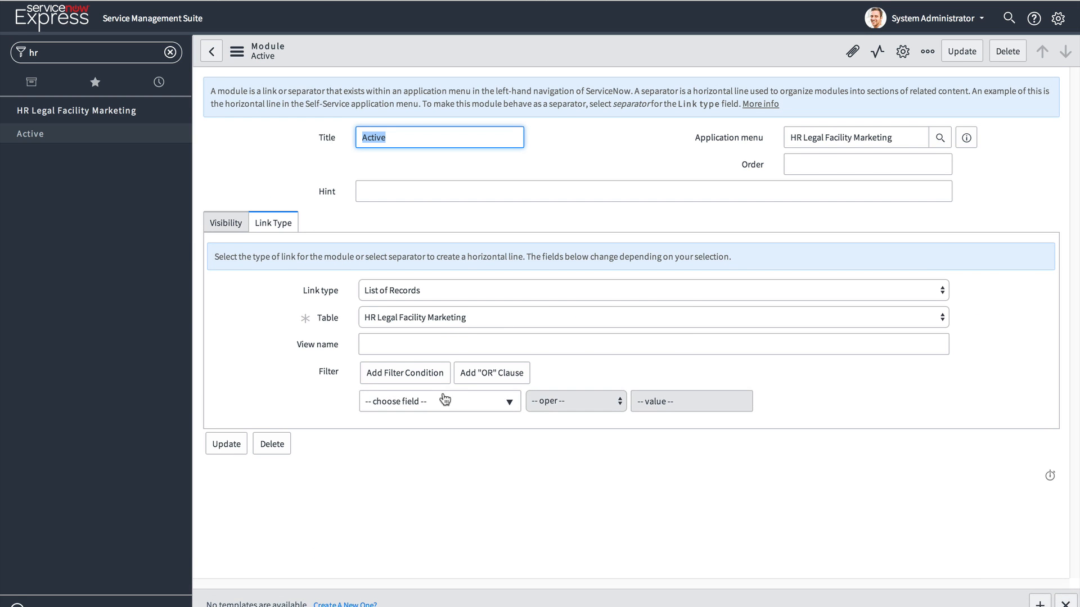
{"action": "left_click", "coordinate": [444, 401]}
{"action": "type", "text": "sta"}
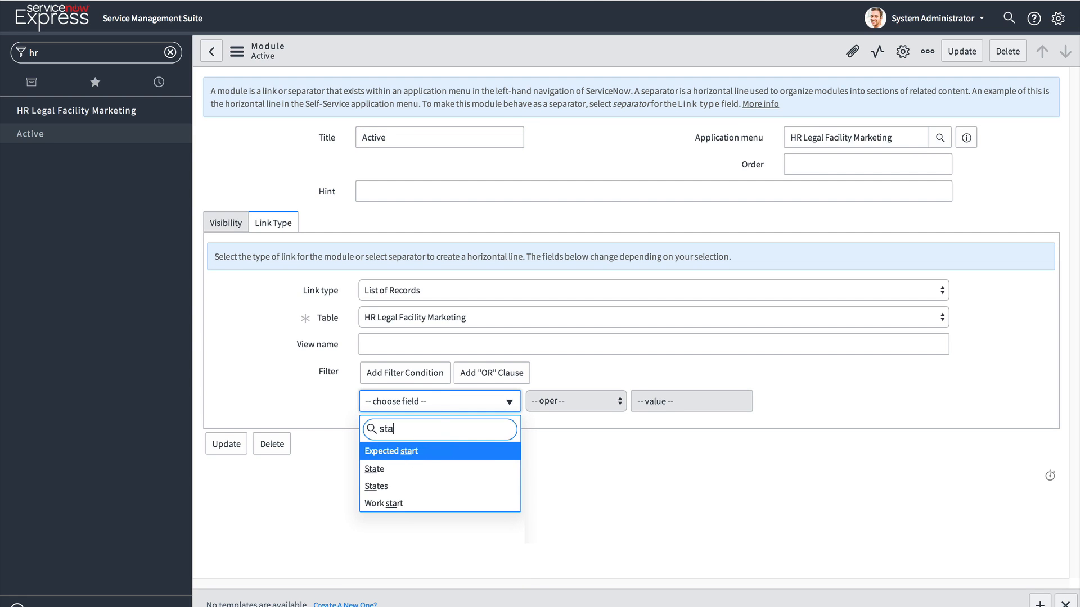
{"action": "left_click", "coordinate": [396, 487]}
{"action": "left_click", "coordinate": [633, 402]}
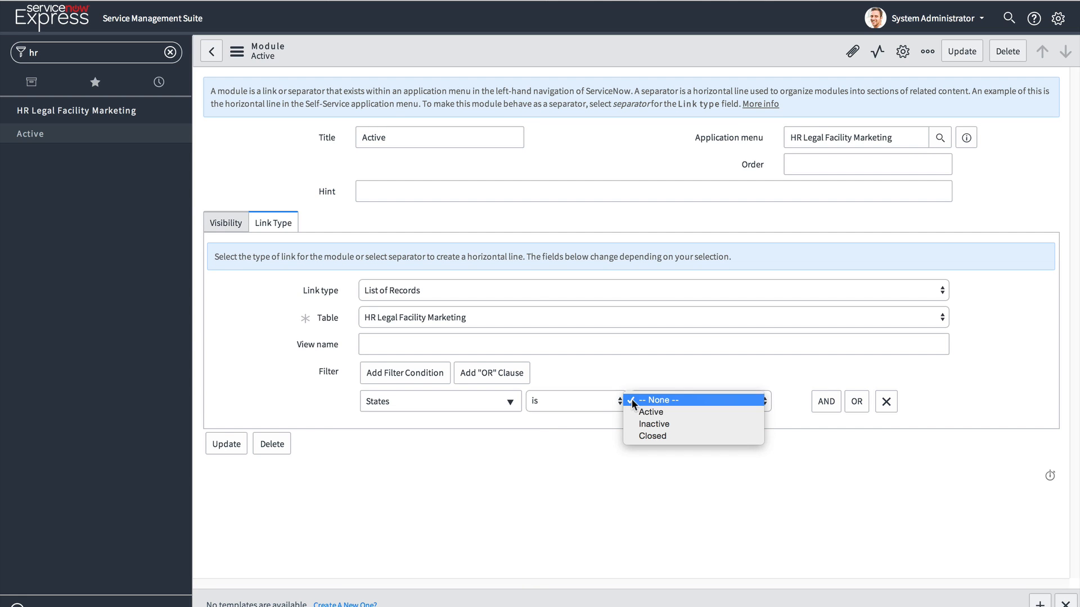
{"action": "left_click", "coordinate": [659, 412]}
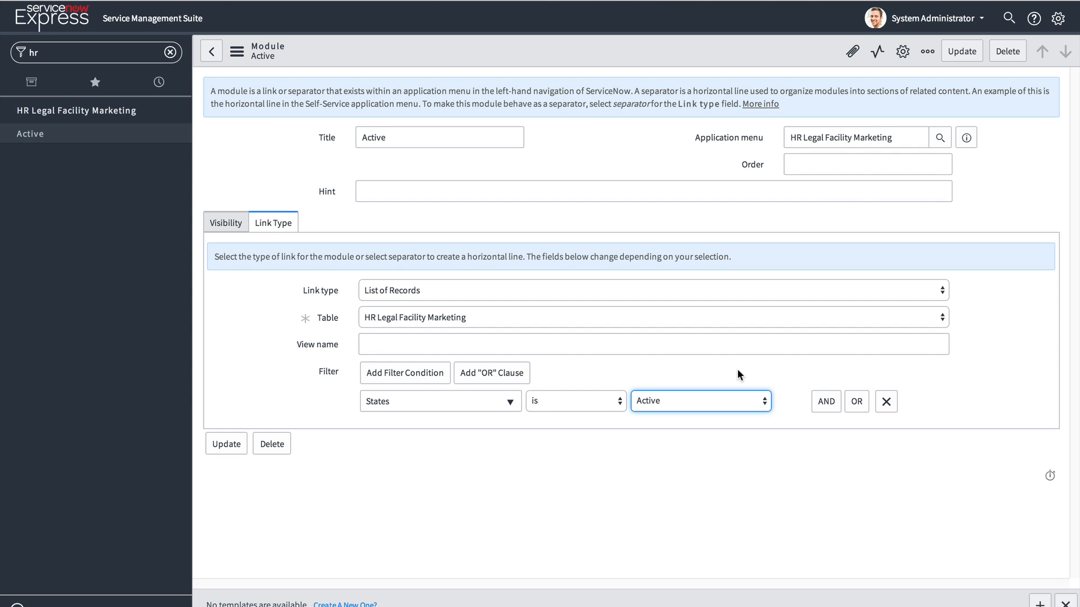
{"action": "left_click", "coordinate": [226, 444]}
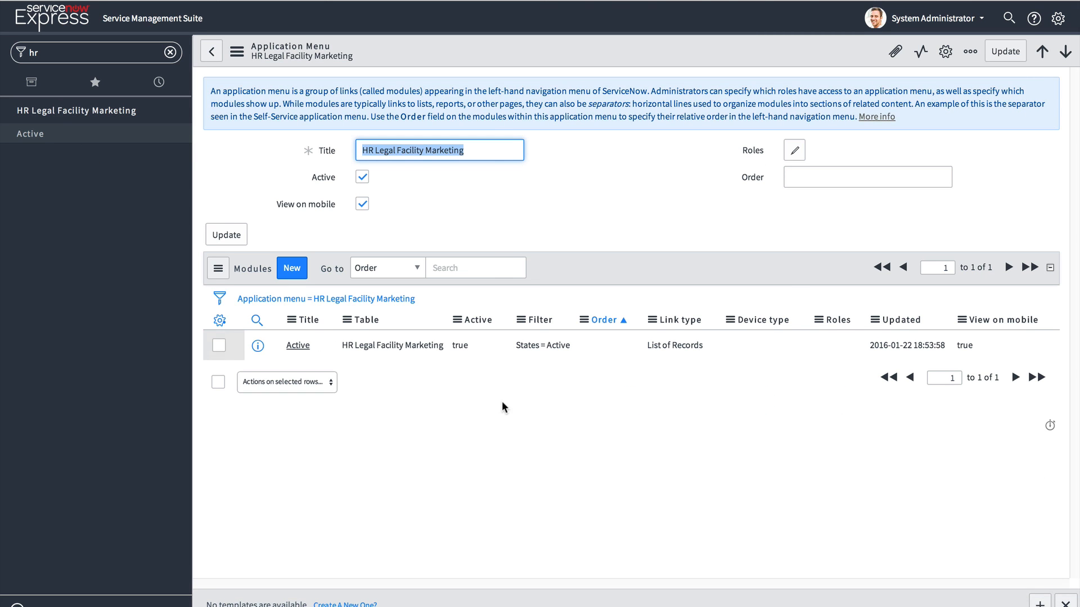
{"action": "left_click", "coordinate": [401, 400]}
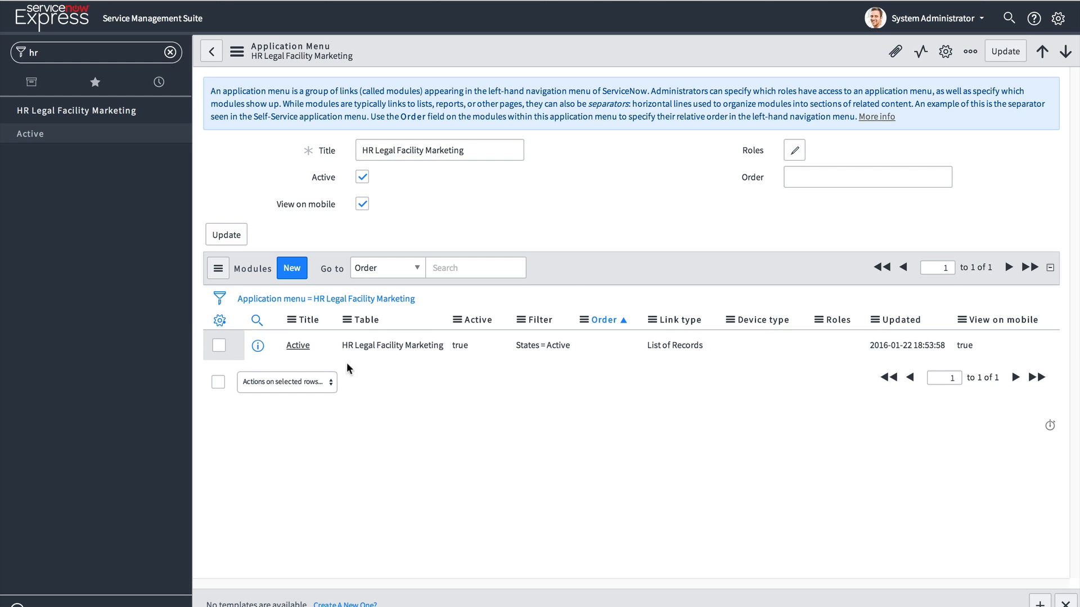
Start a new module titled "Assigned to me" that lists records of the HR Legal Facility Marketing table.
{"action": "left_click", "coordinate": [292, 269]}
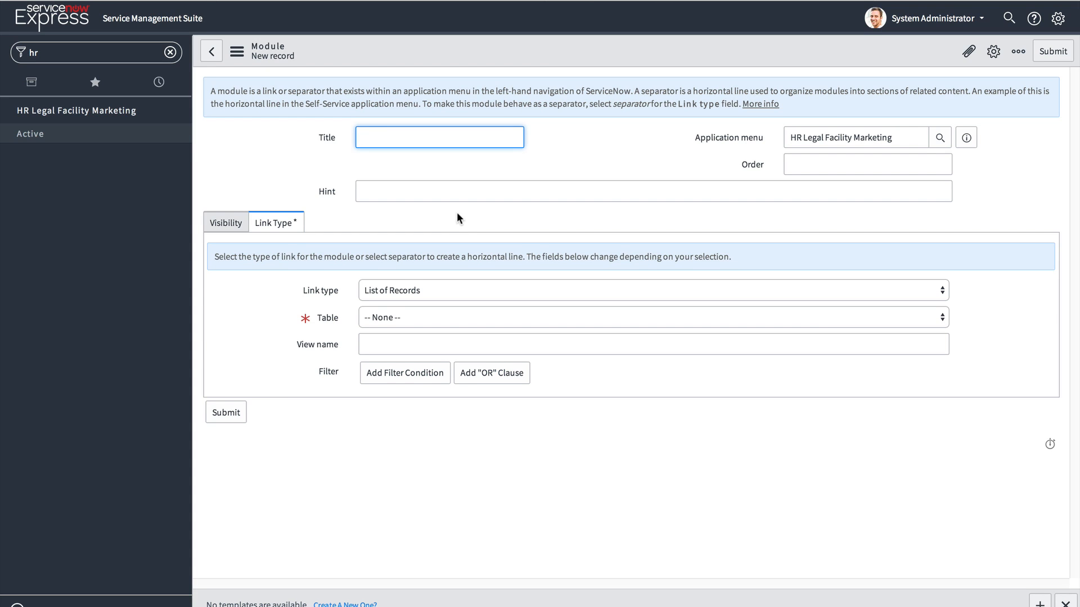
{"action": "type", "text": "Assigned to me"}
{"action": "left_click", "coordinate": [423, 316]}
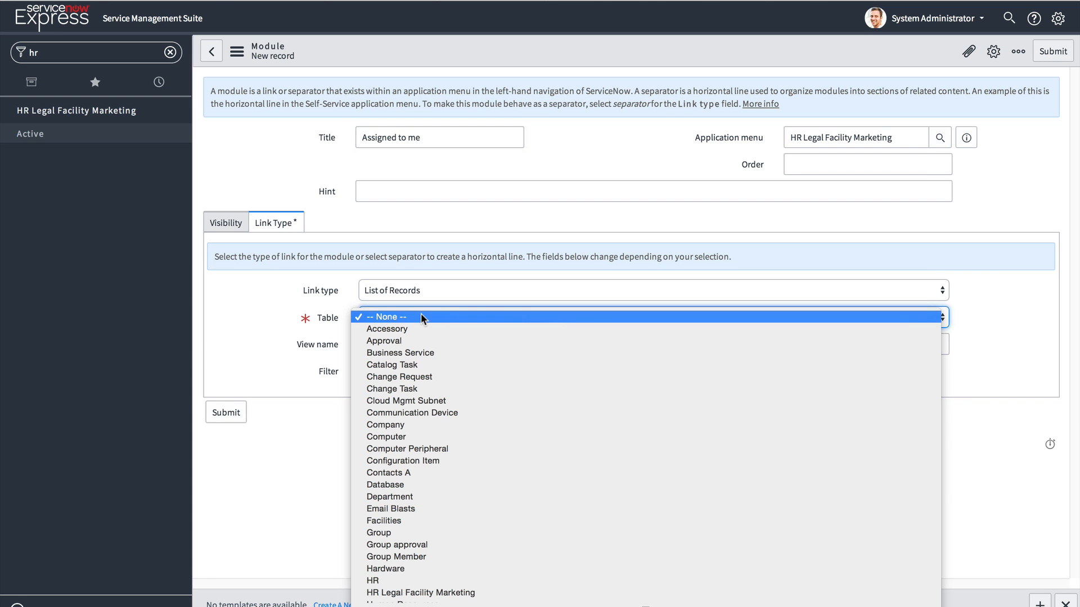
{"action": "left_click", "coordinate": [428, 593]}
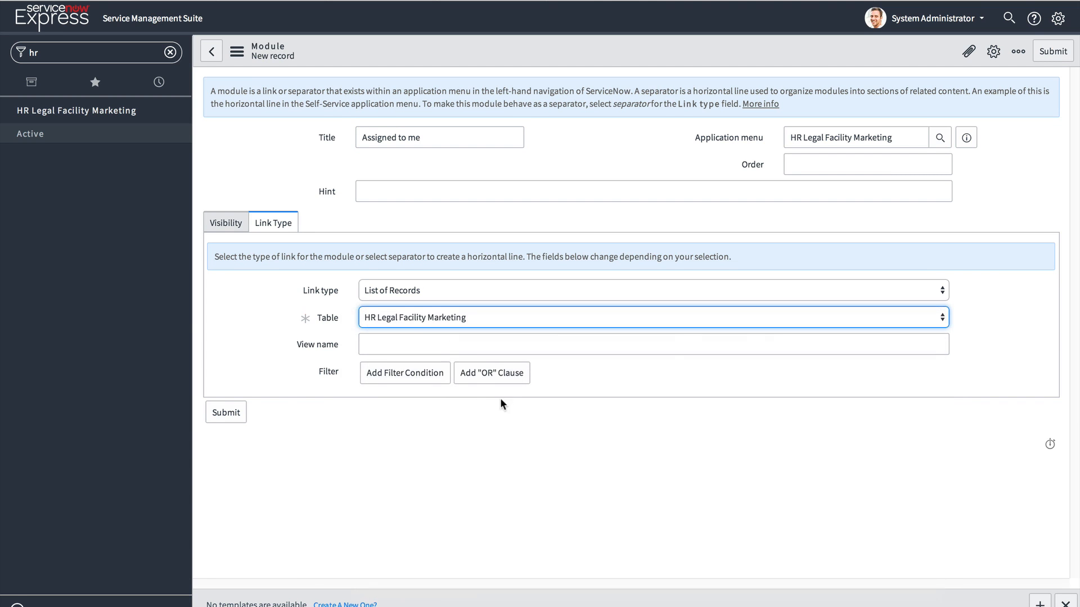
Filter the module to Assigned to is (dynamic) One of My Assignments and submit it.
{"action": "left_click", "coordinate": [432, 382]}
{"action": "left_click", "coordinate": [833, 453]}
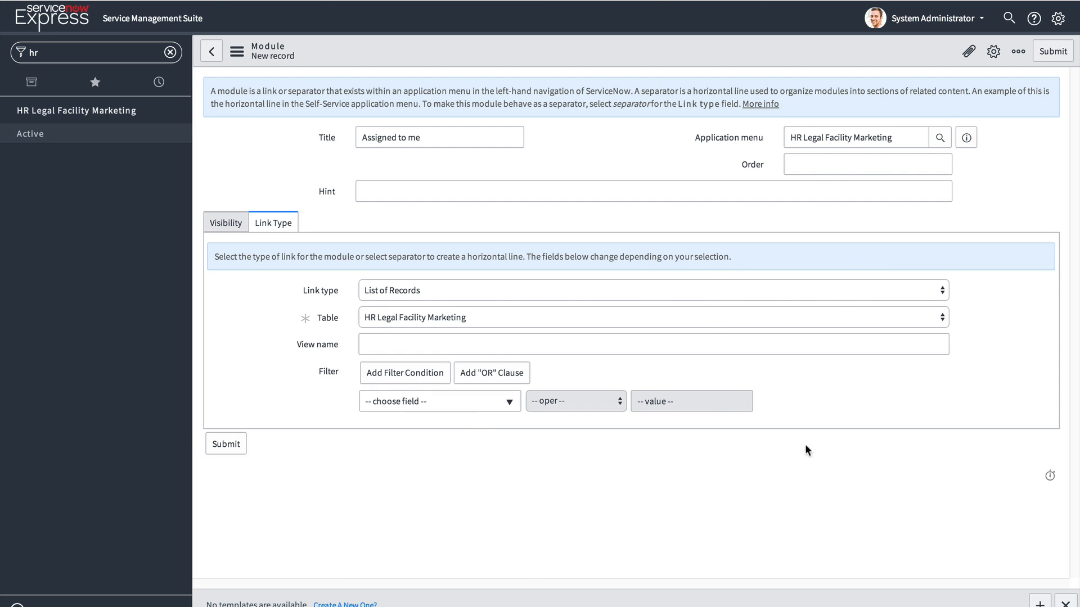
{"action": "left_click", "coordinate": [475, 412]}
{"action": "type", "text": "assi"}
{"action": "left_click", "coordinate": [448, 468]}
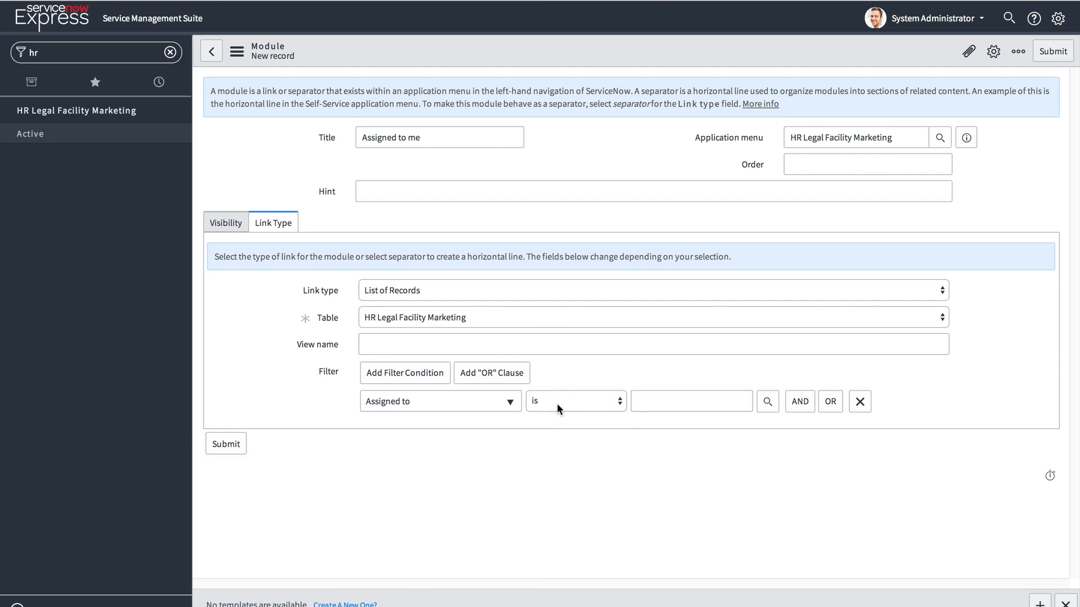
{"action": "left_click", "coordinate": [557, 403]}
{"action": "left_click", "coordinate": [554, 544]}
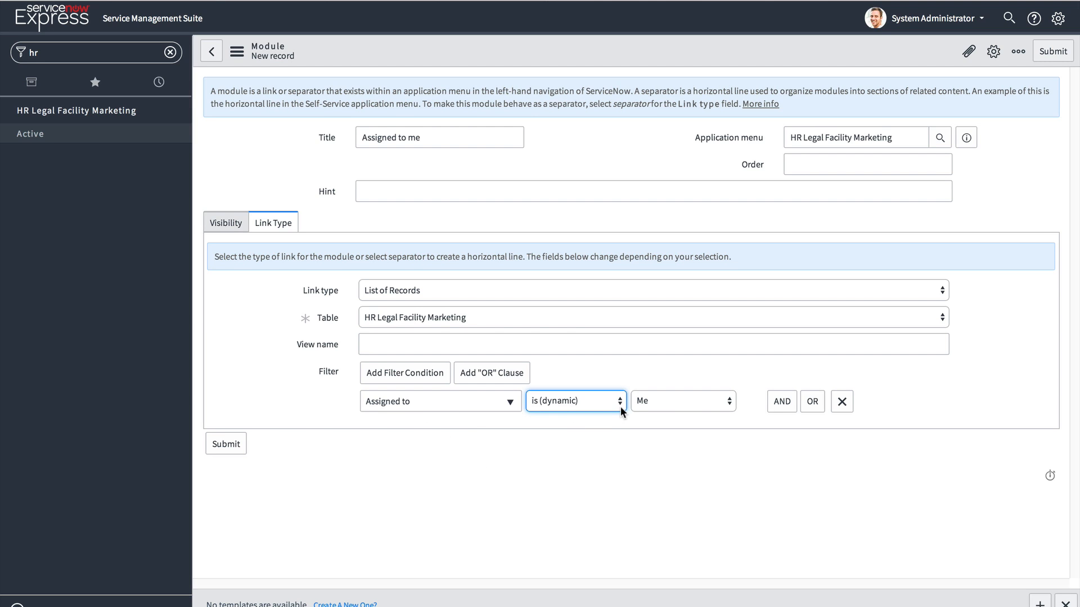
{"action": "left_click", "coordinate": [696, 404]}
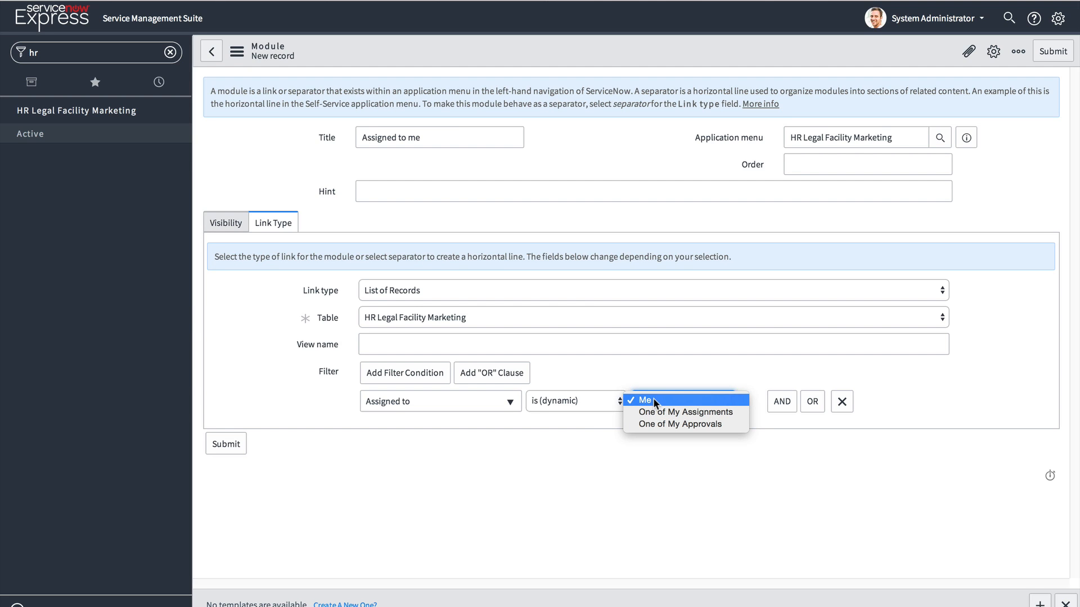
{"action": "left_click", "coordinate": [675, 410]}
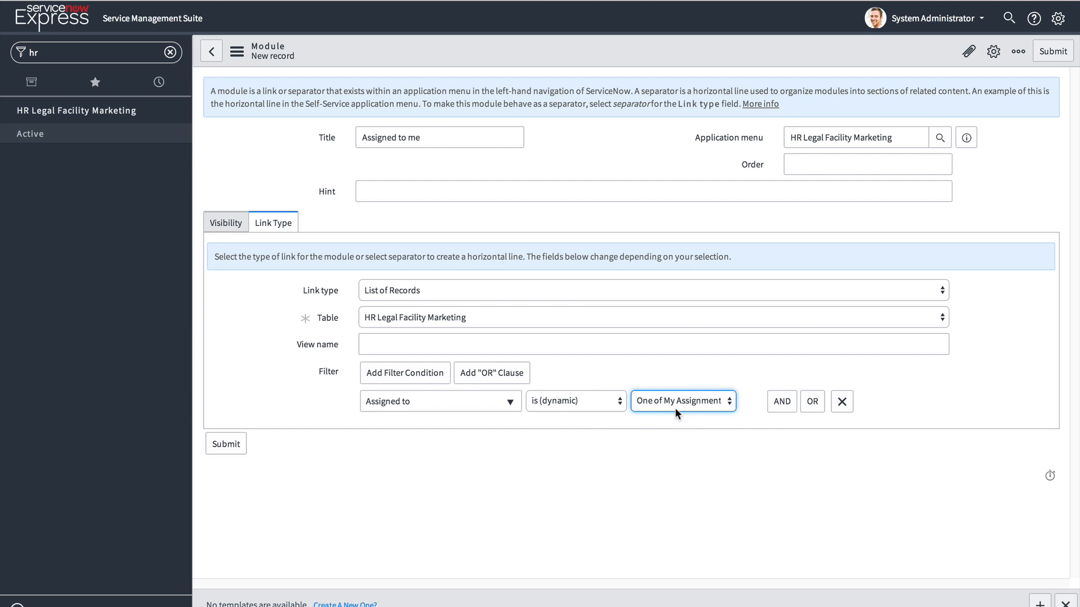
{"action": "left_click", "coordinate": [934, 383]}
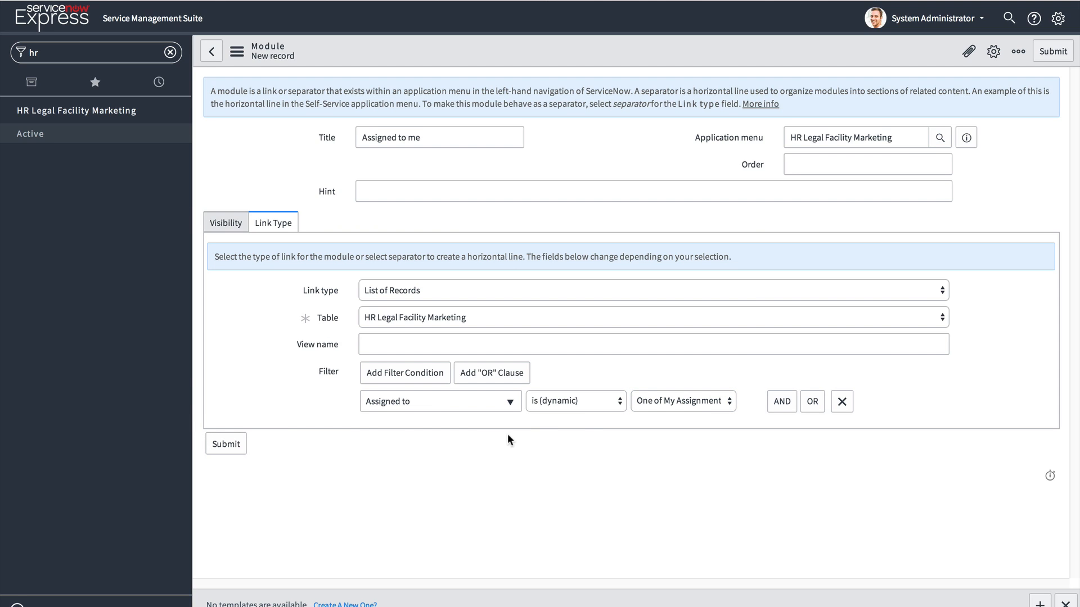
{"action": "left_click", "coordinate": [231, 444]}
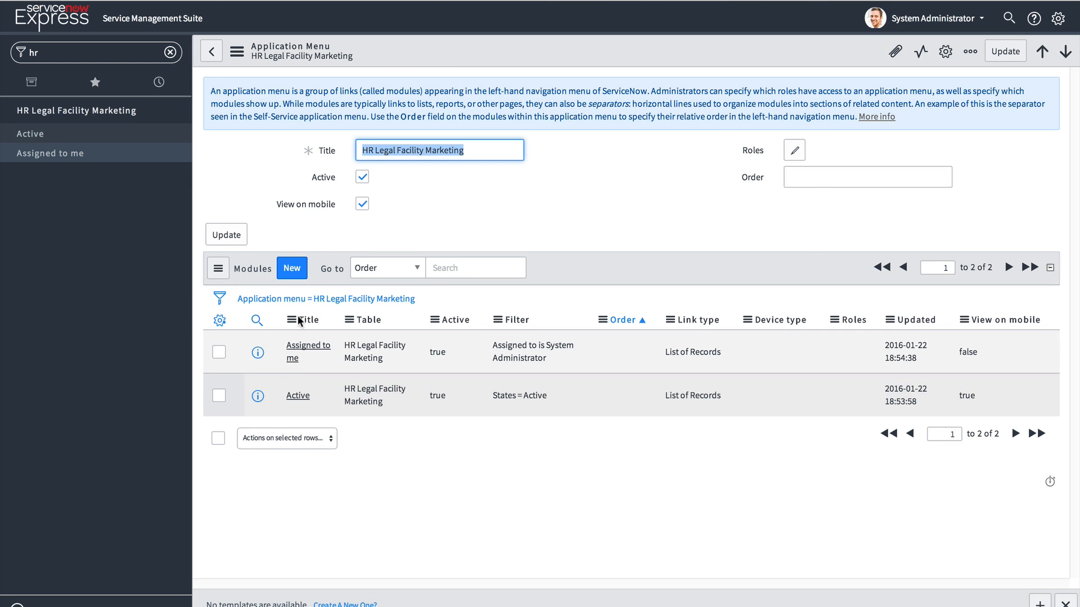
Start another module titled "Active Unassigned" based on the HR Legal Facility Marketing table.
{"action": "left_click", "coordinate": [292, 268]}
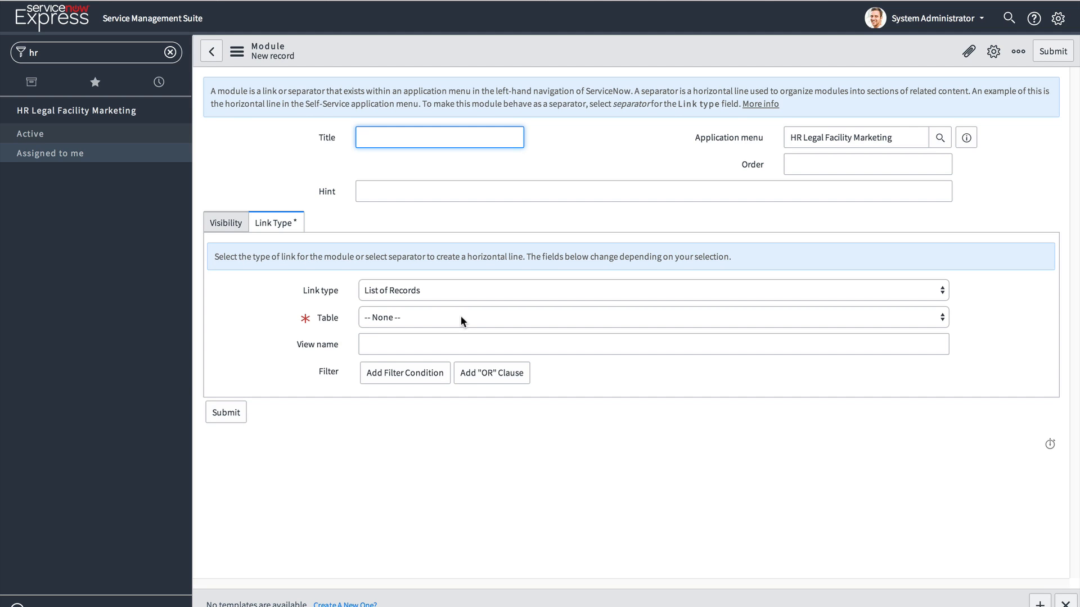
{"action": "type", "text": "Active Unassigned"}
{"action": "left_click", "coordinate": [405, 318]}
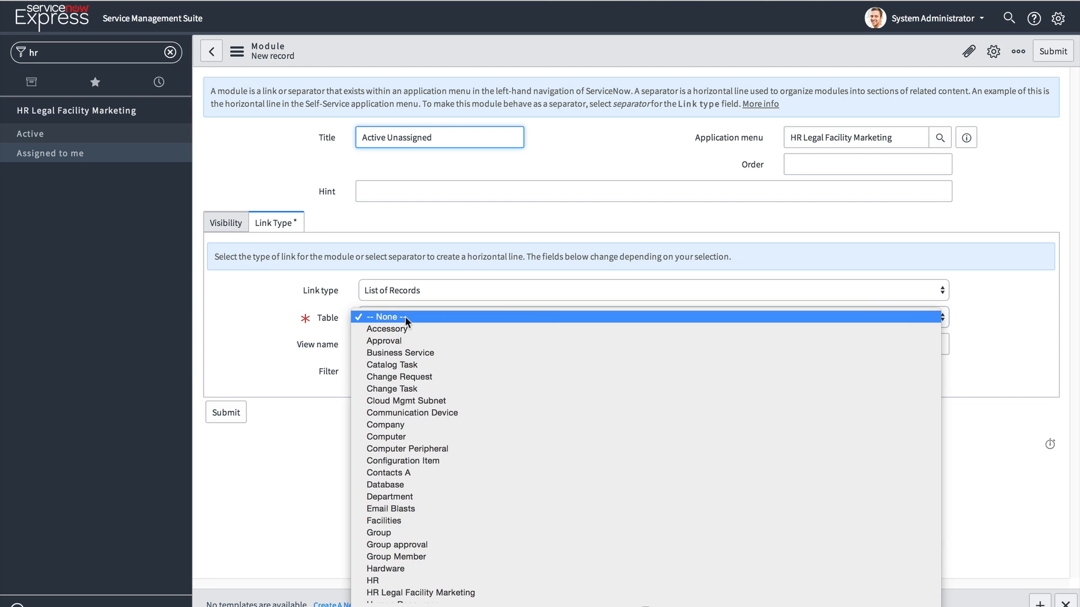
{"action": "left_click", "coordinate": [434, 592]}
Add a single filter condition on the States field to the Active Unassigned module.
{"action": "left_click", "coordinate": [416, 372]}
{"action": "left_click", "coordinate": [416, 373]}
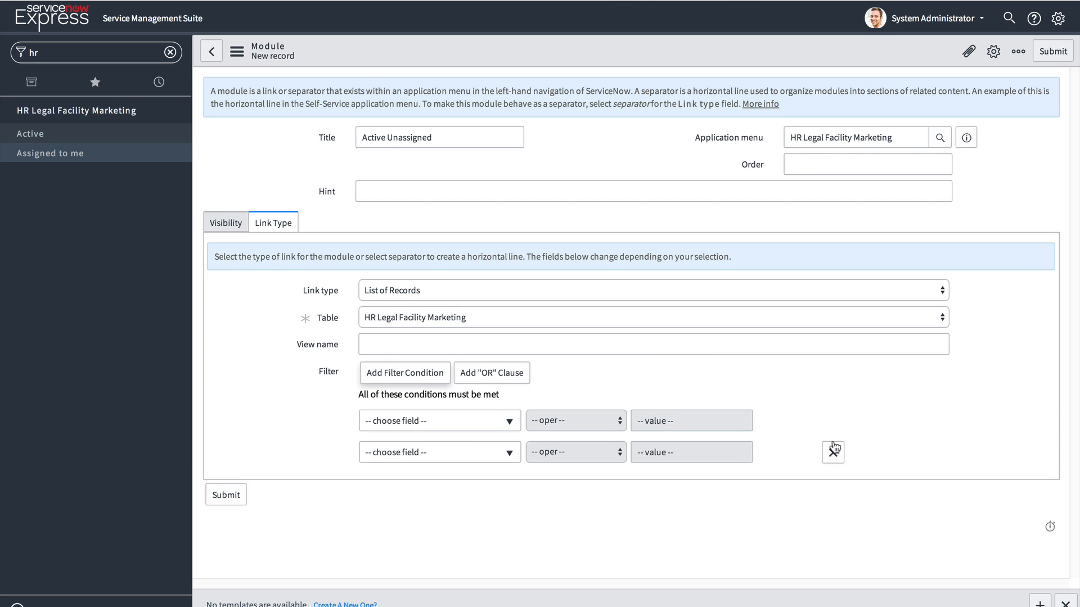
{"action": "left_click", "coordinate": [832, 447]}
{"action": "left_click", "coordinate": [472, 403]}
{"action": "type", "text": "st"}
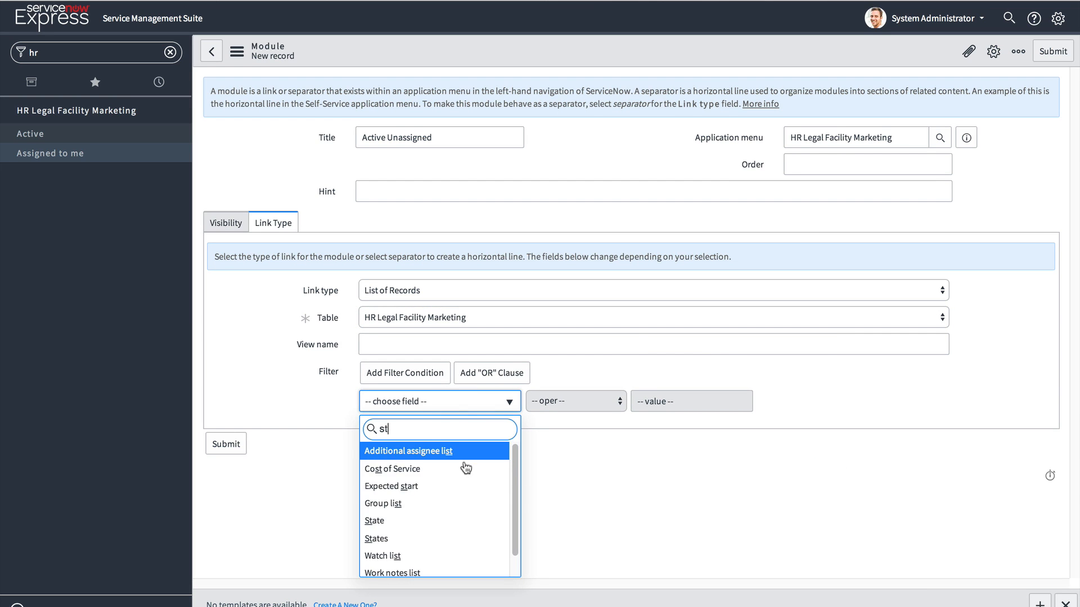
{"action": "left_click", "coordinate": [418, 539]}
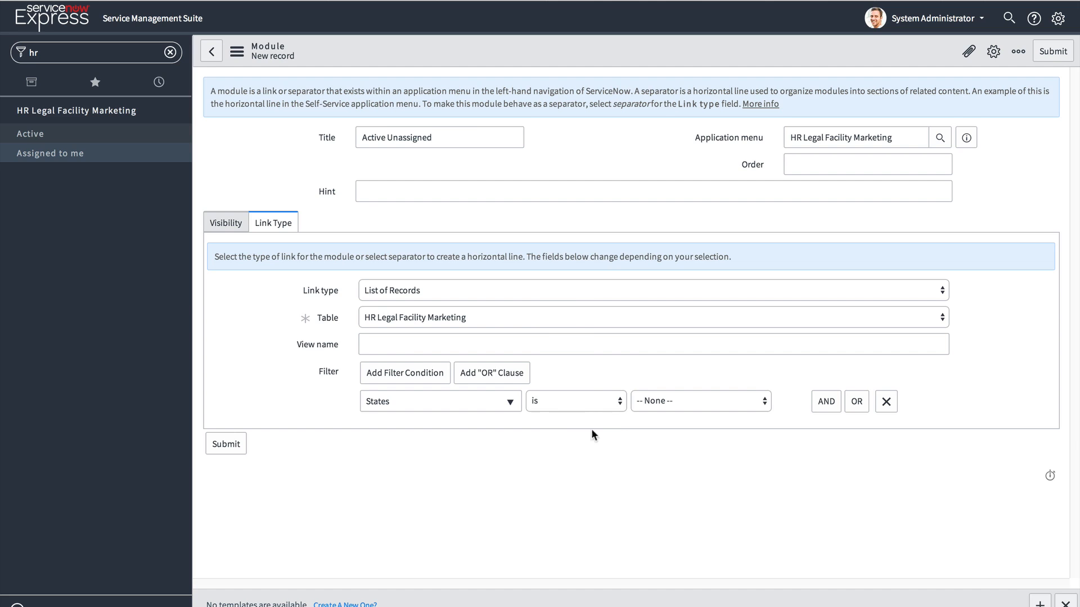
{"action": "left_click", "coordinate": [482, 403]}
{"action": "type", "text": "ac"}
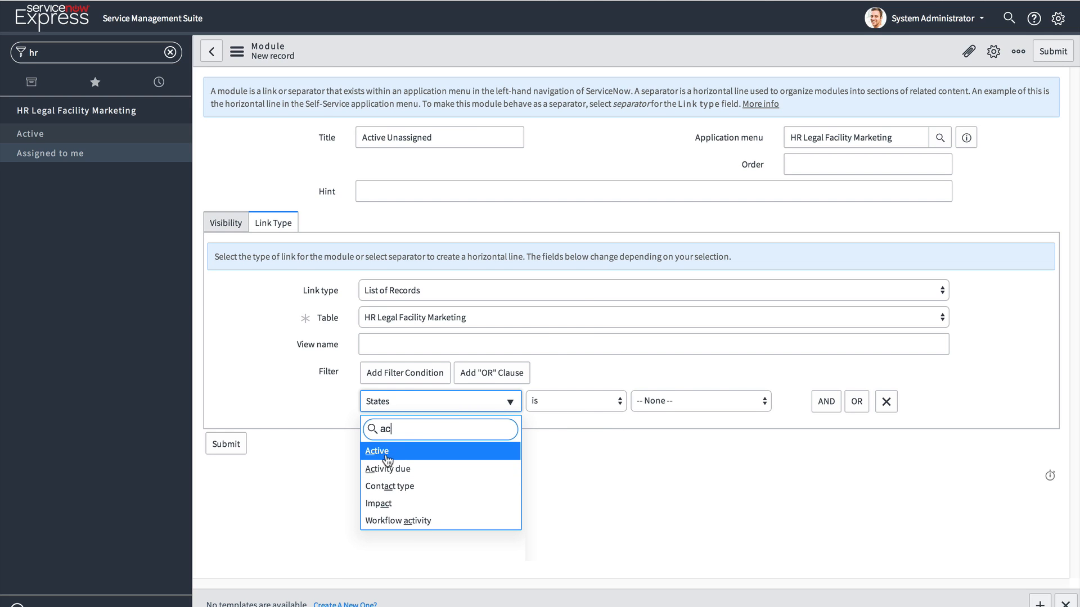
{"action": "double_click", "coordinate": [426, 431]}
{"action": "key", "text": "BackSpace"}
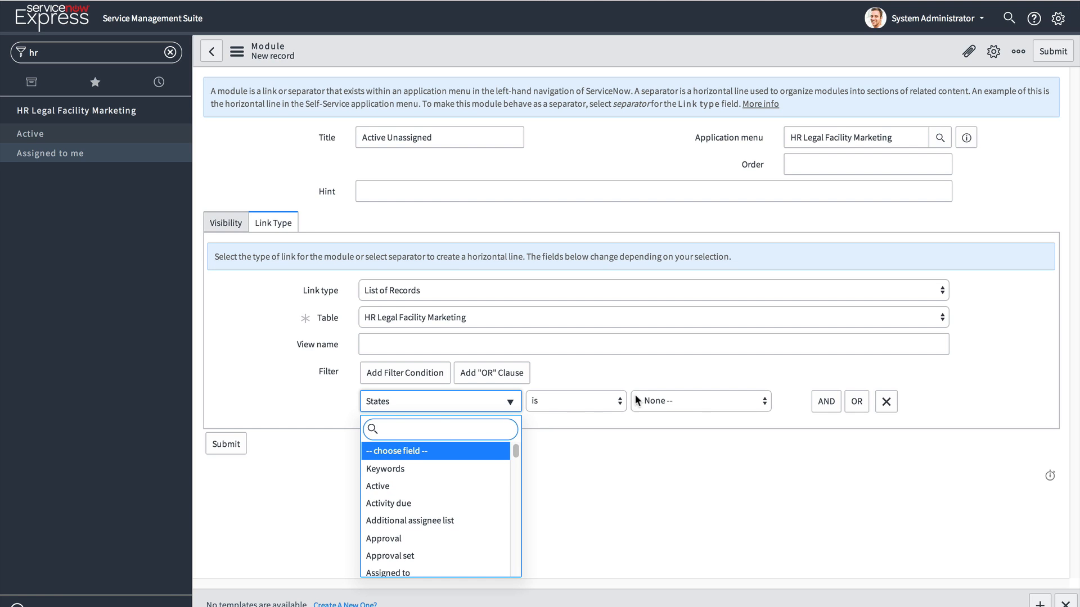
{"action": "left_click", "coordinate": [659, 398]}
Set the States condition to Active, require also that Assigned to is empty, and submit the module.
{"action": "left_click", "coordinate": [664, 399]}
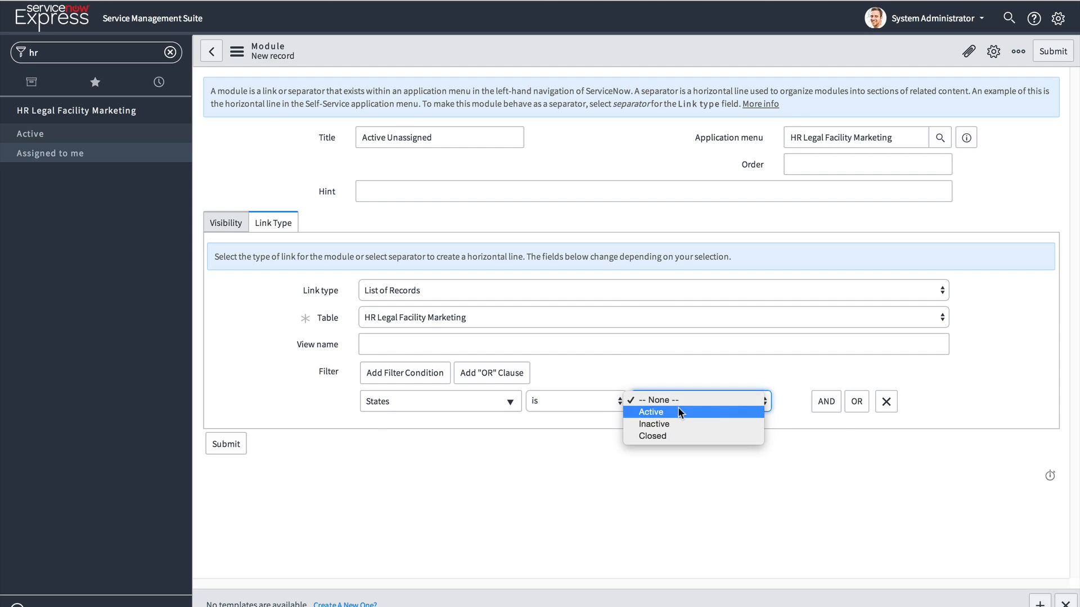
{"action": "left_click", "coordinate": [679, 412]}
{"action": "left_click", "coordinate": [826, 401]}
{"action": "left_click", "coordinate": [470, 452]}
{"action": "type", "text": "as"}
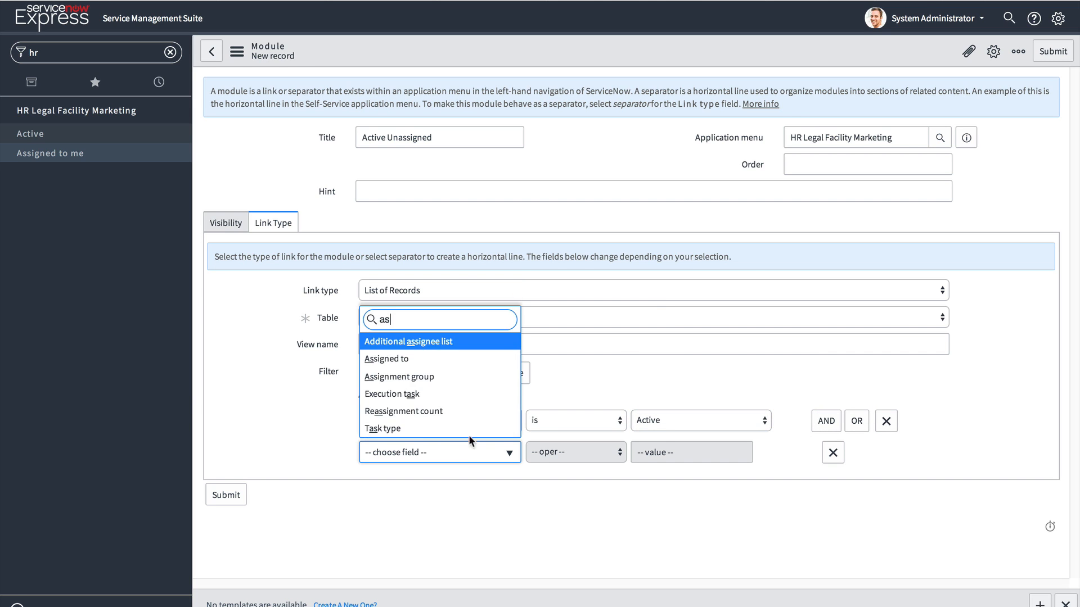
{"action": "left_click", "coordinate": [436, 360]}
{"action": "left_click", "coordinate": [579, 451]}
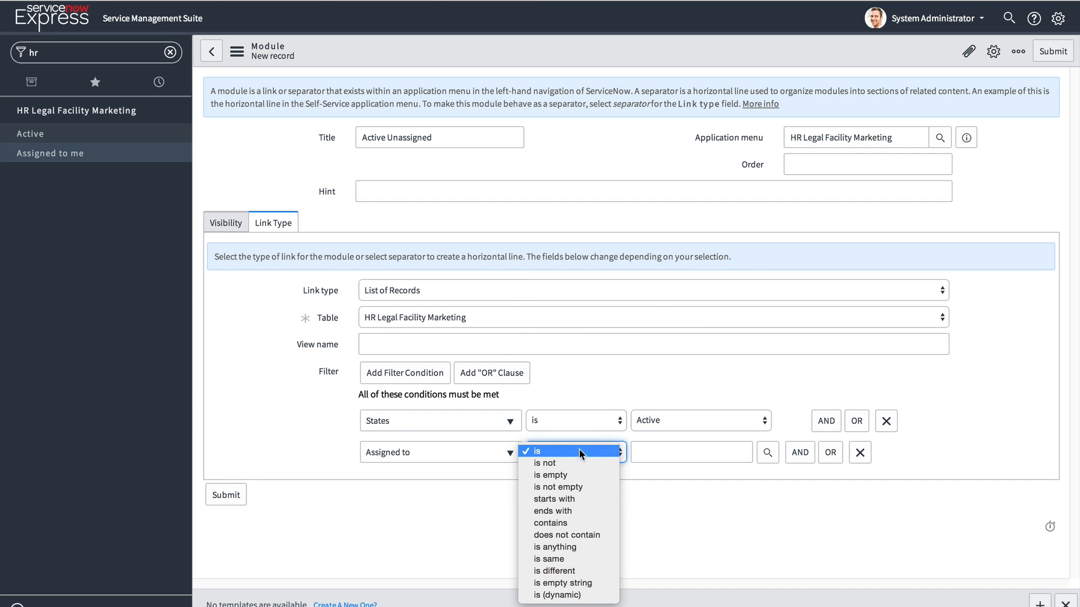
{"action": "left_click", "coordinate": [578, 477]}
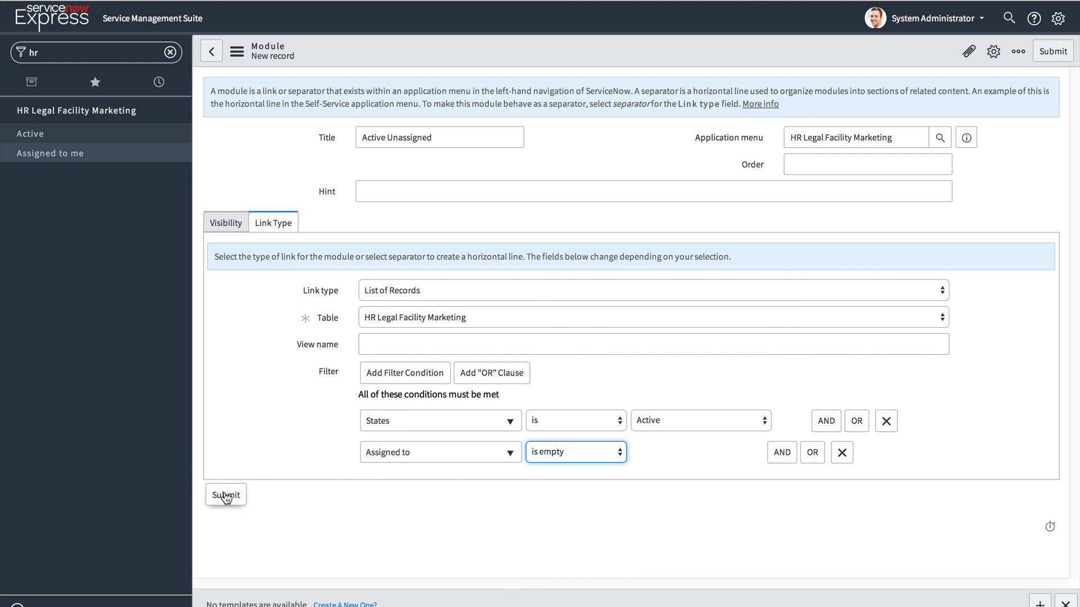
{"action": "left_click", "coordinate": [226, 496]}
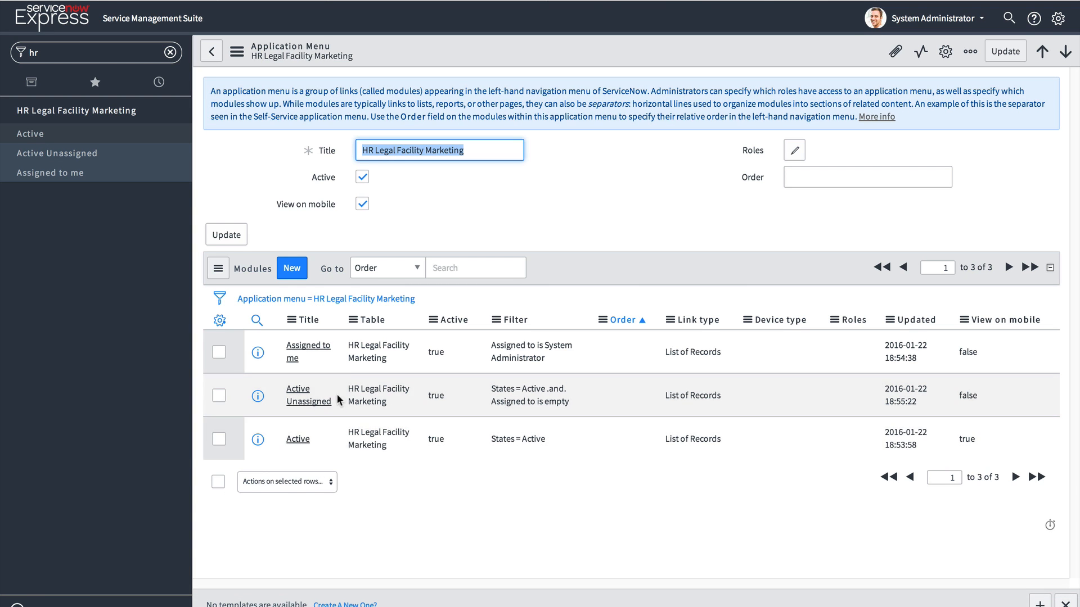
Start a further module in the application menu, untitled for now, using the HR Legal Facility Marketing table.
{"action": "left_click", "coordinate": [292, 268]}
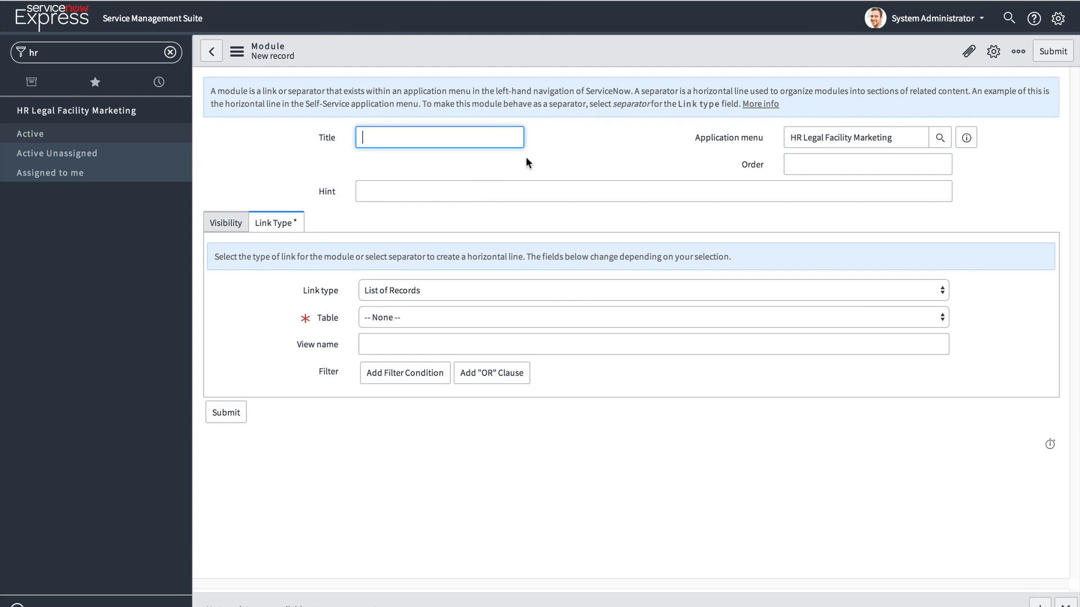
{"action": "left_click", "coordinate": [396, 313]}
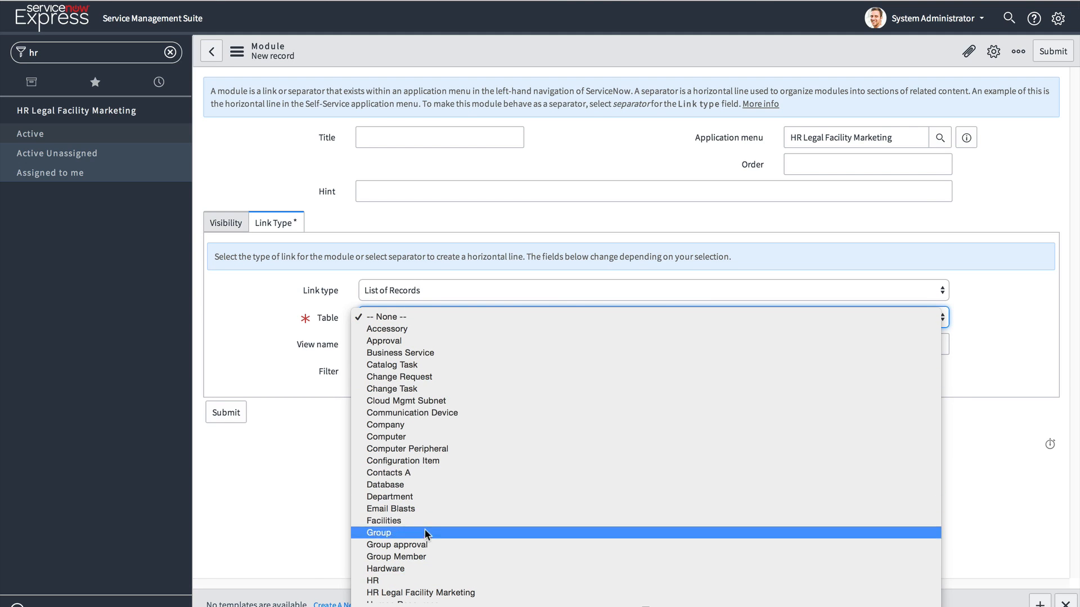
{"action": "left_click", "coordinate": [431, 593]}
Filter the new module to records whose States is one of Inactive and Closed.
{"action": "left_click", "coordinate": [427, 374]}
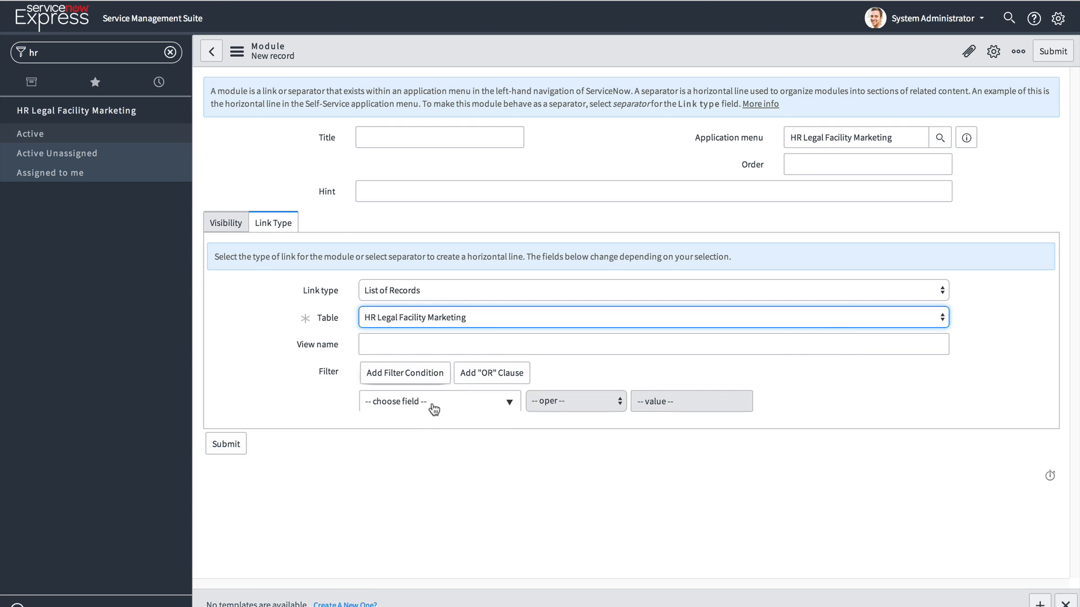
{"action": "left_click", "coordinate": [434, 403]}
{"action": "type", "text": "st"}
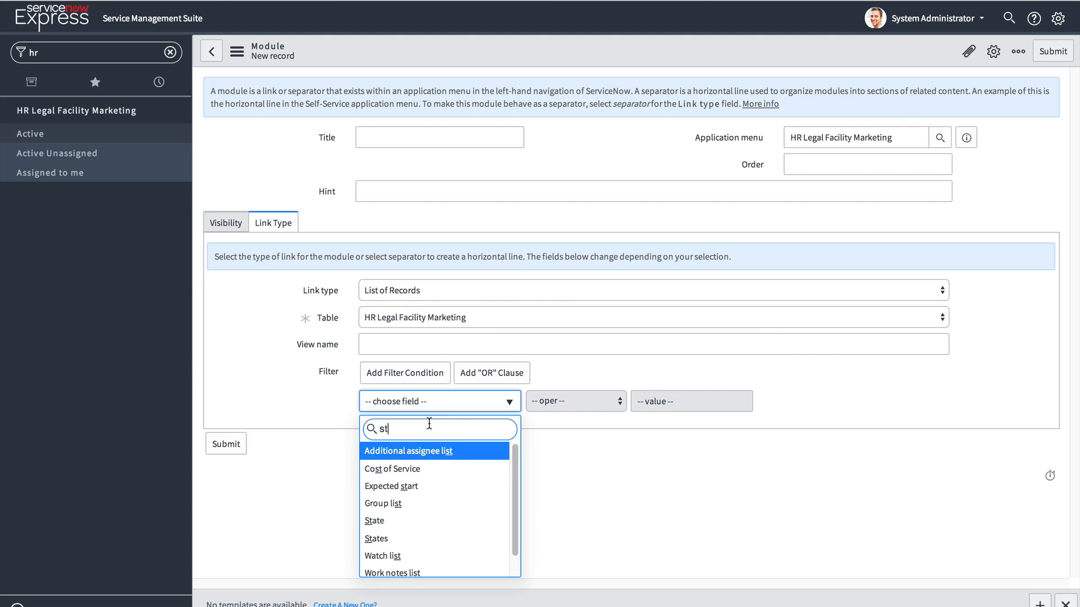
{"action": "left_click", "coordinate": [394, 538]}
{"action": "left_click", "coordinate": [560, 403]}
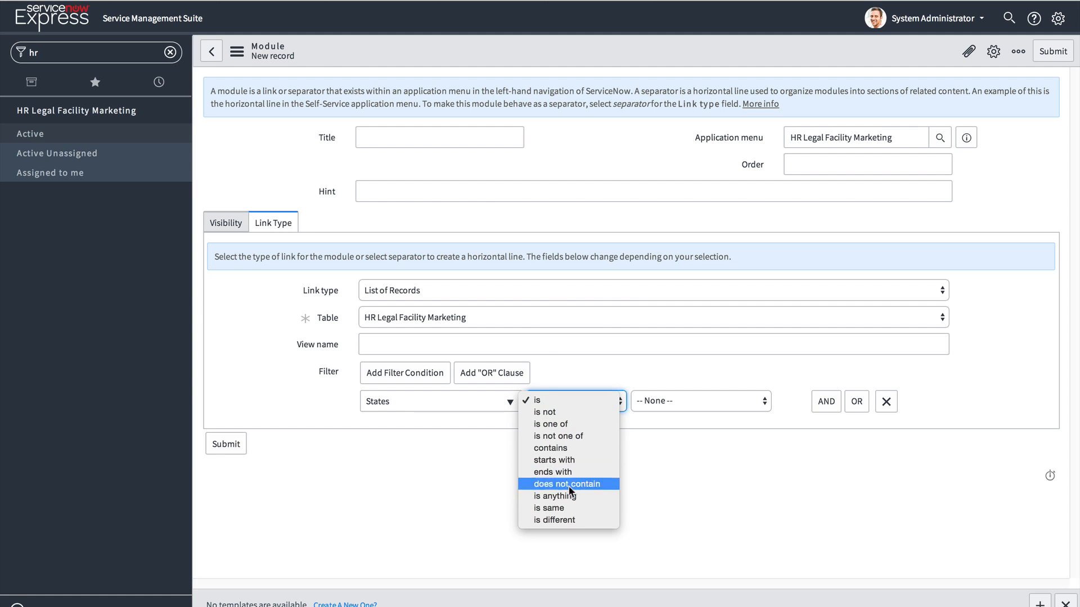
{"action": "left_click", "coordinate": [590, 423]}
{"action": "left_click_drag", "start_coordinate": [675, 412], "coordinate": [676, 423]}
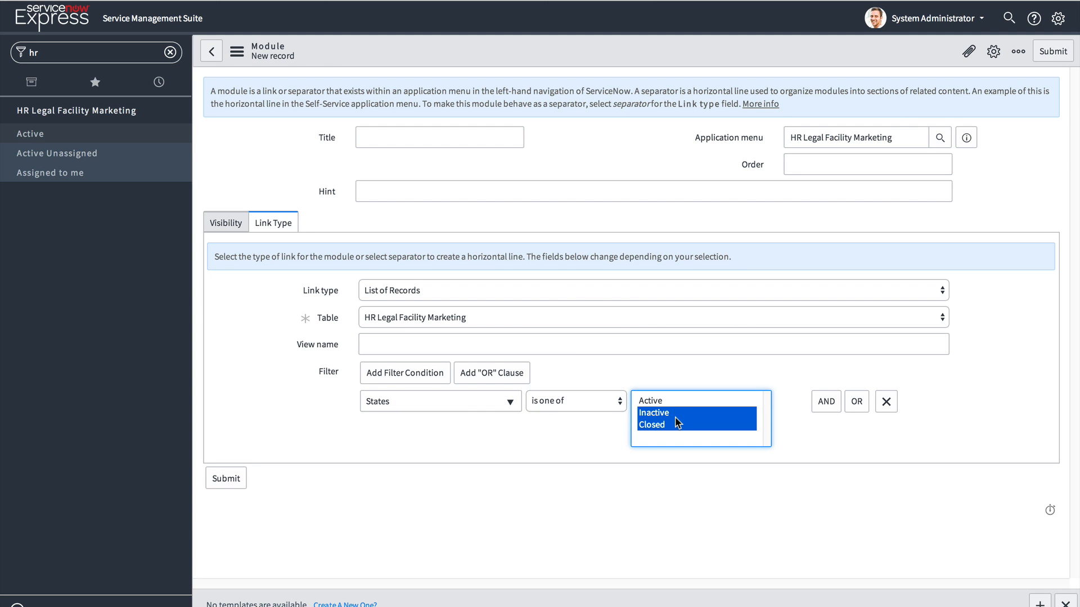
Submit the untitled module and title it Inactive/Closed directly in the Modules list.
{"action": "left_click", "coordinate": [234, 480]}
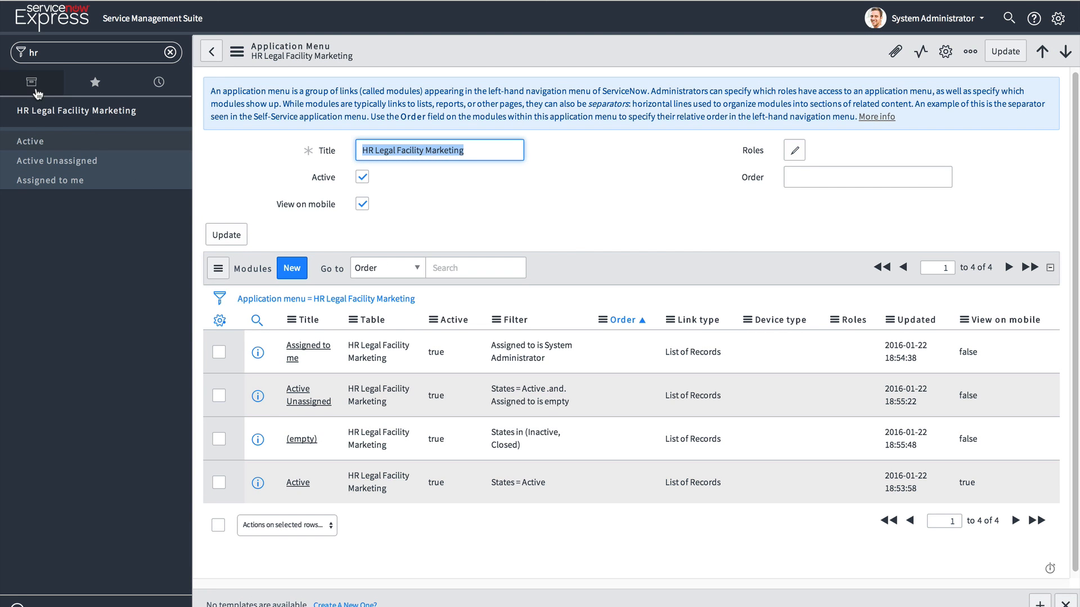
{"action": "double_click", "coordinate": [325, 442]}
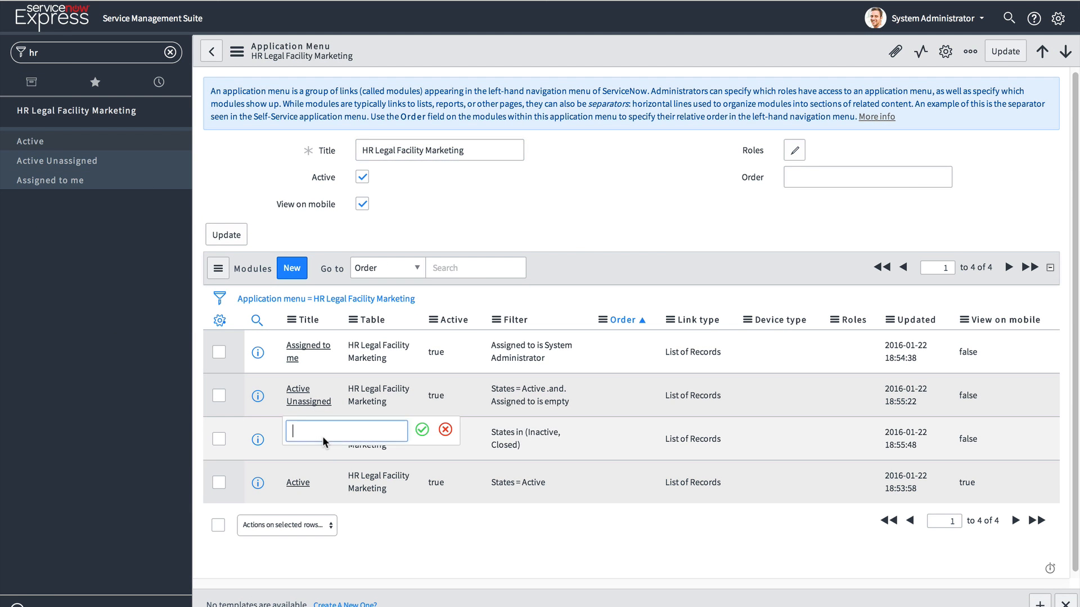
{"action": "type", "text": "Inactive/Closed"}
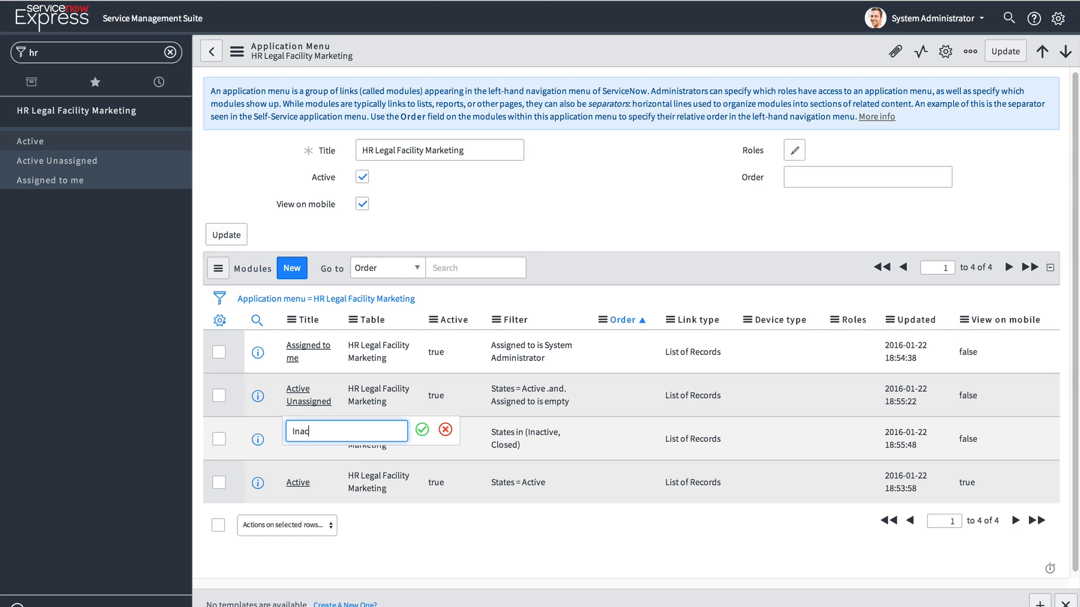
{"action": "left_click", "coordinate": [422, 430]}
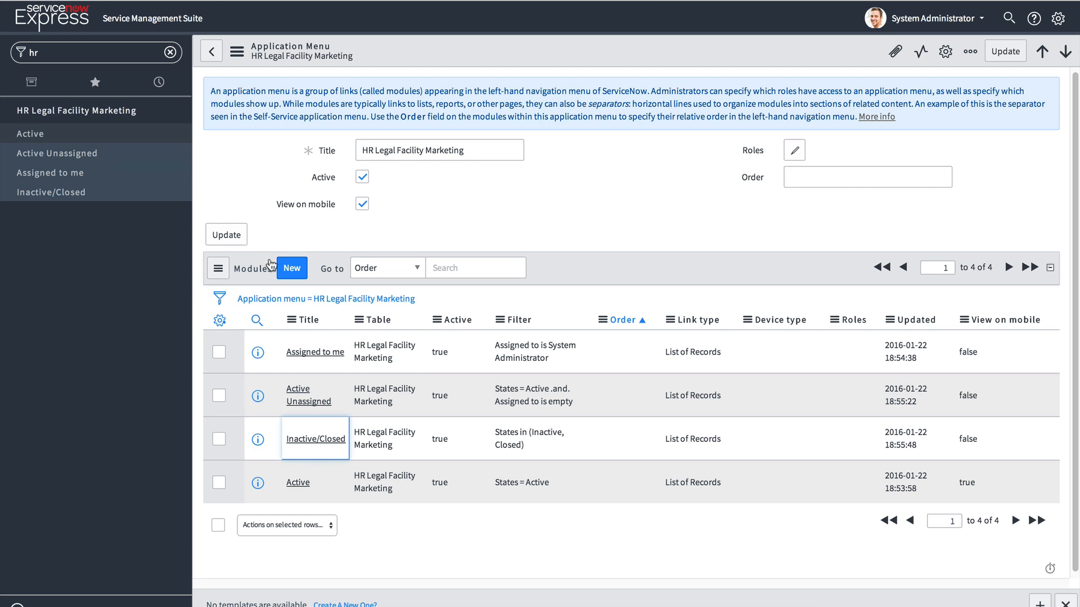
Add a module titled New with link type New Record on the HR Legal Facility Marketing table, and submit it.
{"action": "left_click", "coordinate": [290, 269]}
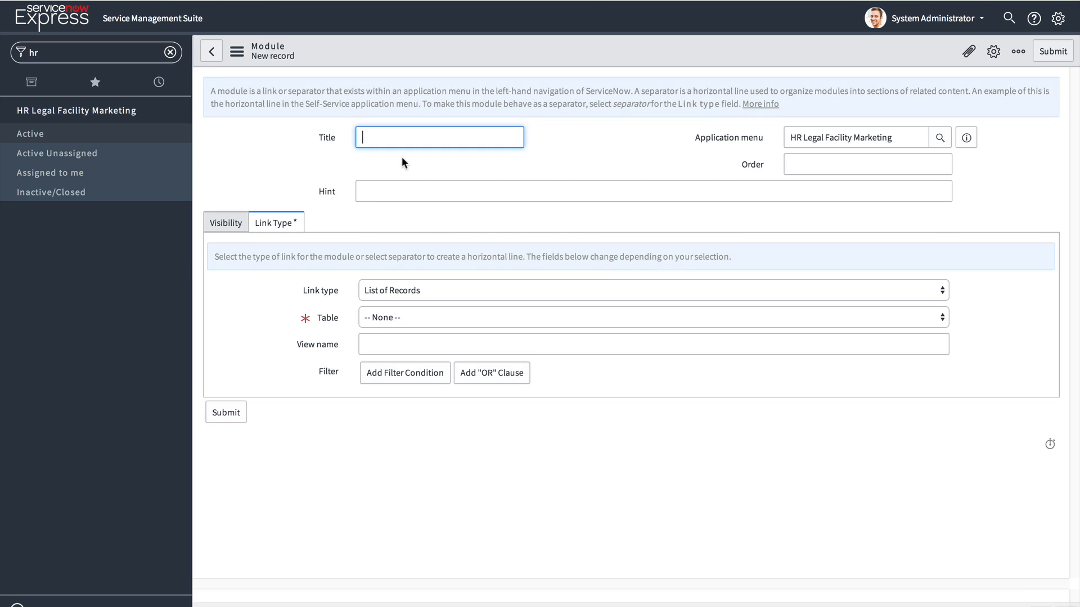
{"action": "type", "text": "New"}
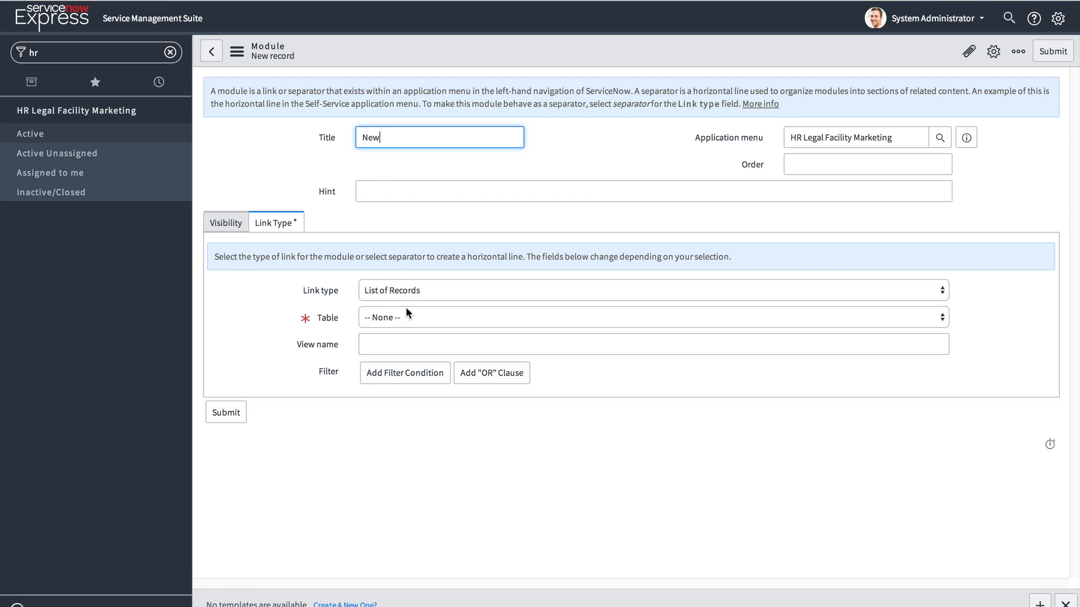
{"action": "left_click", "coordinate": [408, 292]}
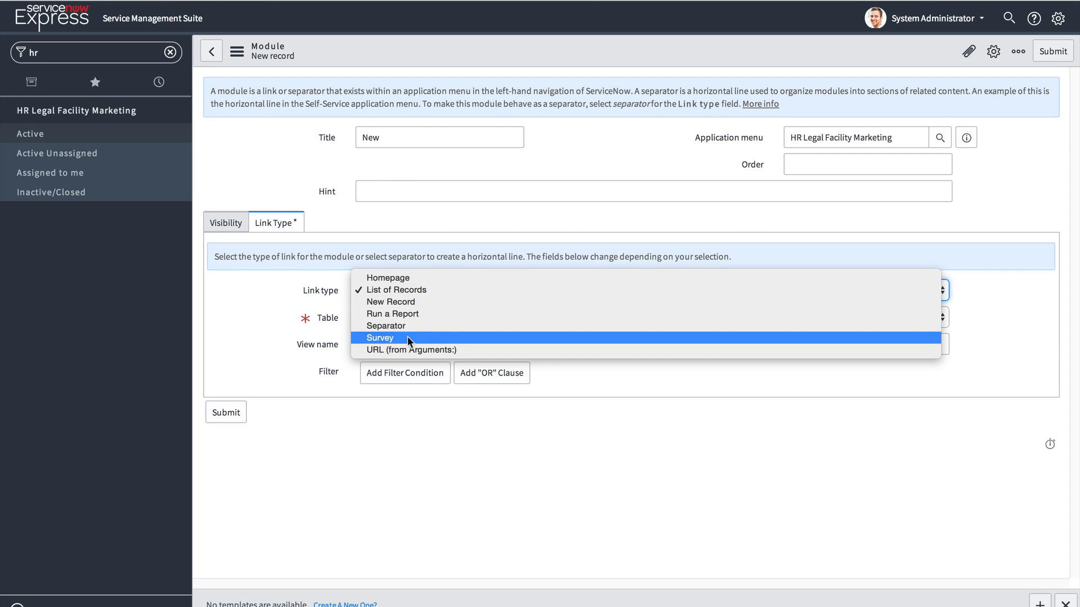
{"action": "left_click", "coordinate": [434, 301]}
{"action": "left_click", "coordinate": [407, 317]}
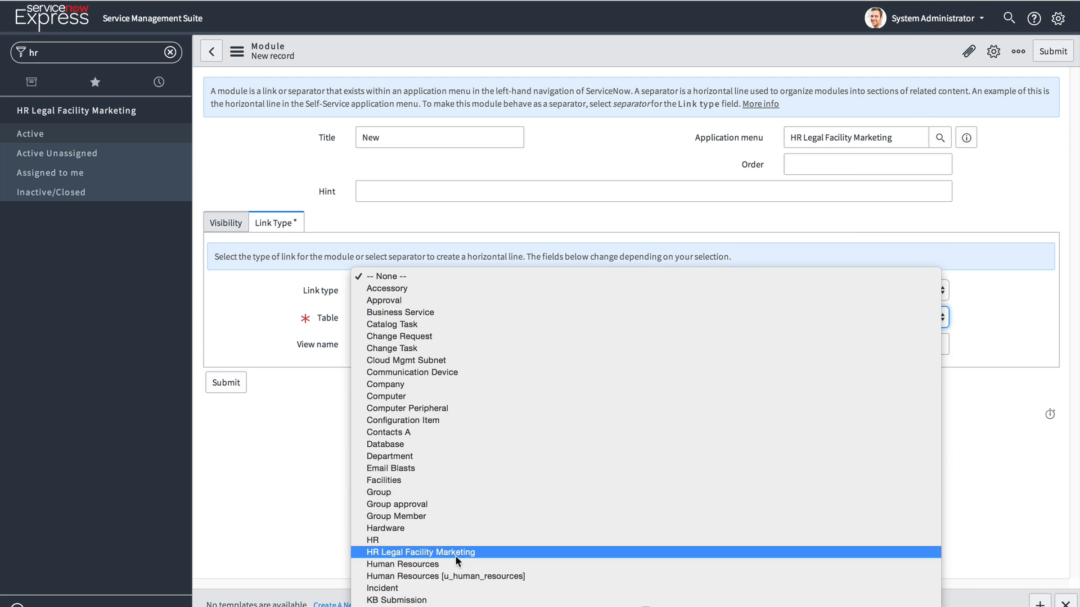
{"action": "left_click", "coordinate": [455, 555]}
{"action": "left_click", "coordinate": [244, 381]}
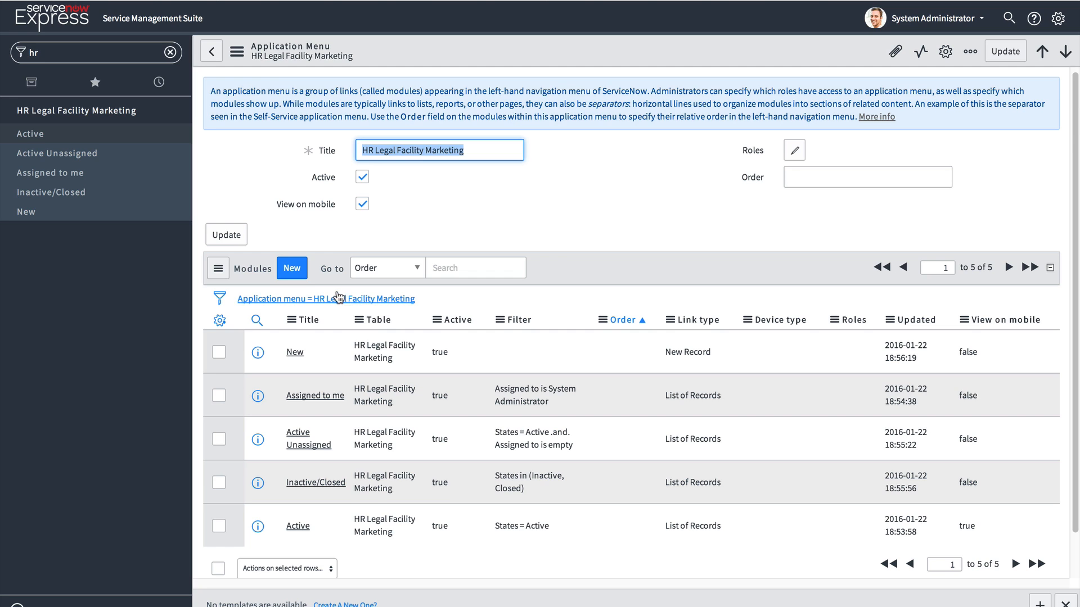
Start another module titled Overview in the application menu with Homepage as its link type.
{"action": "left_click", "coordinate": [292, 269]}
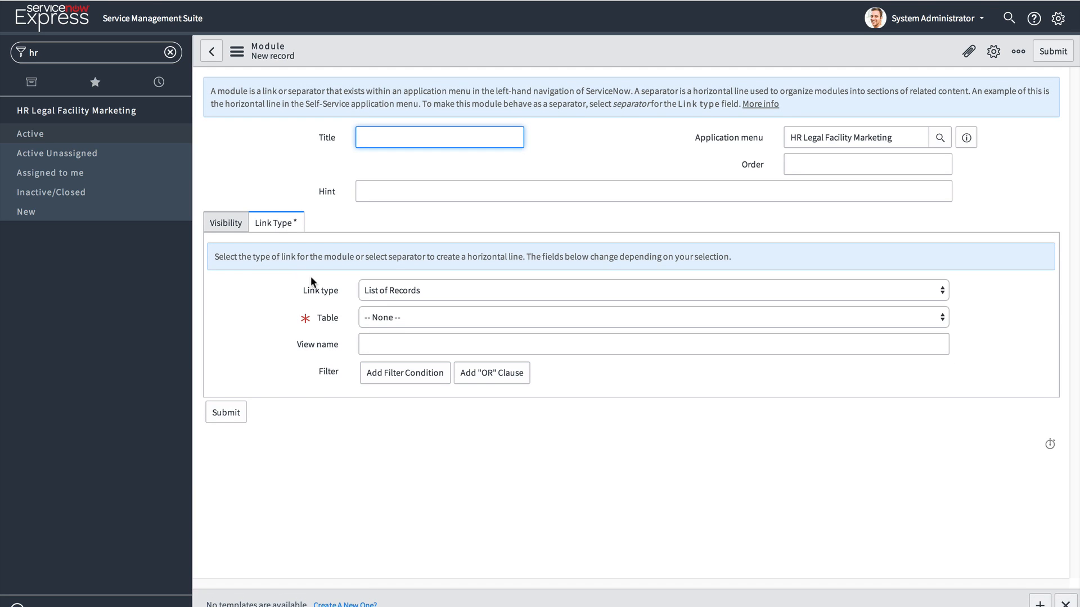
{"action": "left_click", "coordinate": [397, 310]}
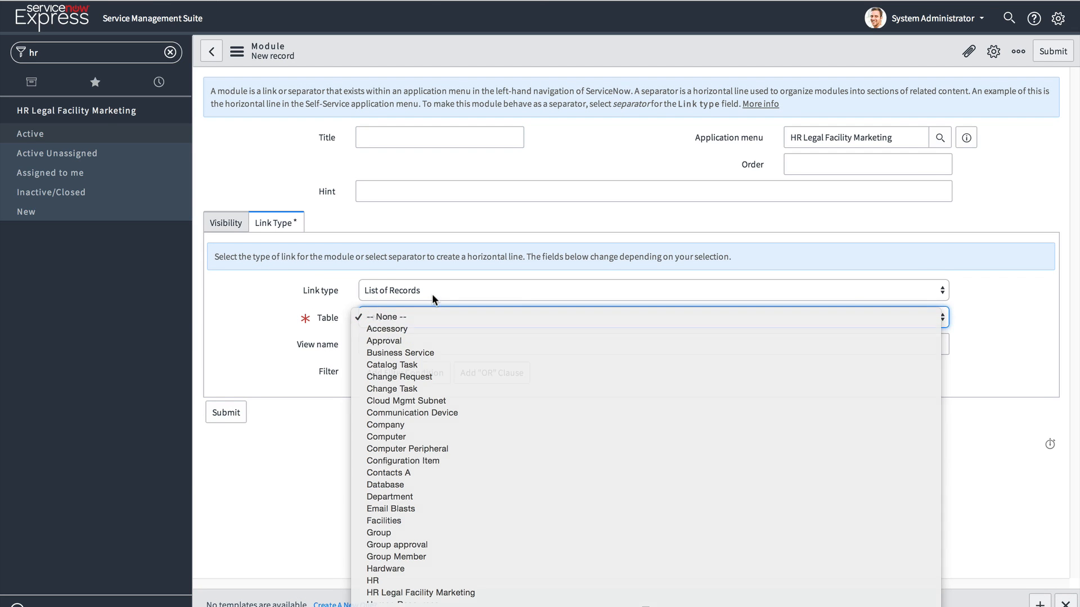
{"action": "left_click", "coordinate": [432, 293]}
{"action": "left_click", "coordinate": [432, 293]}
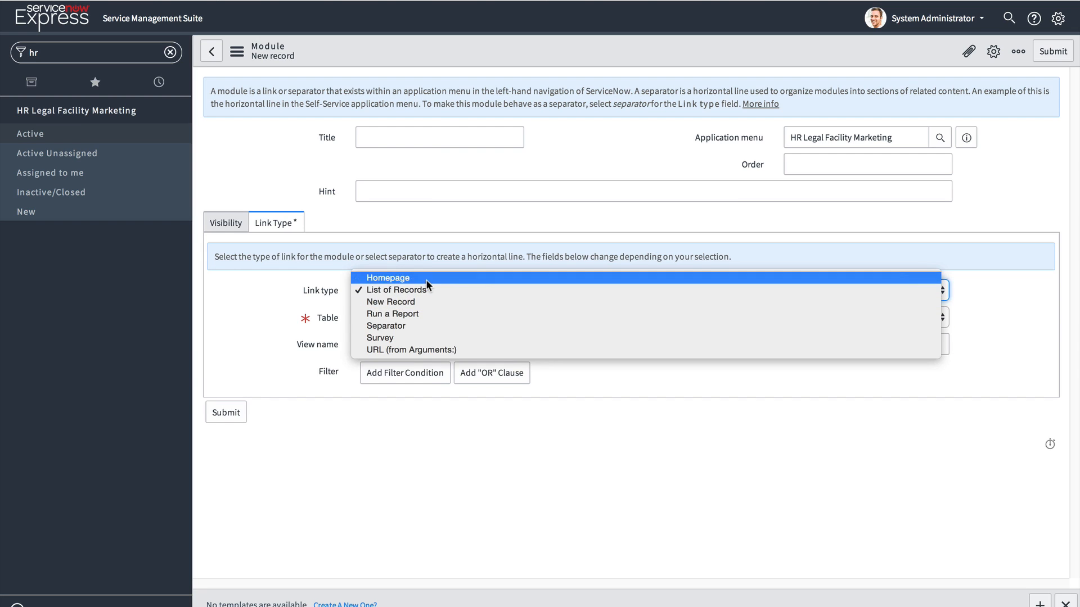
{"action": "left_click", "coordinate": [427, 278]}
{"action": "left_click", "coordinate": [430, 138]}
{"action": "type", "text": "Overview"}
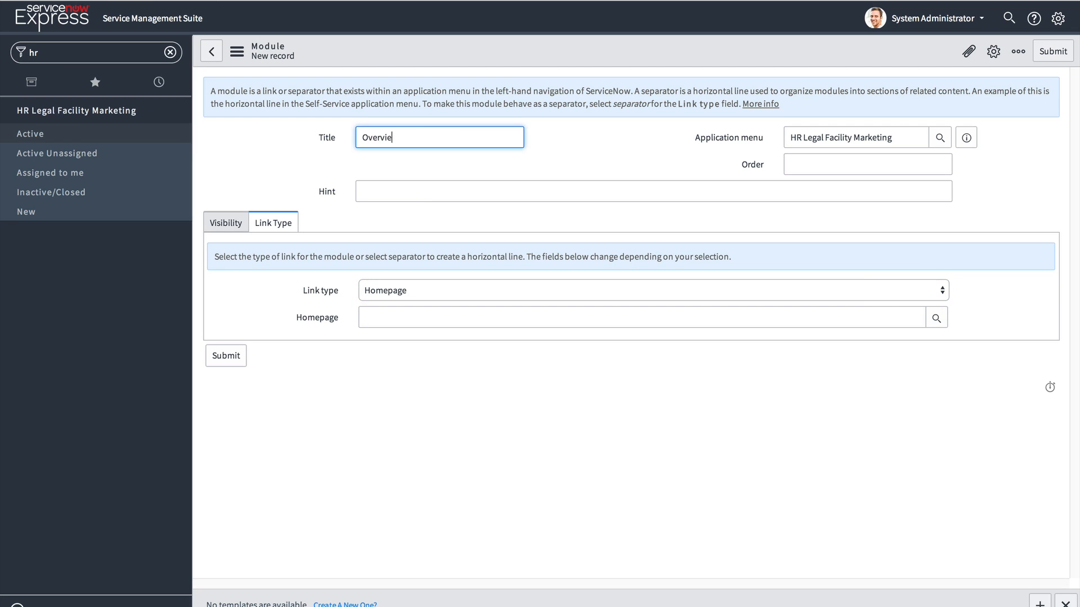
Start a new portal page for the module's homepage, titled Custom Homepage, not selectable and with the view custom.
{"action": "left_click", "coordinate": [941, 318]}
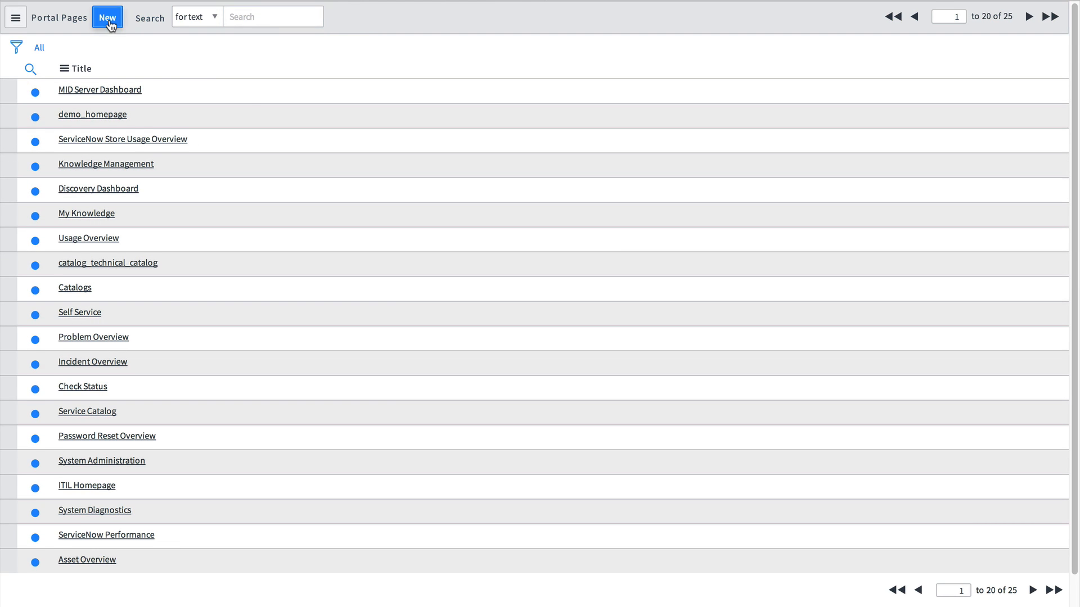
{"action": "left_click", "coordinate": [108, 17]}
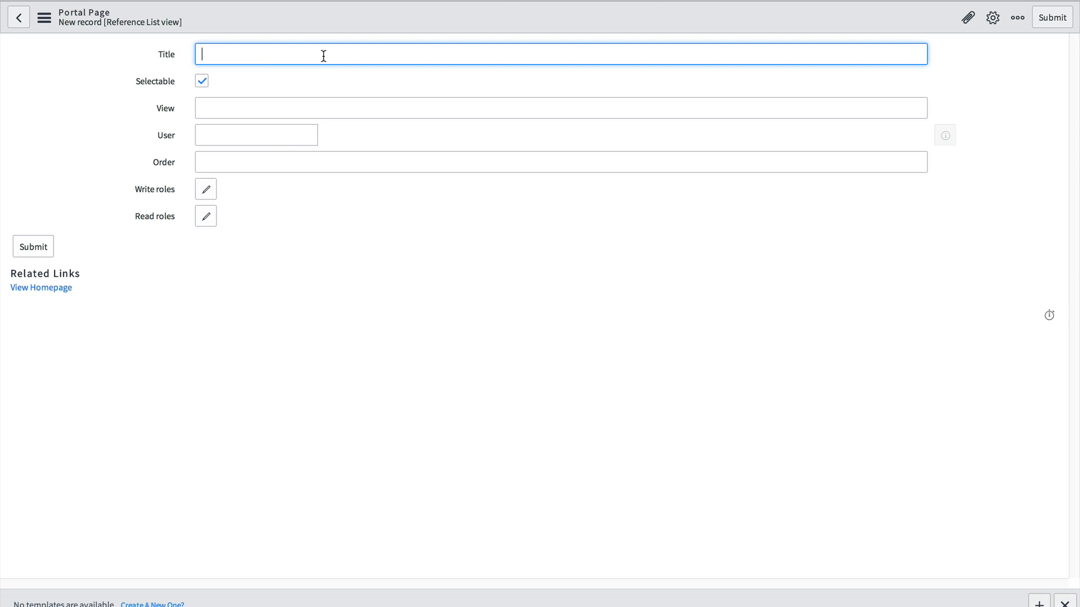
{"action": "type", "text": "Custom Homepage"}
{"action": "left_click", "coordinate": [203, 82]}
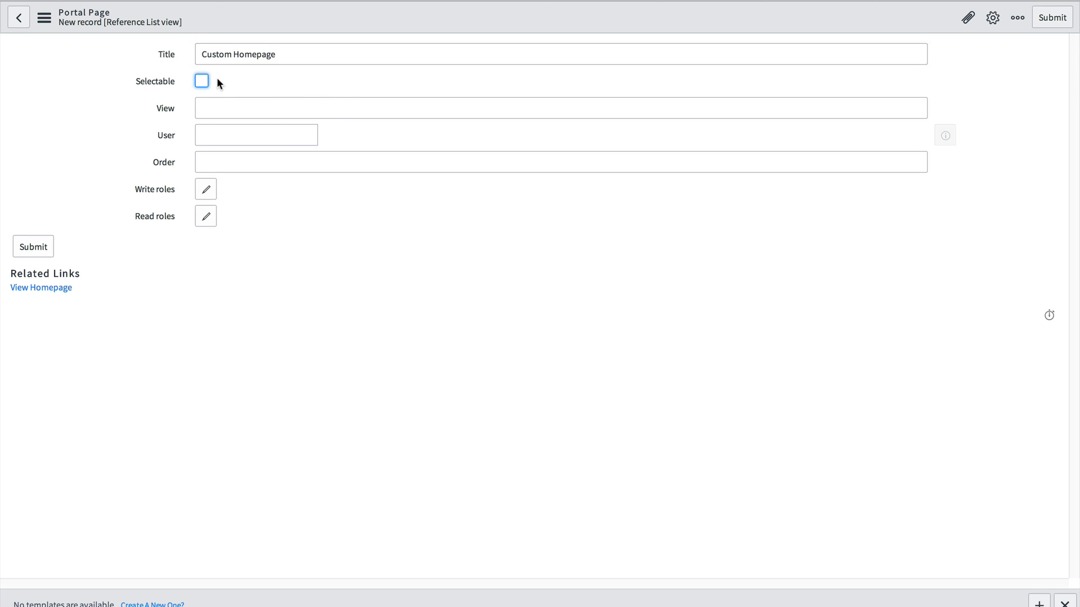
{"action": "left_click", "coordinate": [242, 99]}
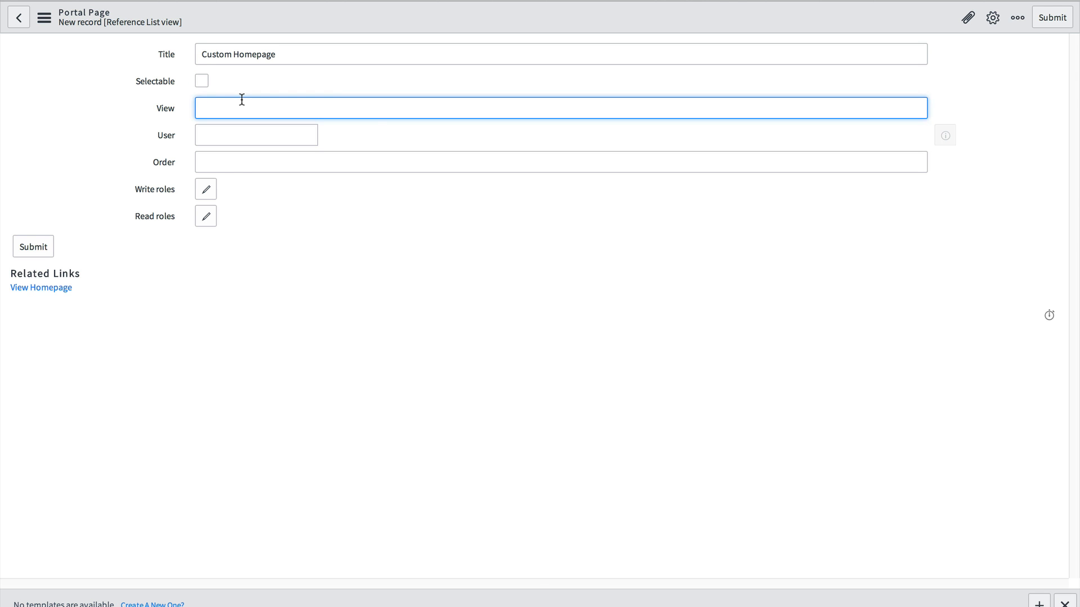
{"action": "type", "text": "custom"}
Give the portal page the write role admin and the read role itil, and submit both it and the Overview module.
{"action": "left_click", "coordinate": [205, 188]}
{"action": "double_click", "coordinate": [394, 92]}
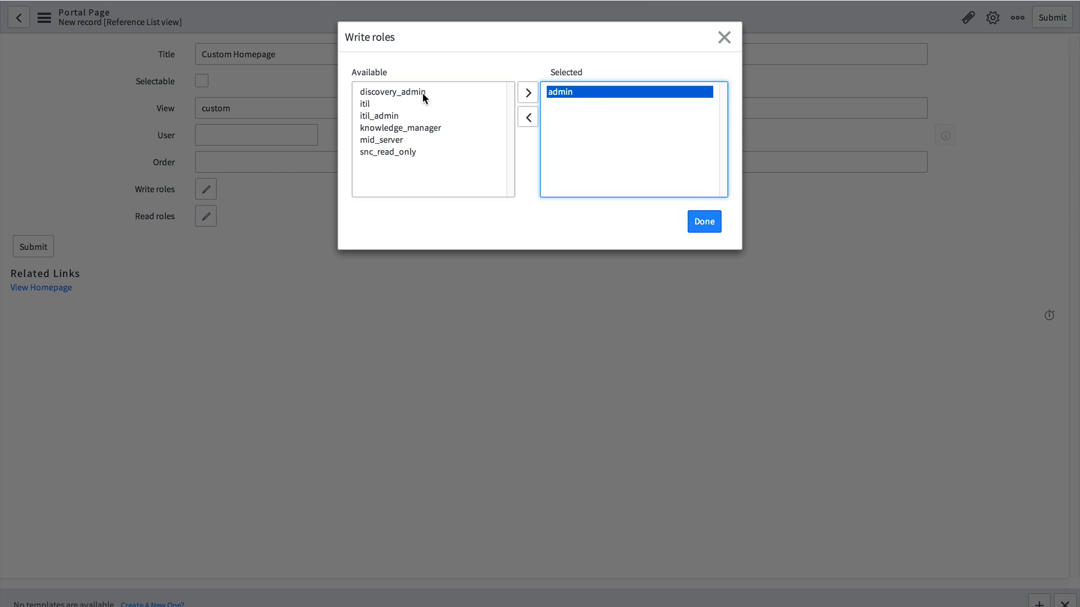
{"action": "left_click", "coordinate": [698, 221]}
{"action": "left_click", "coordinate": [204, 218]}
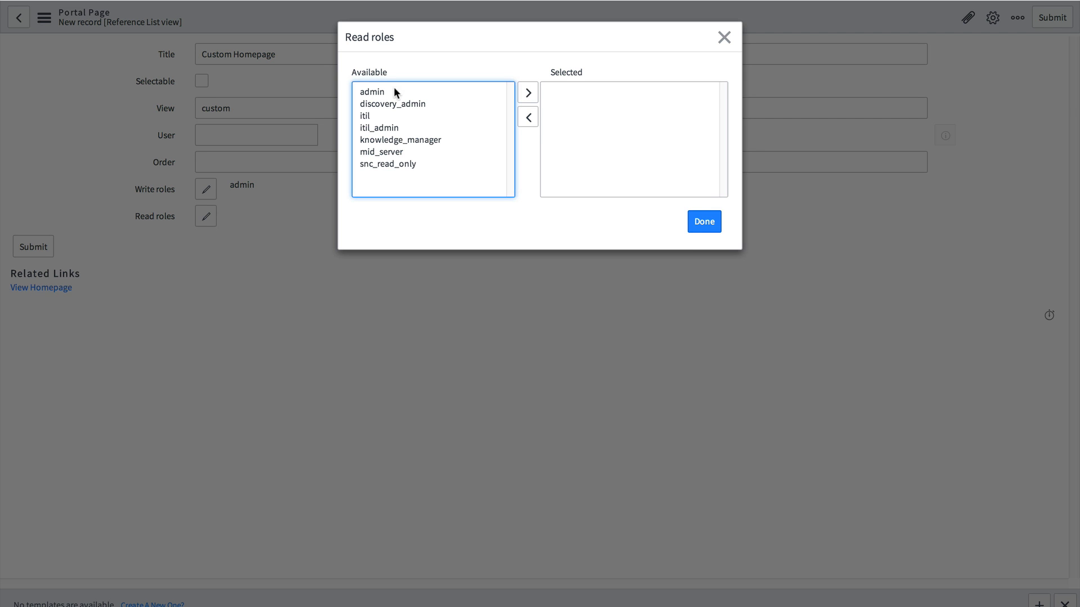
{"action": "double_click", "coordinate": [372, 116]}
{"action": "left_click", "coordinate": [713, 224]}
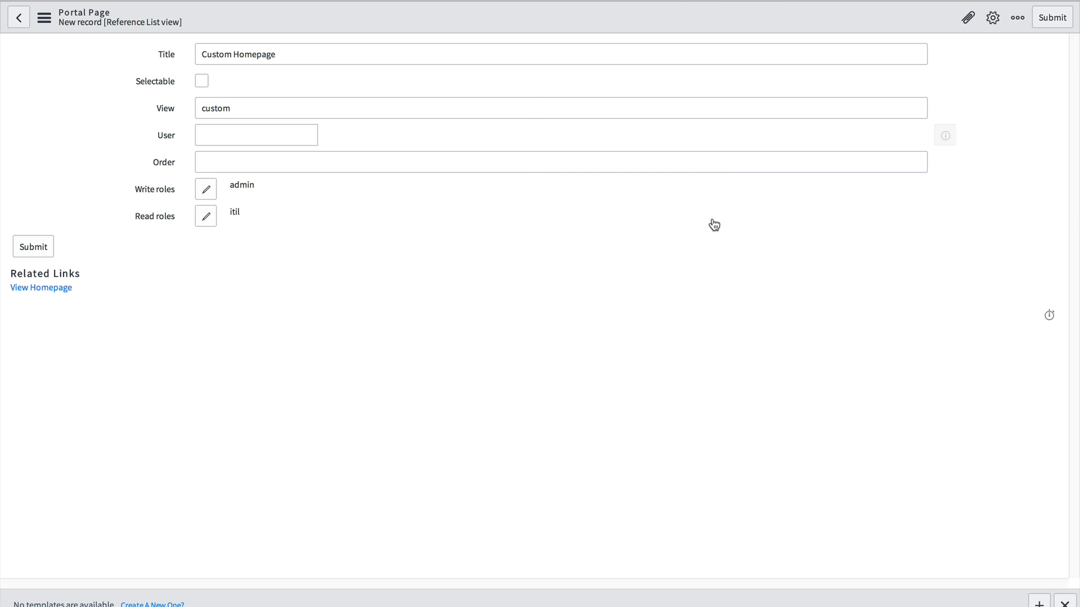
{"action": "left_click", "coordinate": [34, 247]}
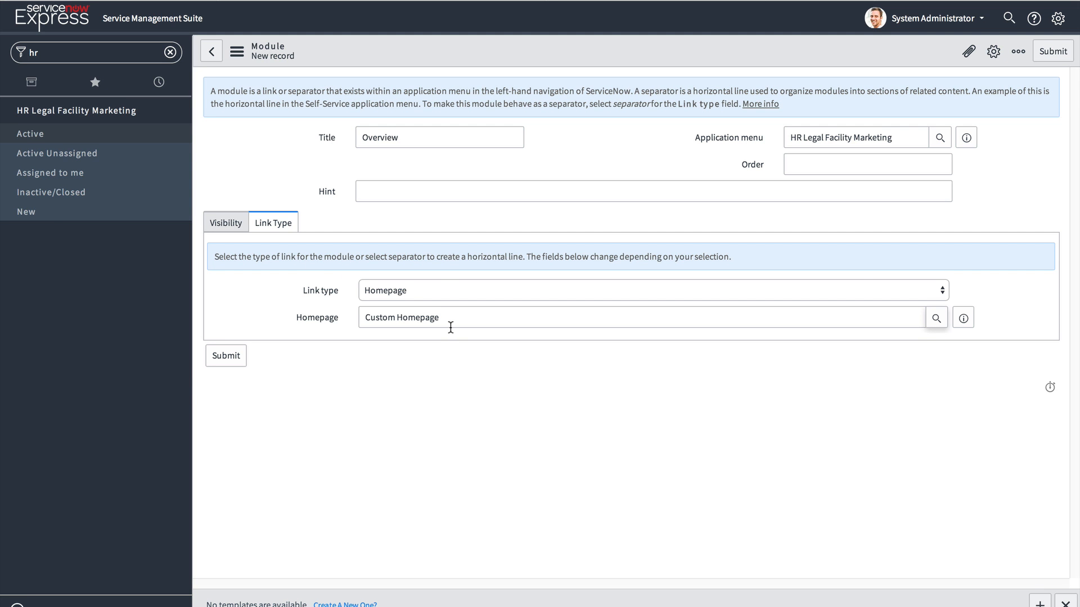
{"action": "left_click", "coordinate": [242, 358]}
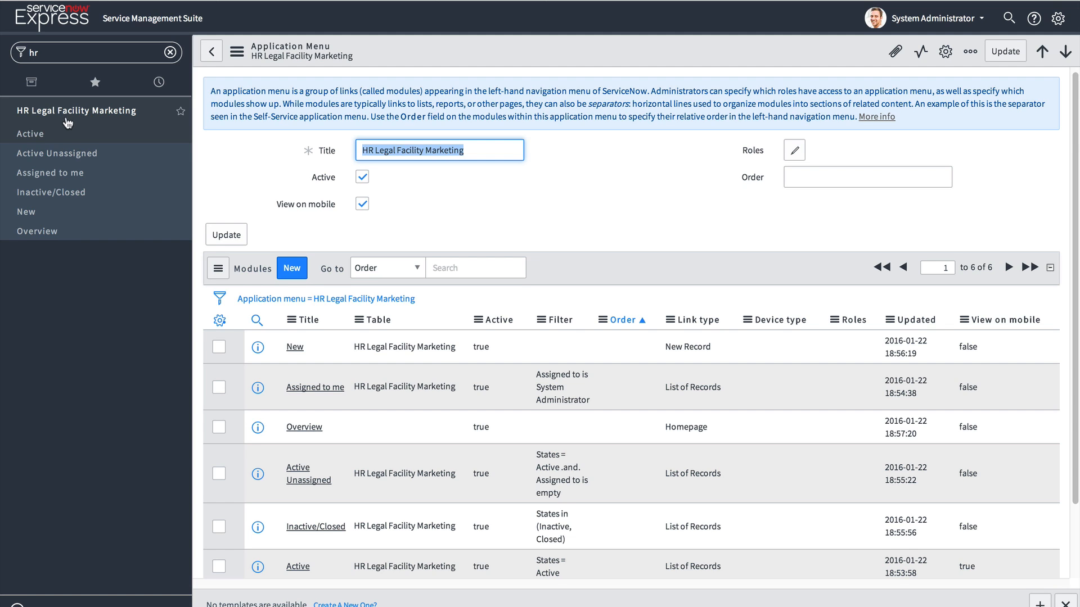
Check the application's Assigned to me, Inactive/Closed, Active Unassigned, New and Overview modules by opening each one.
{"action": "left_click", "coordinate": [110, 174]}
{"action": "left_click", "coordinate": [72, 195]}
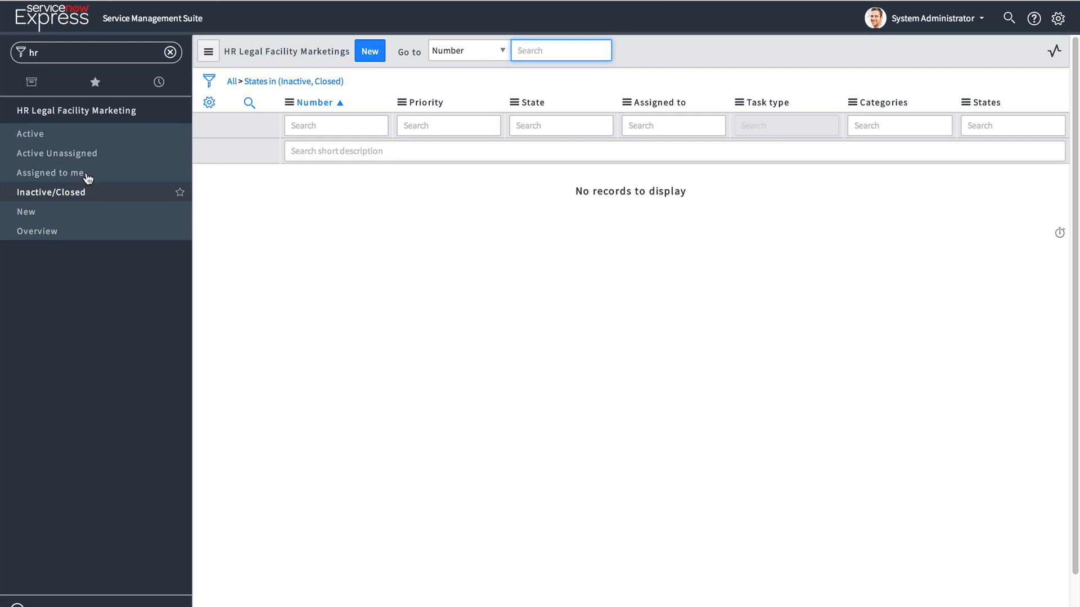
{"action": "left_click", "coordinate": [97, 161]}
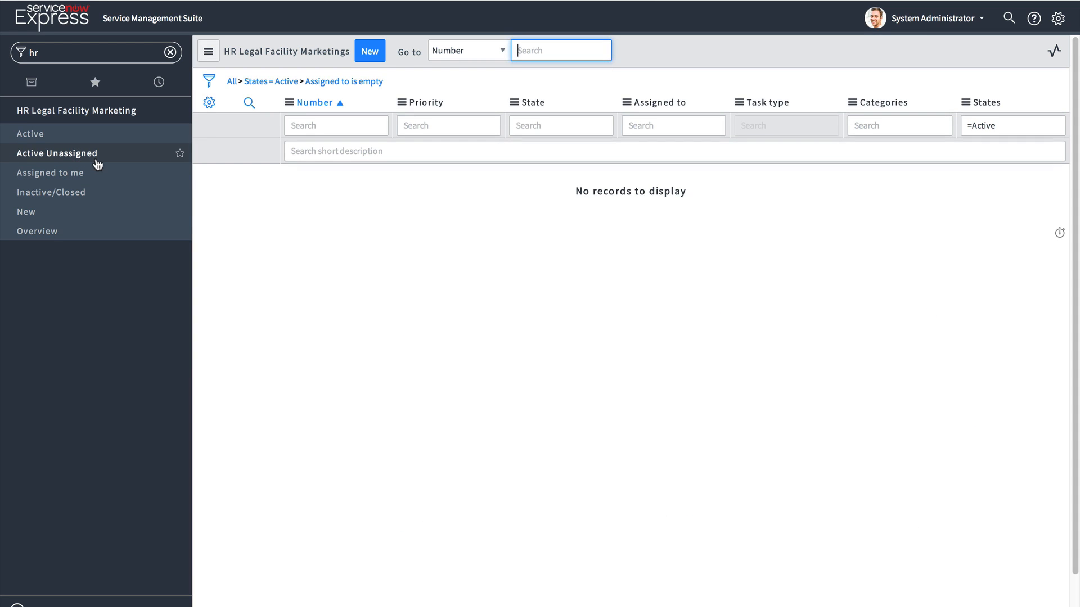
{"action": "left_click", "coordinate": [70, 217]}
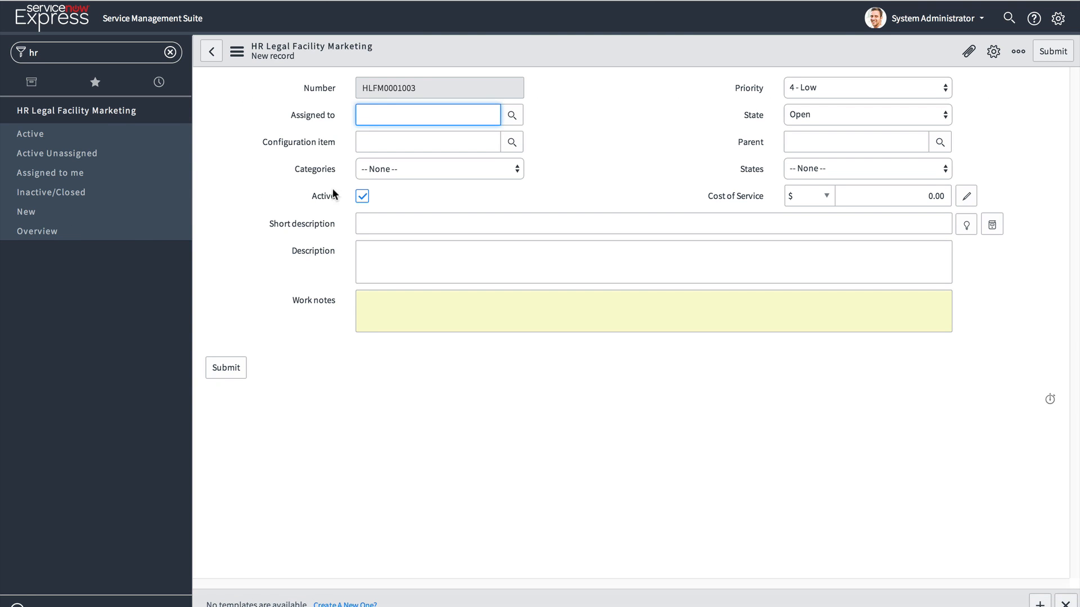
{"action": "left_click", "coordinate": [111, 232]}
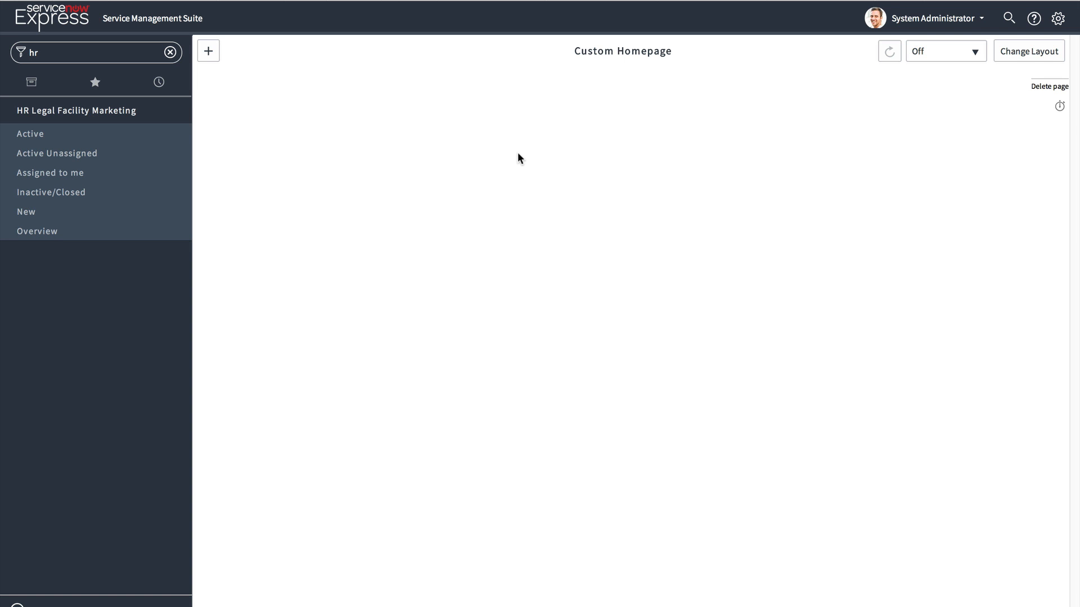
Search the application navigator for "not" and open the email Notifications list under System Policy.
{"action": "left_click", "coordinate": [78, 59]}
{"action": "type", "text": "not"}
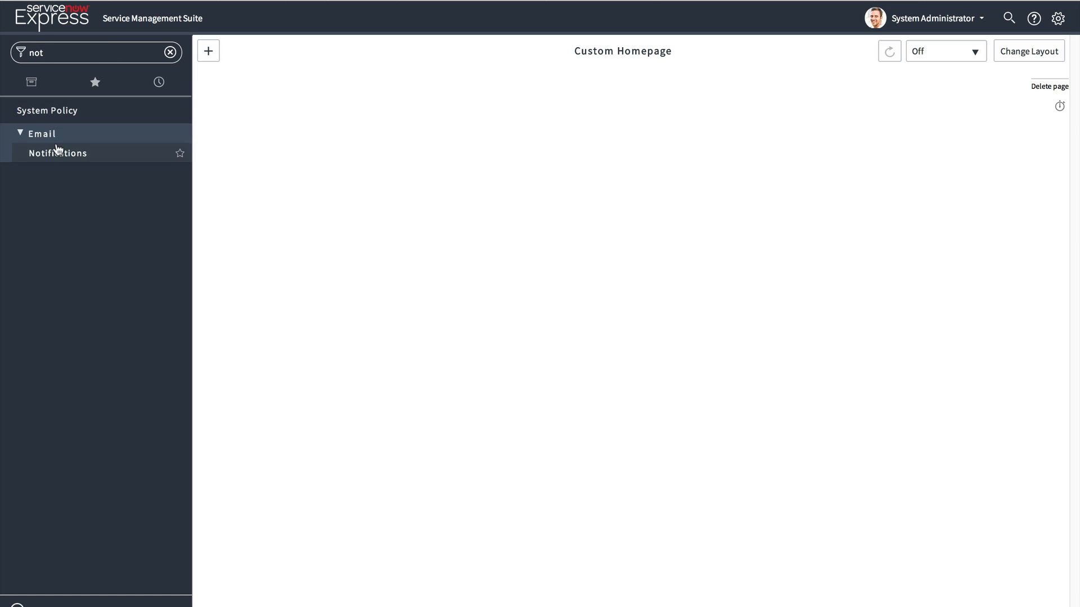
{"action": "left_click", "coordinate": [57, 152]}
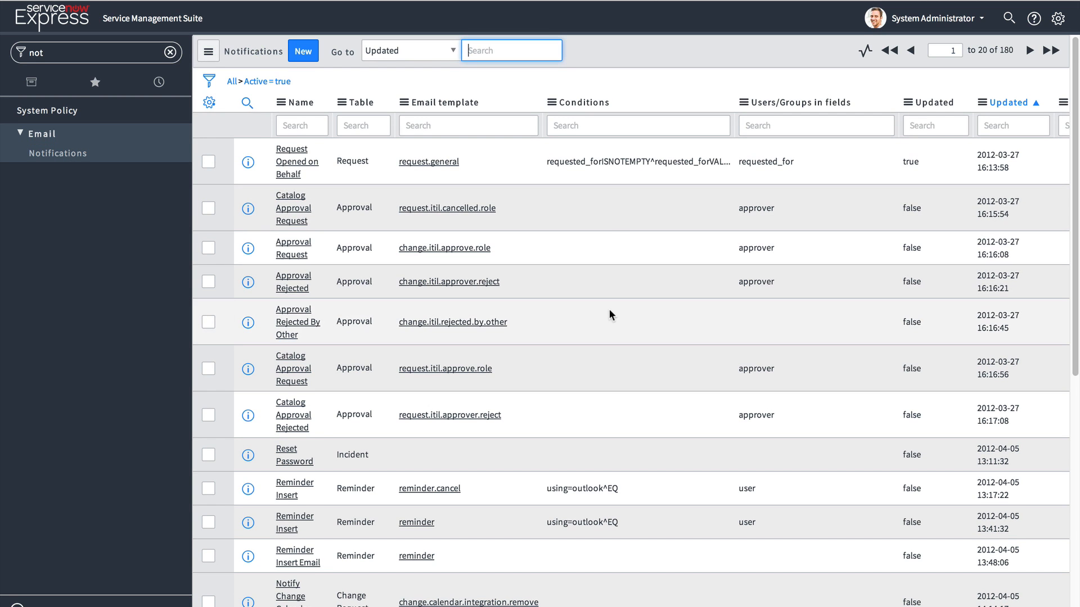
Filter the notifications by Table using *task and look through the matching entries.
{"action": "left_click", "coordinate": [340, 126]}
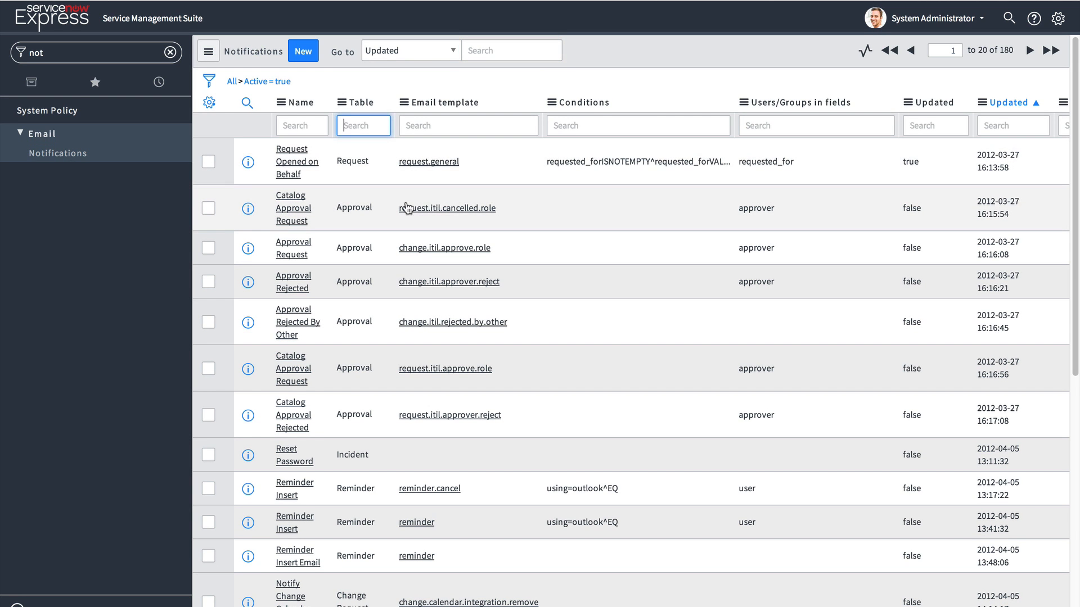
{"action": "type", "text": "*task"}
{"action": "key", "text": "Return"}
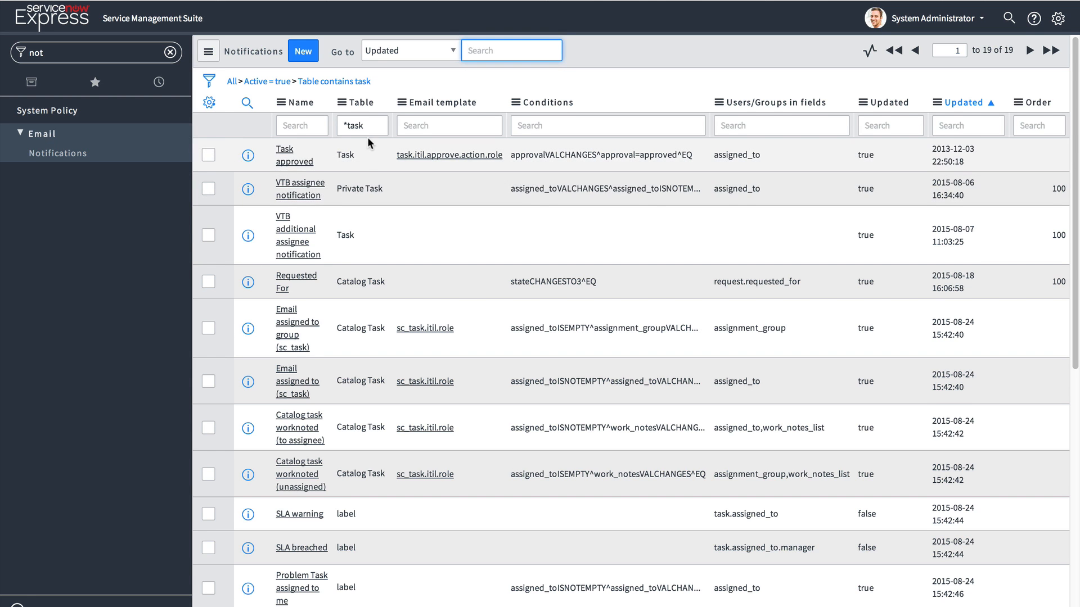
{"action": "scroll", "coordinate": [368, 155], "scroll_direction": "down", "scroll_amount": 8}
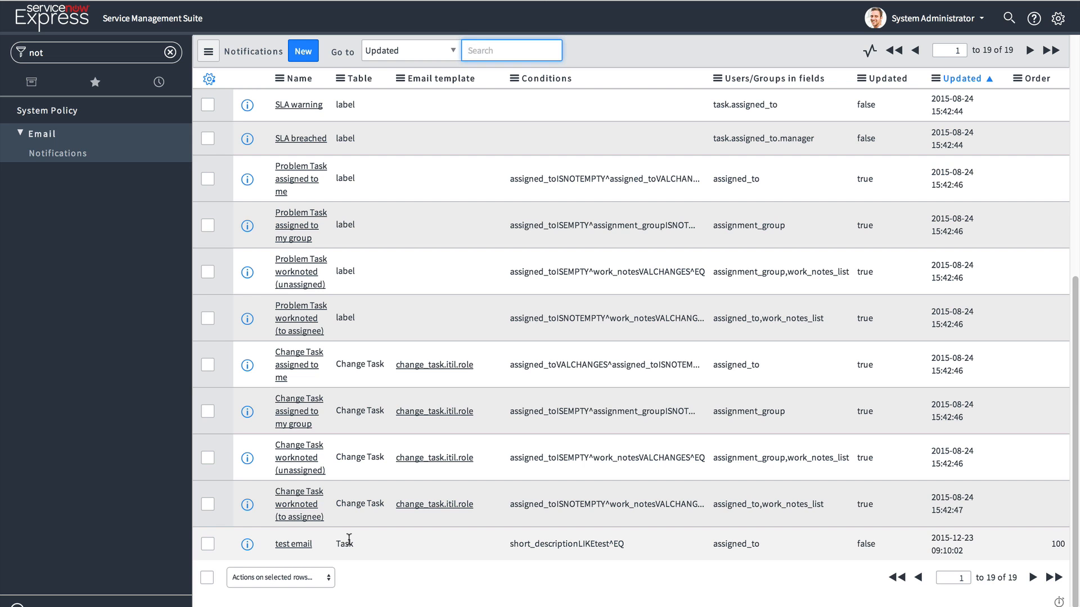
{"action": "scroll", "coordinate": [325, 336], "scroll_direction": "up", "scroll_amount": 8}
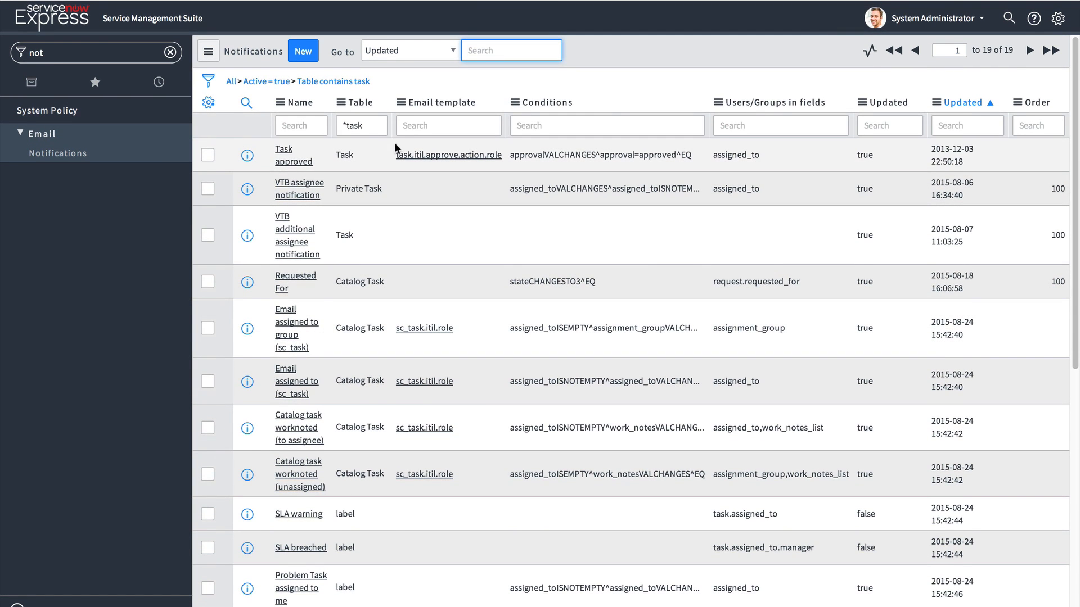
Change the Table filter to *incident and open the Incident Opened & Unassigned notification.
{"action": "double_click", "coordinate": [349, 125]}
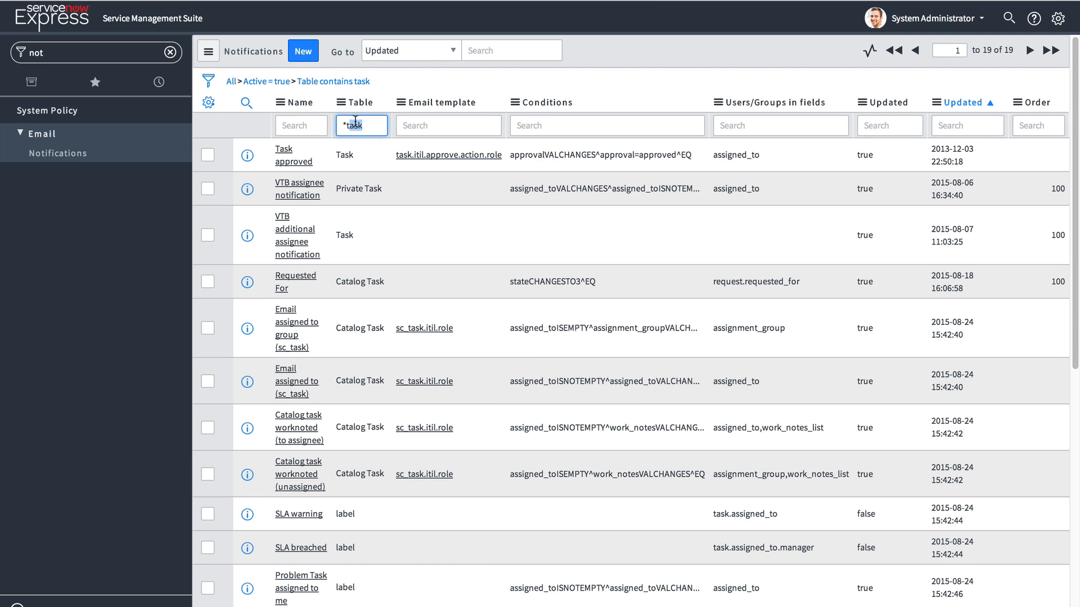
{"action": "key", "text": "BackSpace"}
{"action": "type", "text": "incident"}
{"action": "key", "text": "Return"}
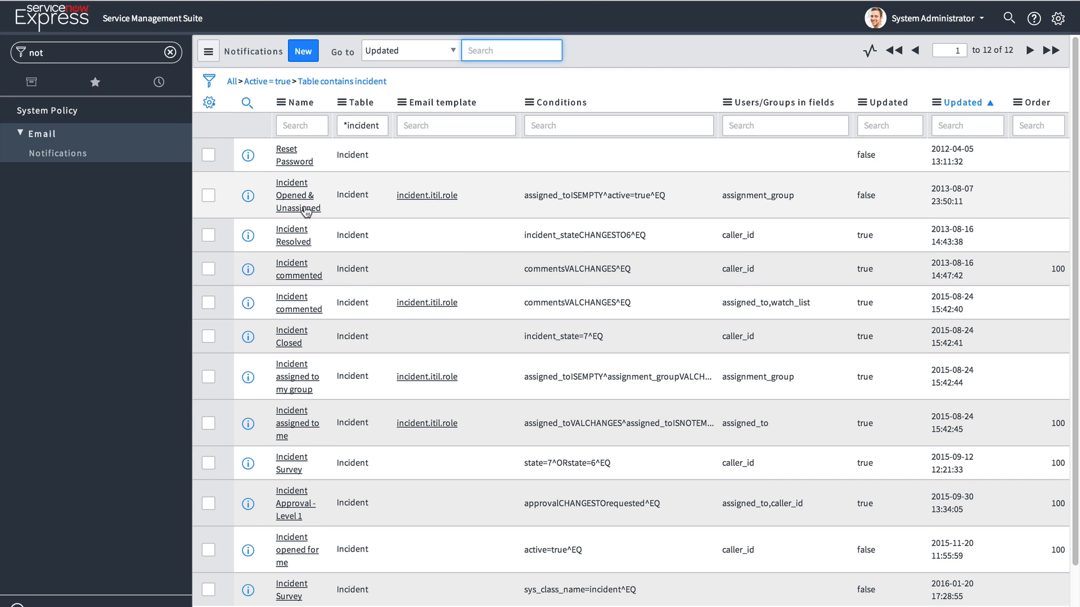
{"action": "left_click", "coordinate": [248, 197]}
{"action": "left_click", "coordinate": [251, 197]}
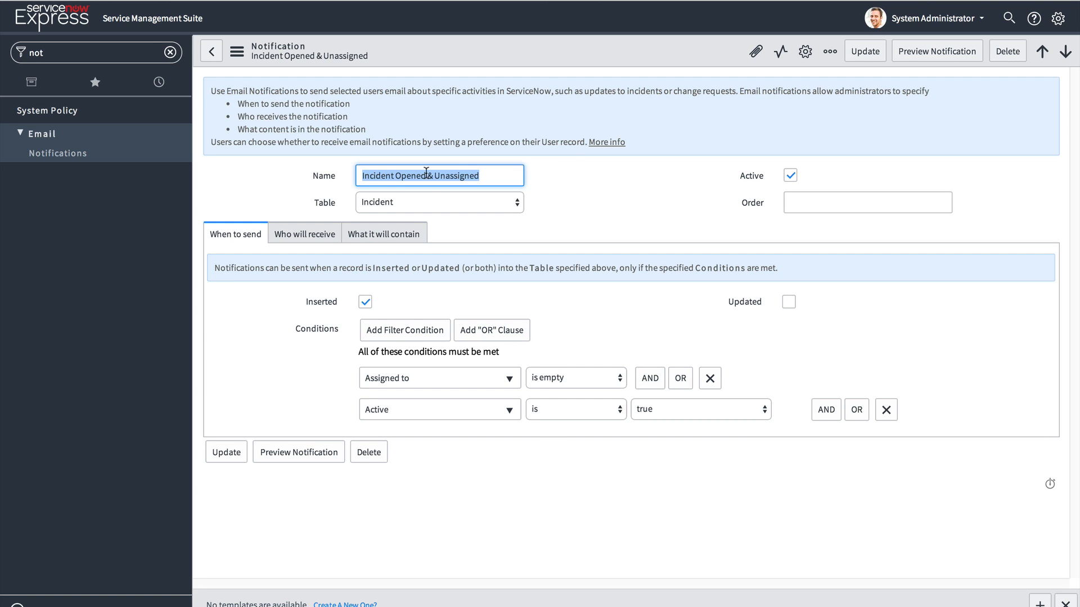
Set the notification's table to HR Legal Facility Marketing and check what the message contains.
{"action": "left_click", "coordinate": [418, 200]}
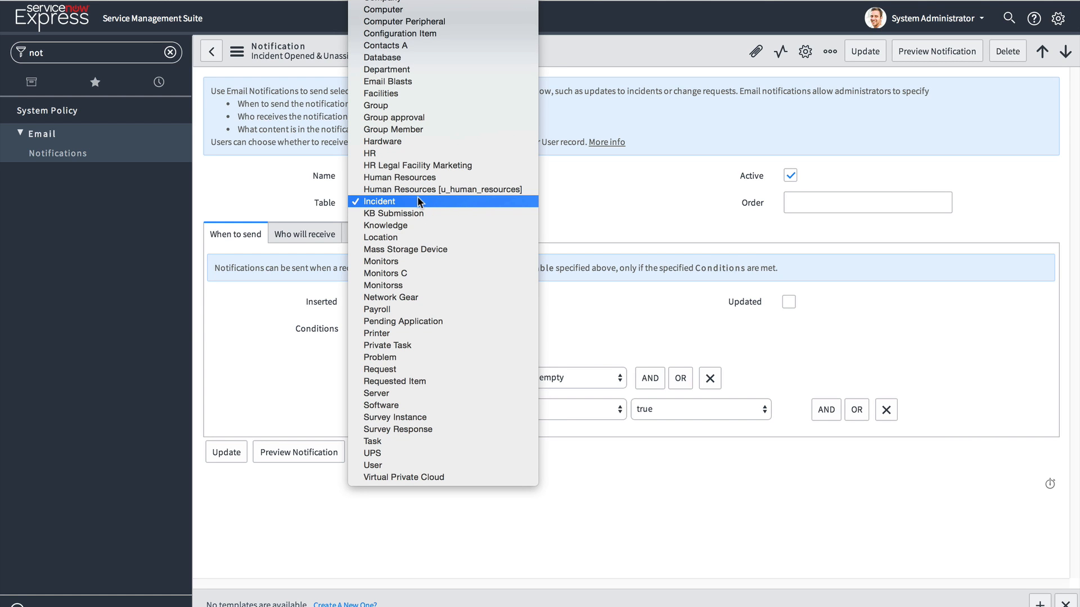
{"action": "left_click", "coordinate": [475, 168]}
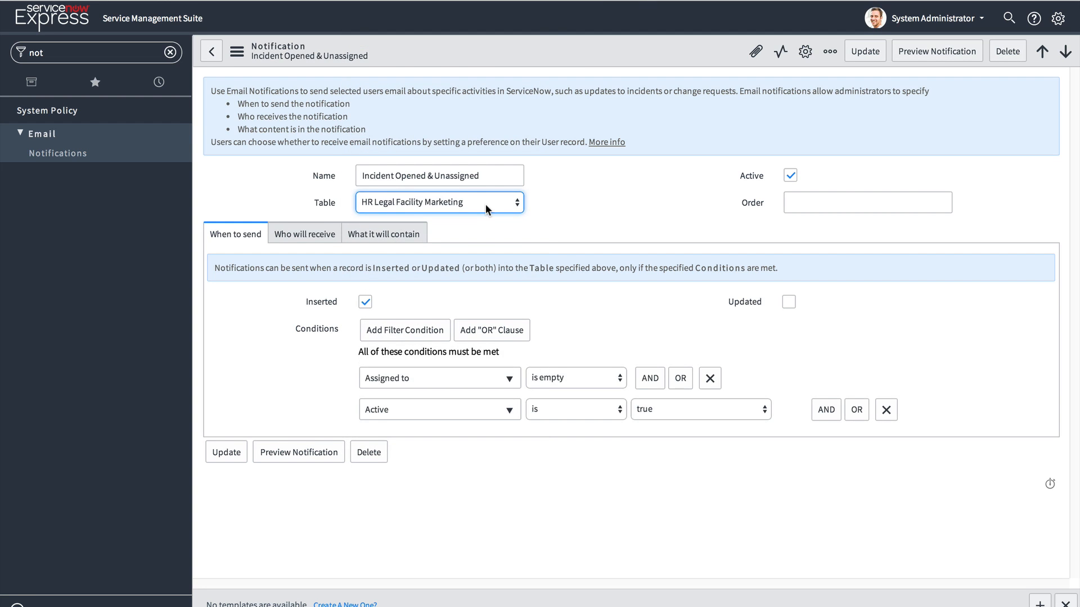
{"action": "left_click", "coordinate": [304, 234]}
{"action": "left_click", "coordinate": [363, 235]}
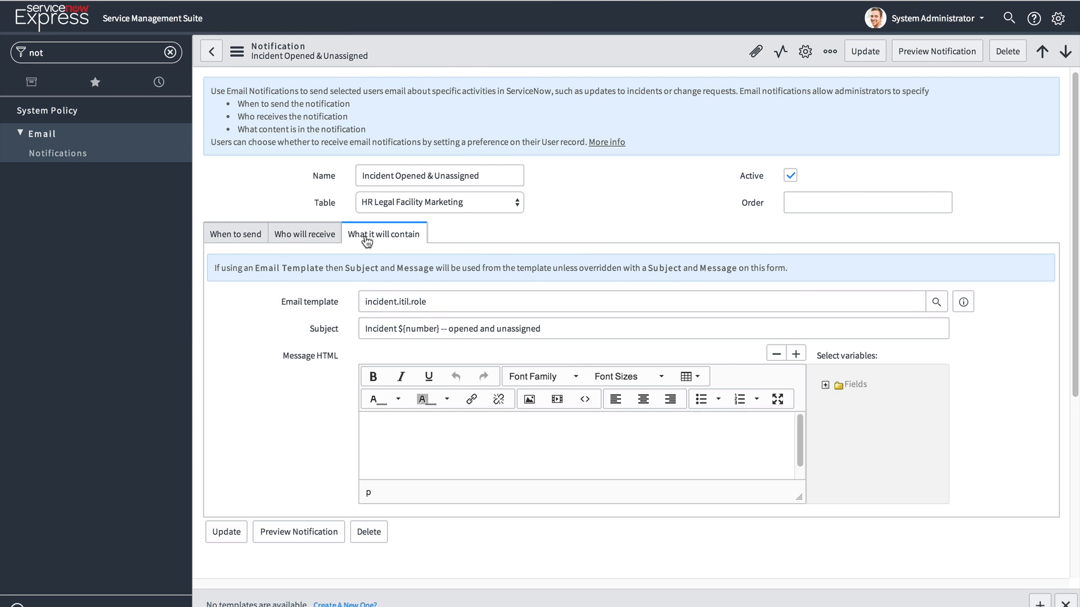
Make the Assigned to and Opened by users from the record's fields the recipients of the notification.
{"action": "left_click", "coordinate": [311, 237]}
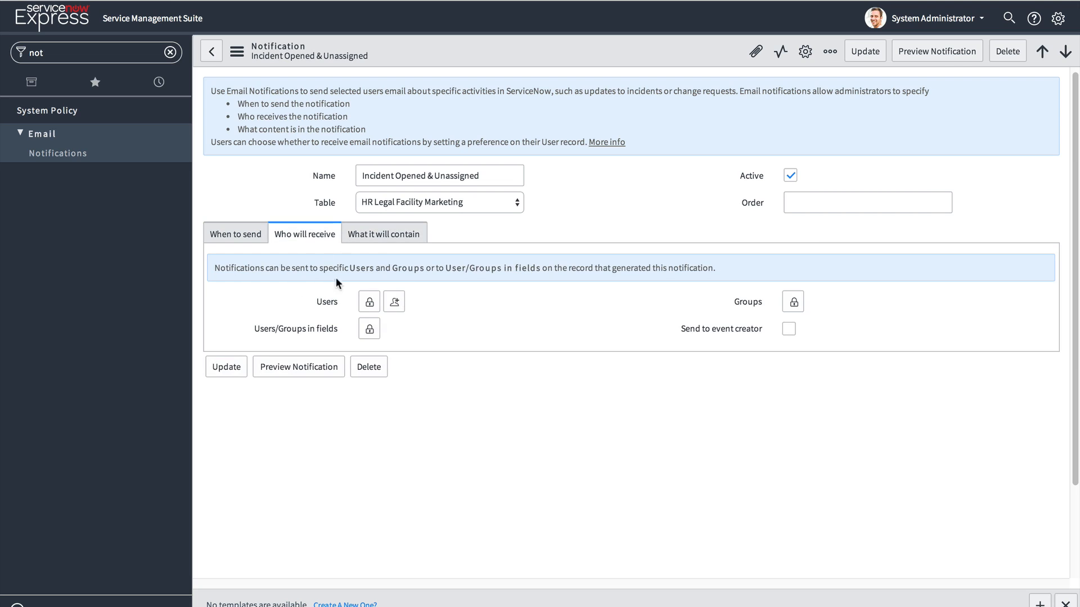
{"action": "left_click", "coordinate": [373, 330]}
{"action": "left_click", "coordinate": [406, 379]}
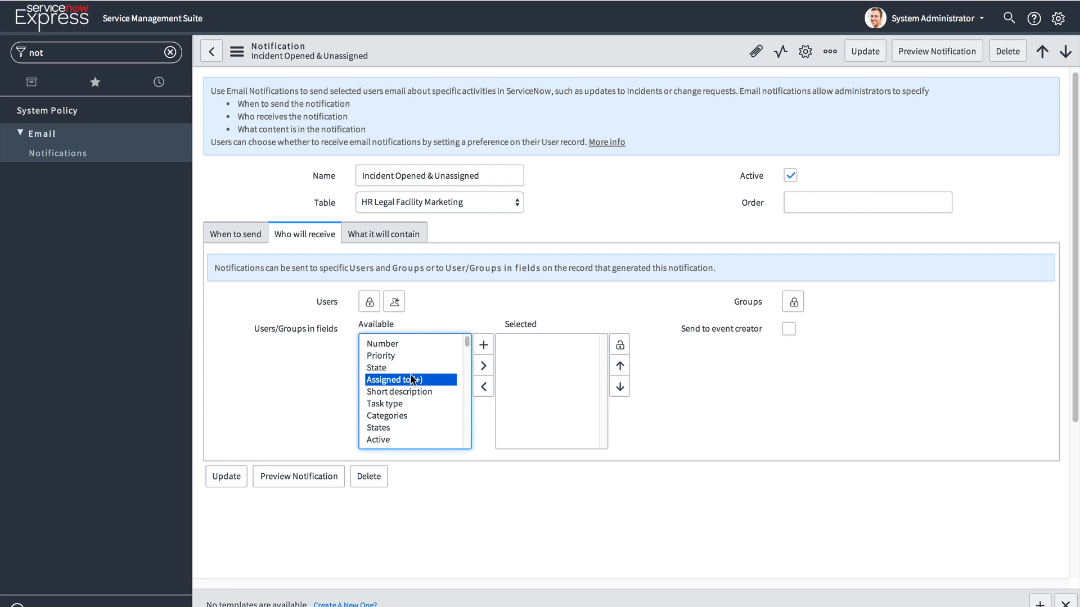
{"action": "double_click", "coordinate": [410, 380]}
{"action": "scroll", "coordinate": [411, 377], "scroll_direction": "down", "scroll_amount": 4}
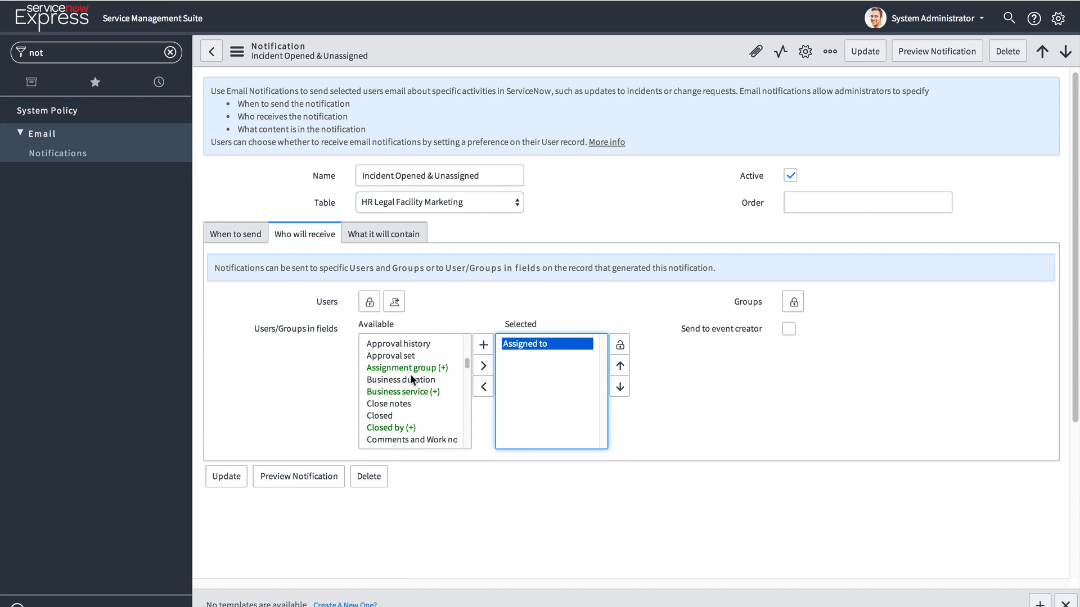
{"action": "scroll", "coordinate": [411, 377], "scroll_direction": "down", "scroll_amount": 5}
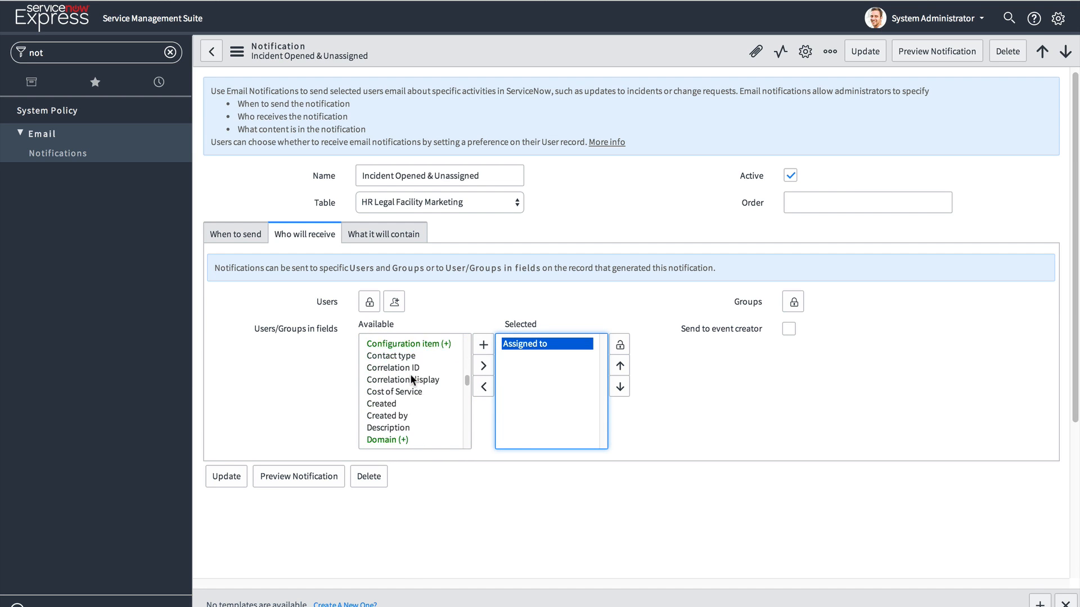
{"action": "scroll", "coordinate": [411, 377], "scroll_direction": "down", "scroll_amount": 5}
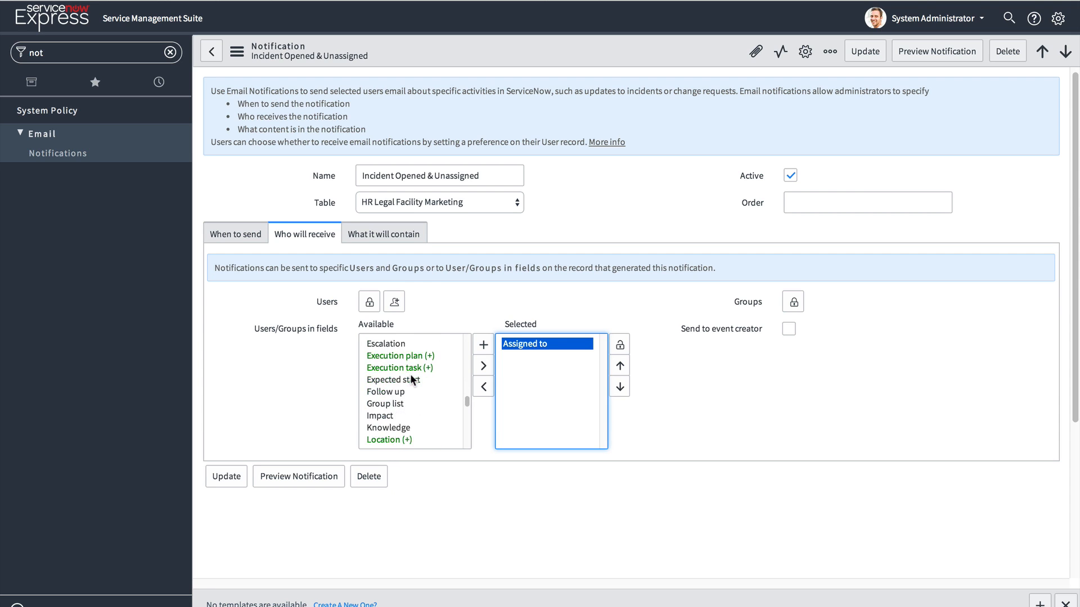
{"action": "scroll", "coordinate": [412, 380], "scroll_direction": "down", "scroll_amount": 1}
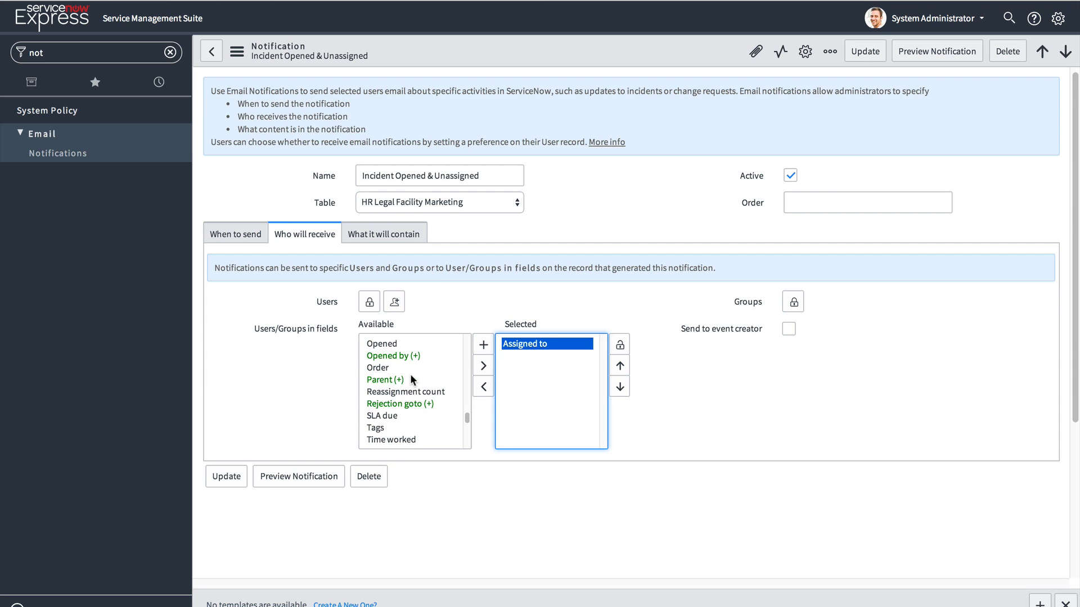
{"action": "double_click", "coordinate": [396, 356]}
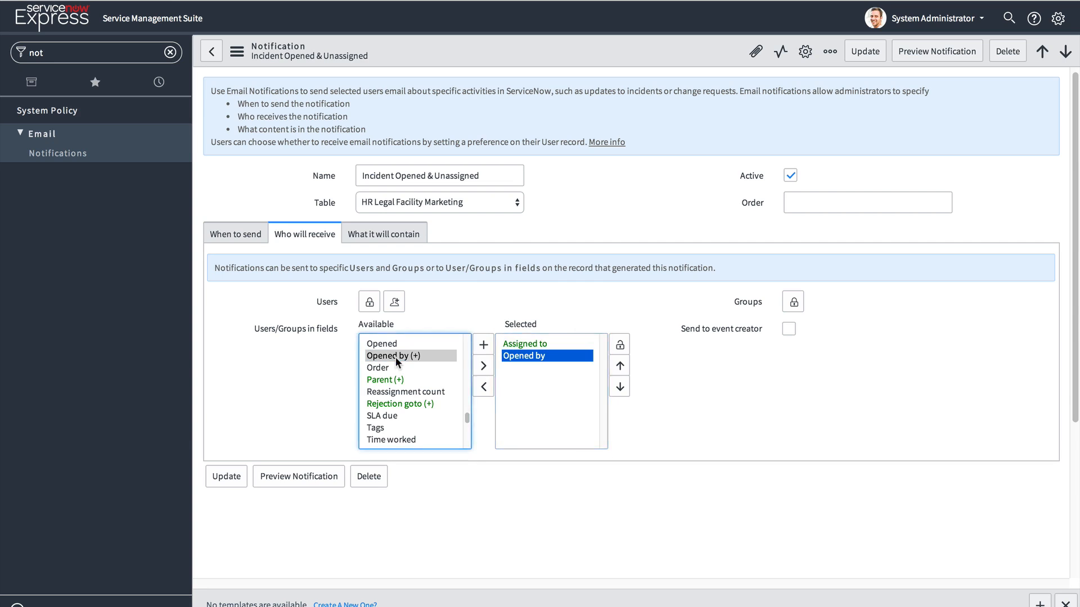
{"action": "left_click", "coordinate": [620, 344]}
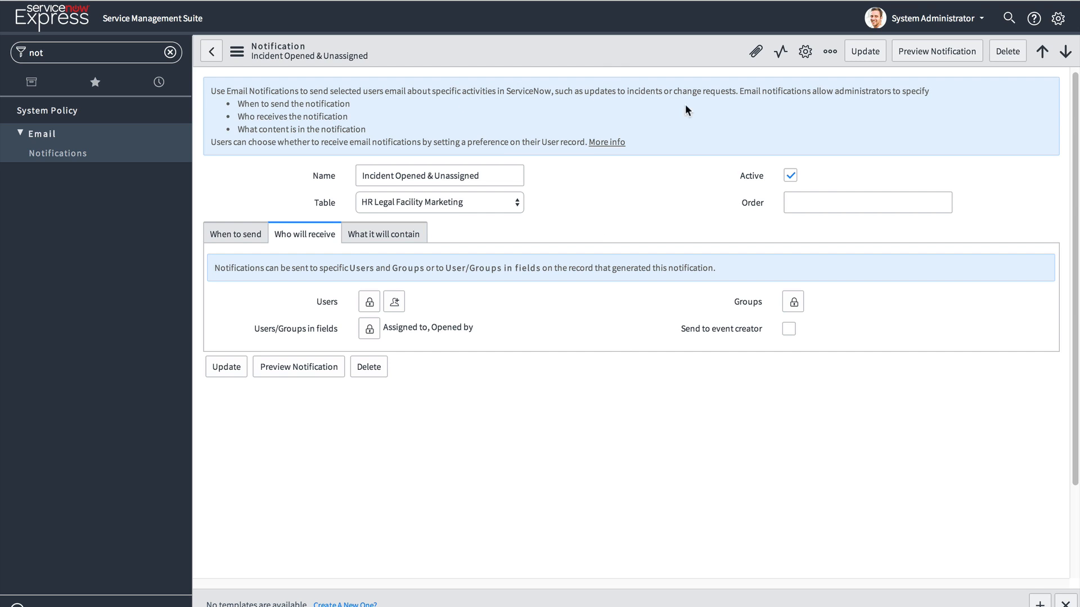
Insert the edited notification as a new record, review its content and sending conditions, and return to the notifications list.
{"action": "right_click", "coordinate": [581, 52]}
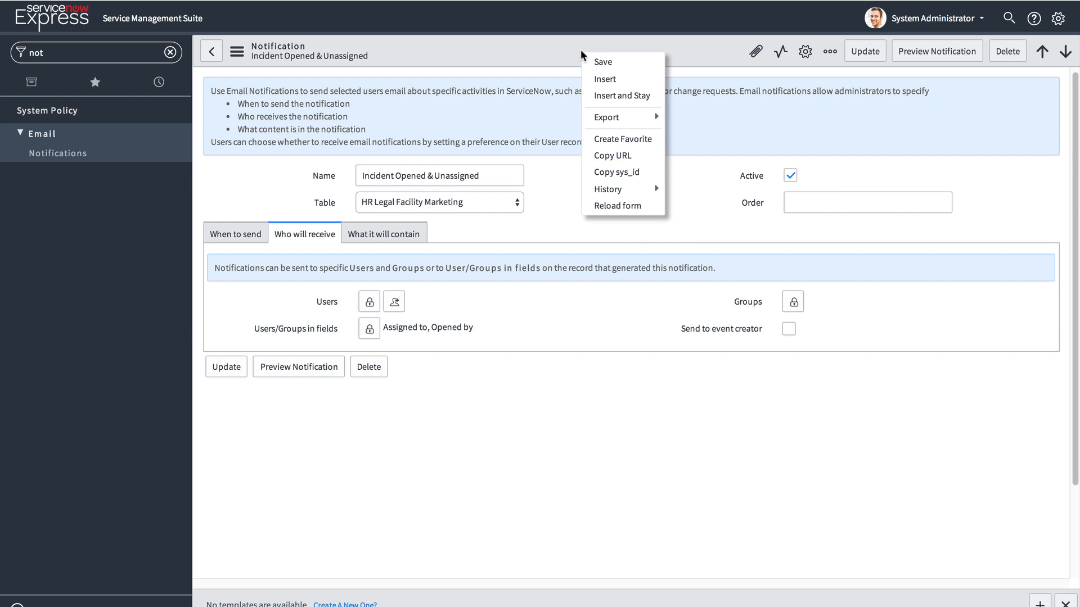
{"action": "left_click", "coordinate": [630, 93]}
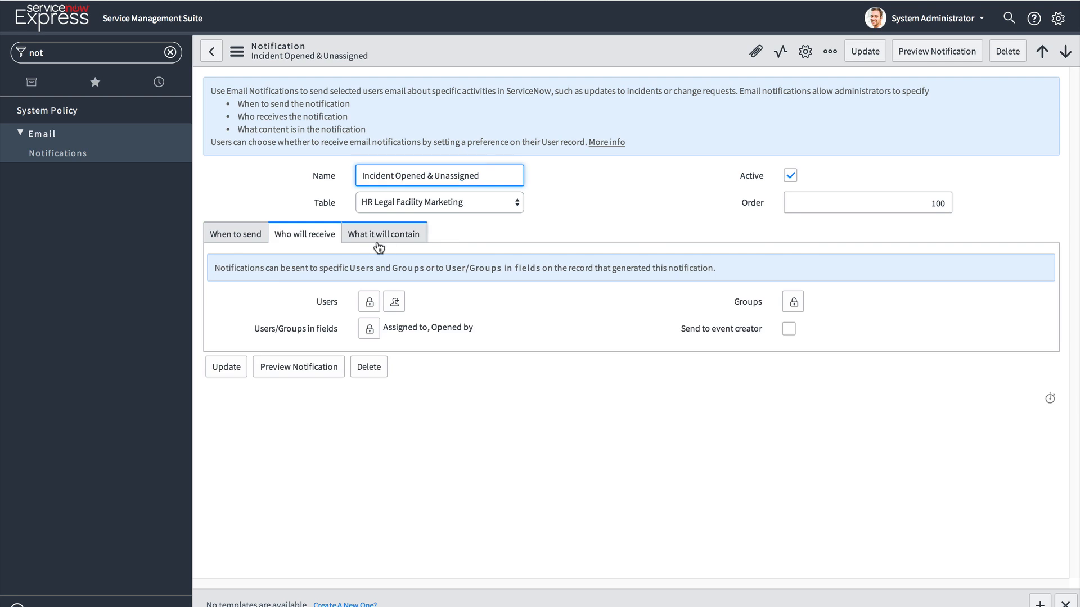
{"action": "left_click", "coordinate": [379, 236]}
{"action": "left_click", "coordinate": [248, 235]}
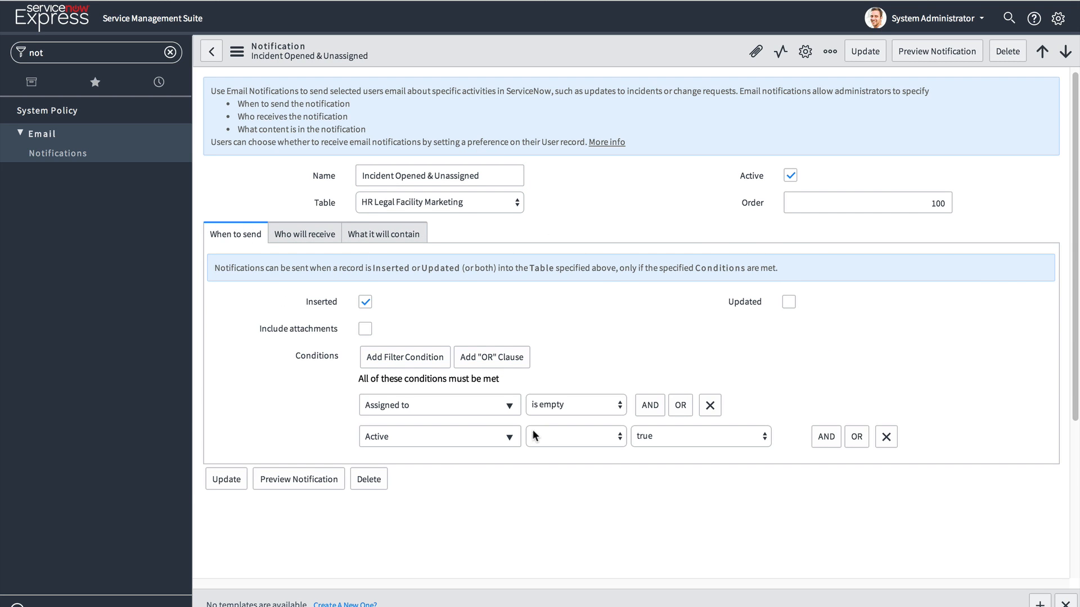
{"action": "left_click", "coordinate": [358, 238]}
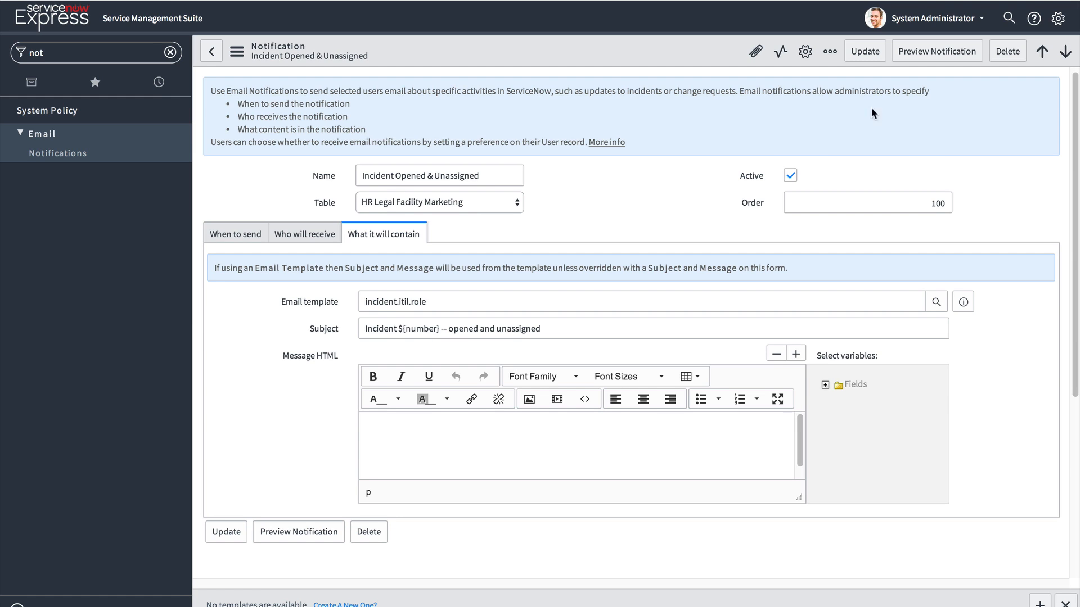
{"action": "left_click", "coordinate": [240, 234]}
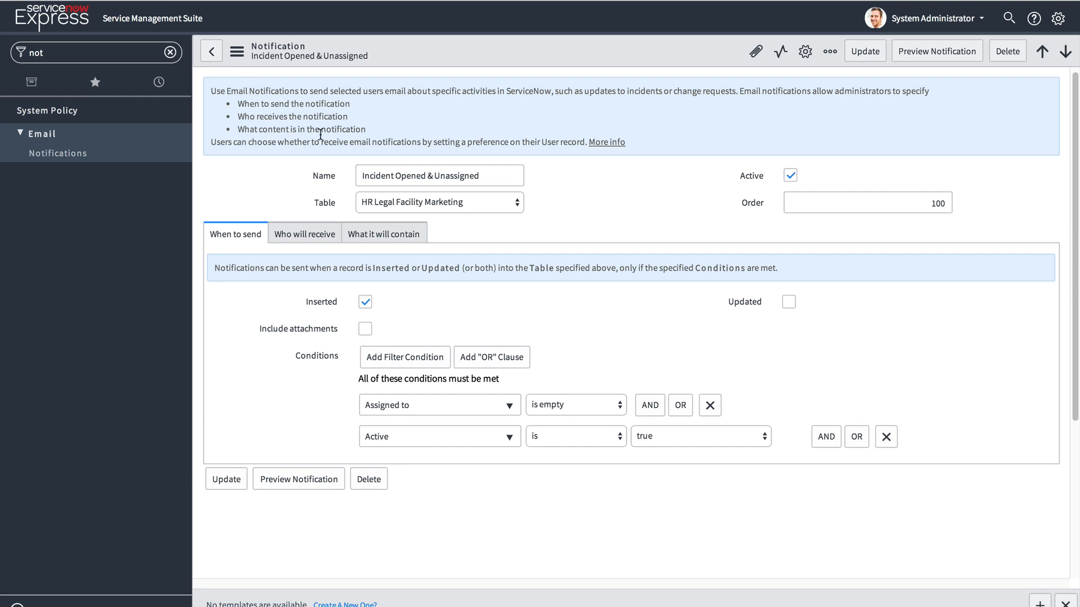
{"action": "left_click", "coordinate": [212, 53]}
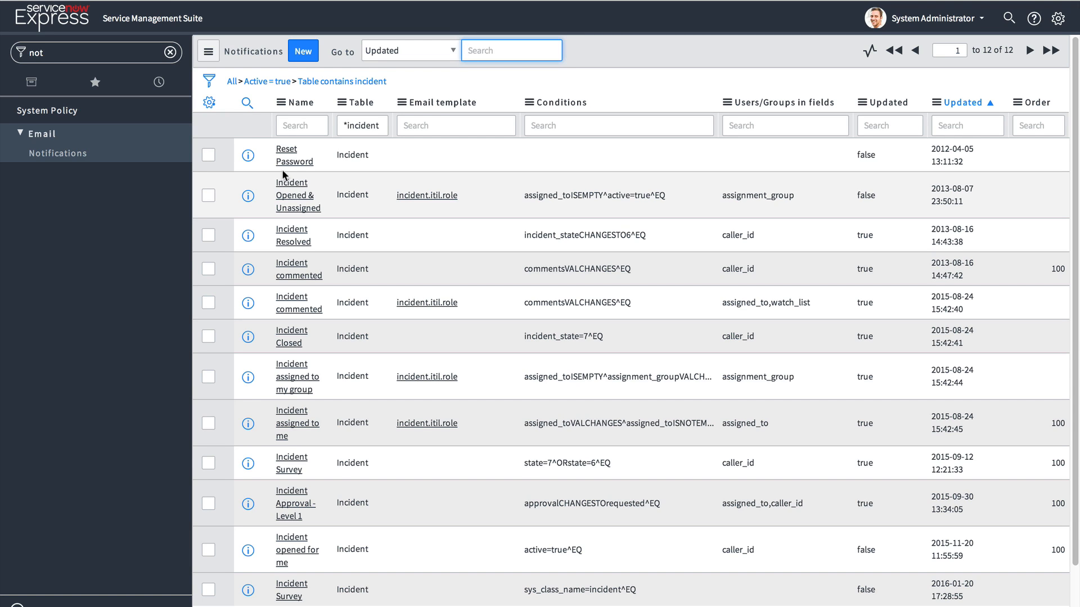
Search the application navigator for "inbound" and open the email Inbound Actions list.
{"action": "left_click", "coordinate": [115, 56]}
{"action": "type", "text": "in"}
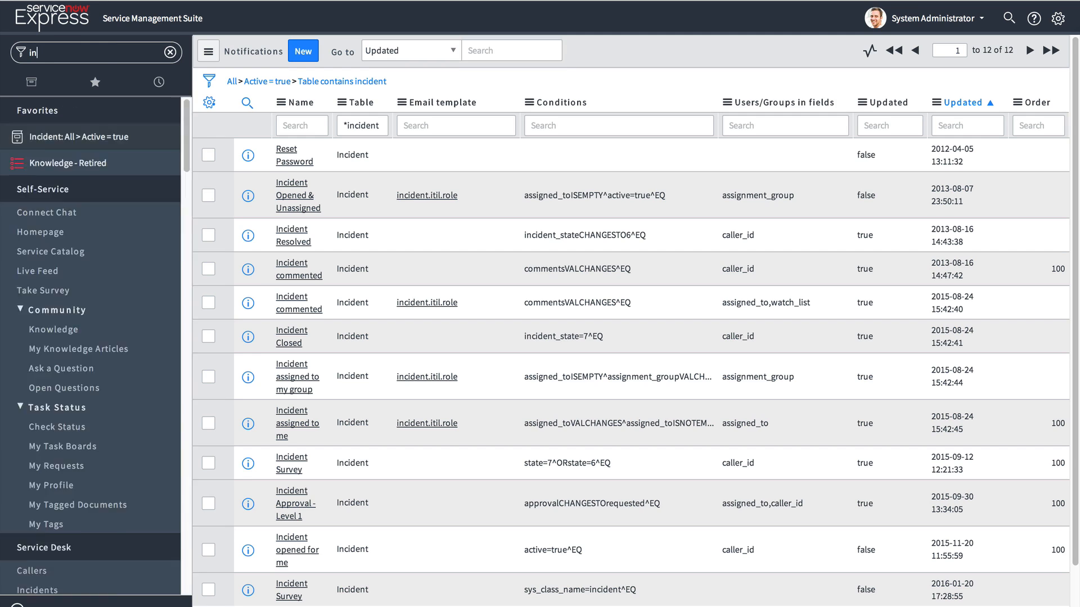
{"action": "type", "text": "bound"}
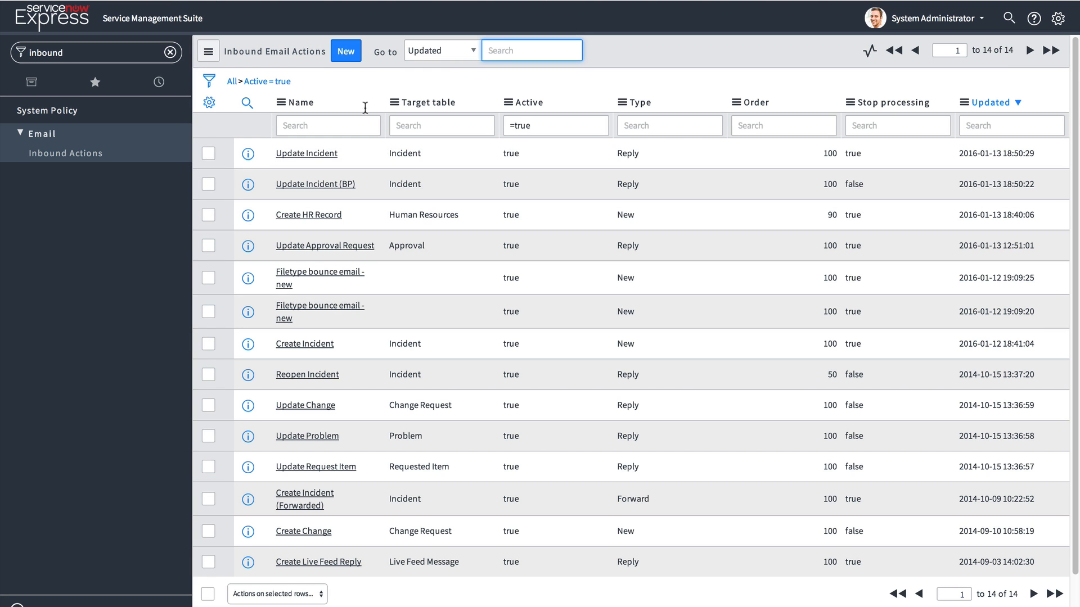
Start an inbound action named "Custom table reply added comments" targeting HR Legal Facility Marketing, with type Reply.
{"action": "left_click", "coordinate": [346, 53]}
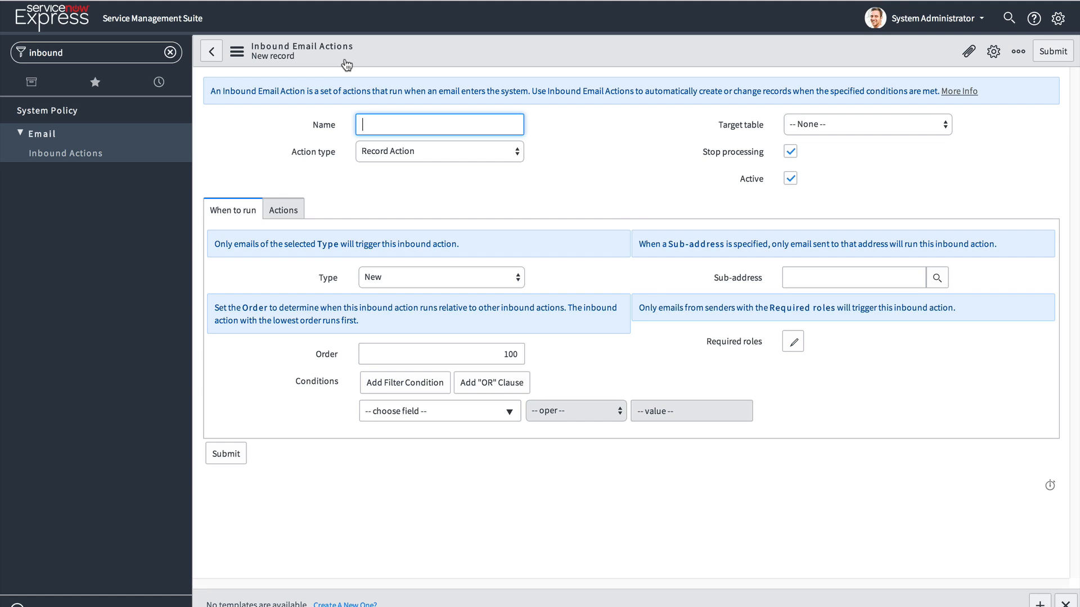
{"action": "type", "text": "Custom table reply added comments"}
{"action": "left_click", "coordinate": [852, 116]}
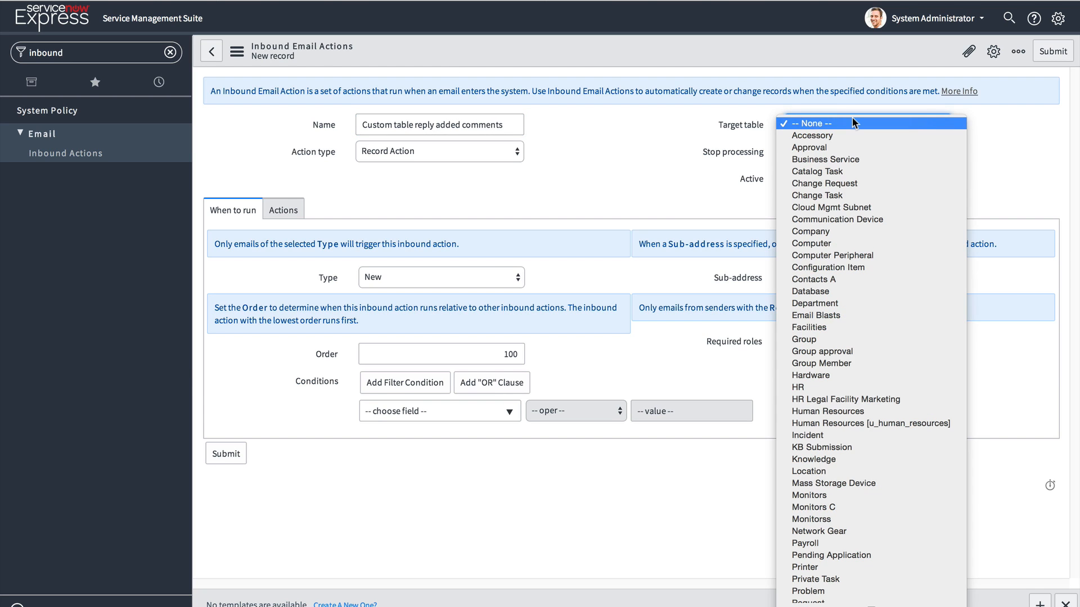
{"action": "left_click", "coordinate": [868, 399]}
{"action": "left_click", "coordinate": [448, 271]}
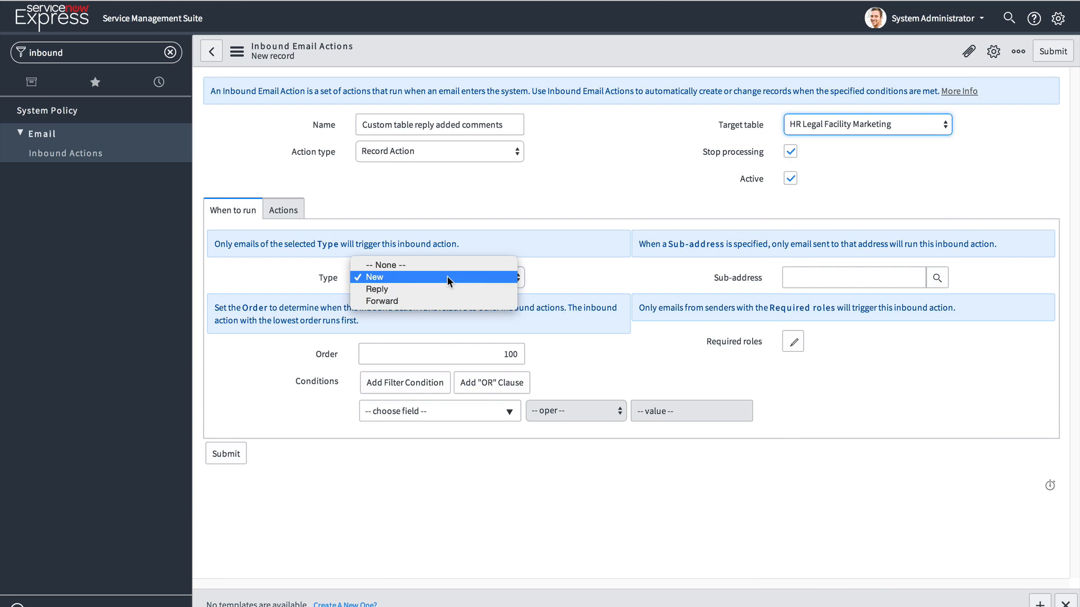
{"action": "left_click", "coordinate": [444, 287]}
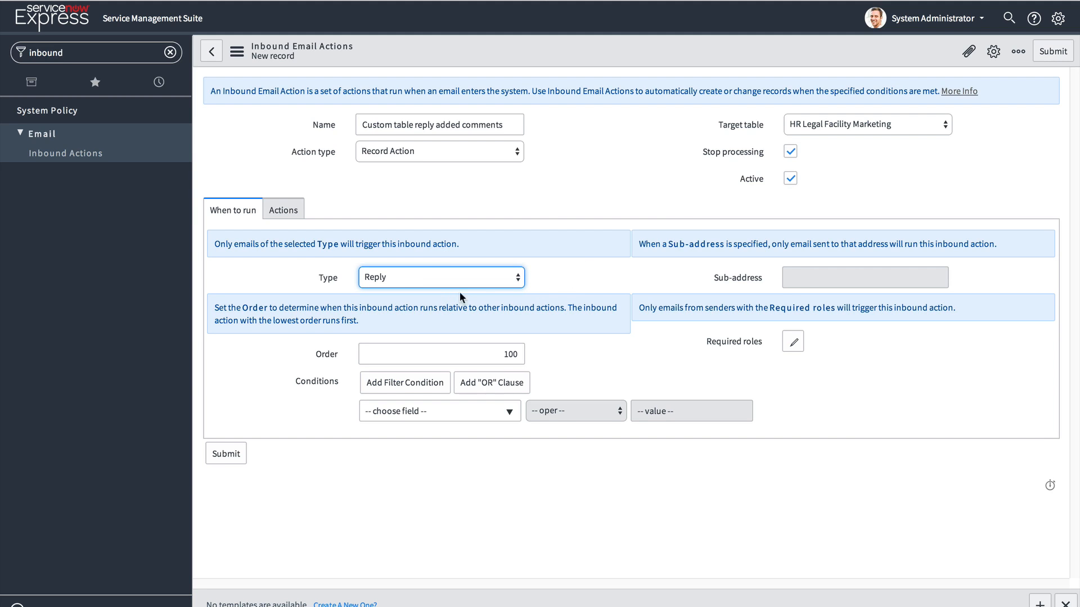
Add a field action that fills Additional comments from the email's Body(Text), and submit the inbound action.
{"action": "left_click", "coordinate": [285, 214]}
{"action": "left_click", "coordinate": [413, 248]}
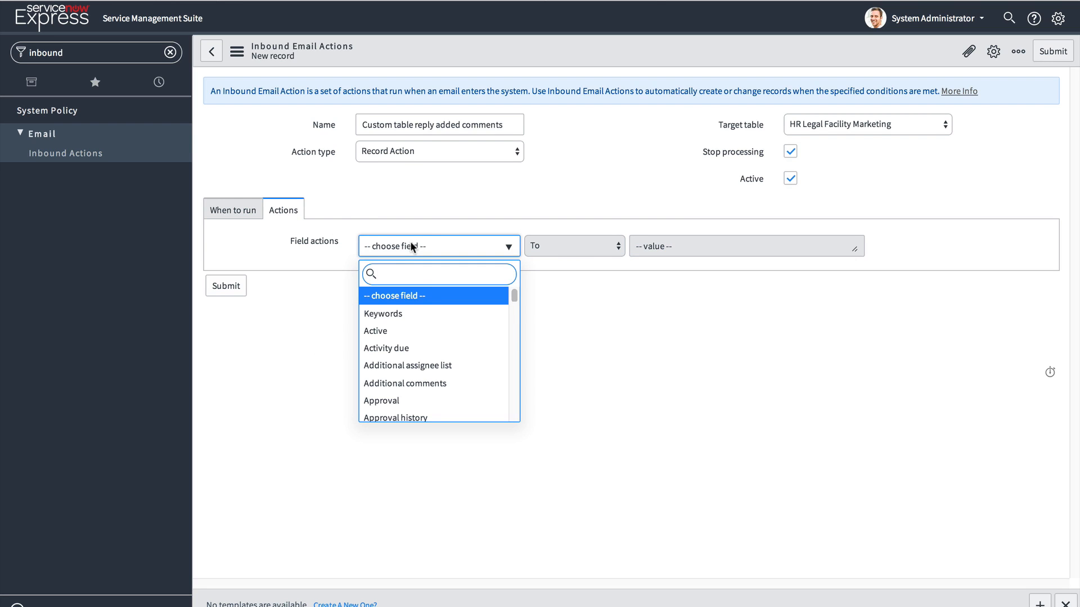
{"action": "type", "text": "add"}
{"action": "left_click", "coordinate": [403, 313]}
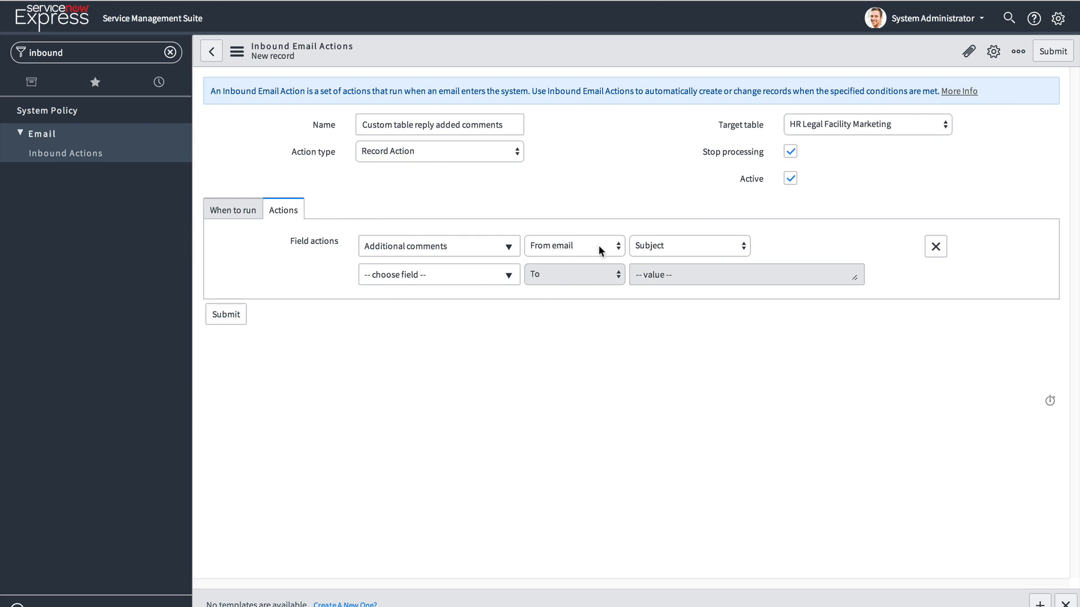
{"action": "left_click", "coordinate": [649, 246]}
{"action": "left_click", "coordinate": [674, 257]}
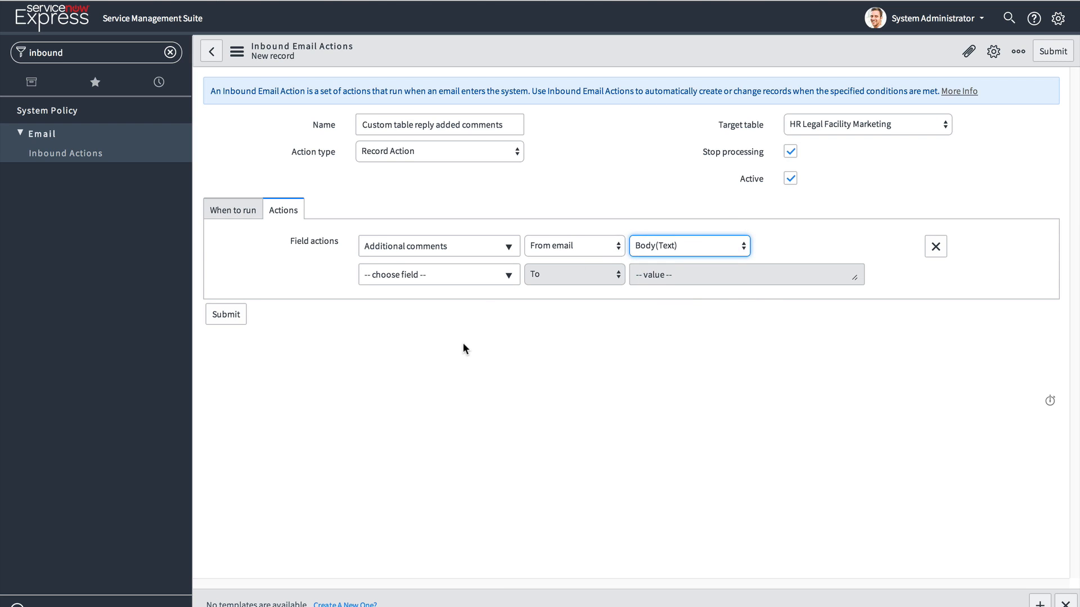
{"action": "left_click", "coordinate": [241, 222]}
{"action": "left_click", "coordinate": [223, 454]}
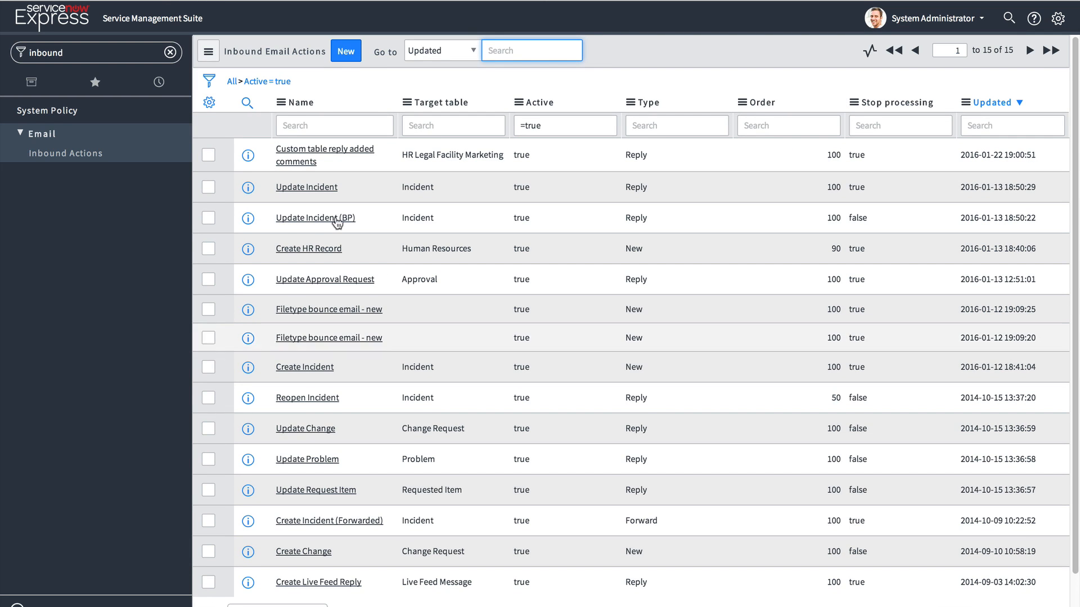
Start another inbound action and create a plus address for its sub-address, with name and plus address both CUSTOM.
{"action": "left_click", "coordinate": [346, 52]}
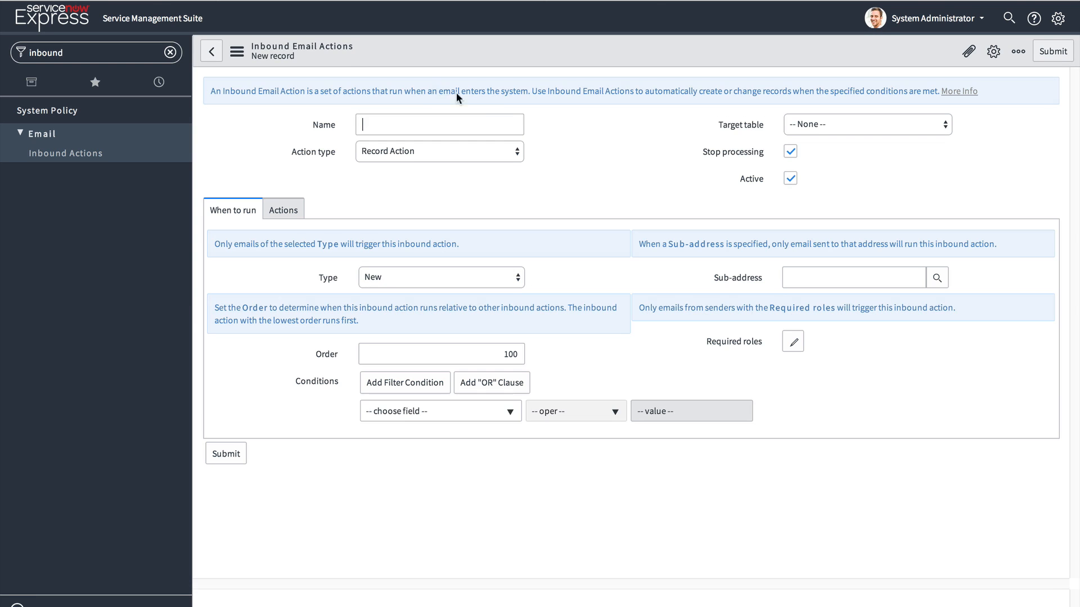
{"action": "left_click", "coordinate": [563, 149]}
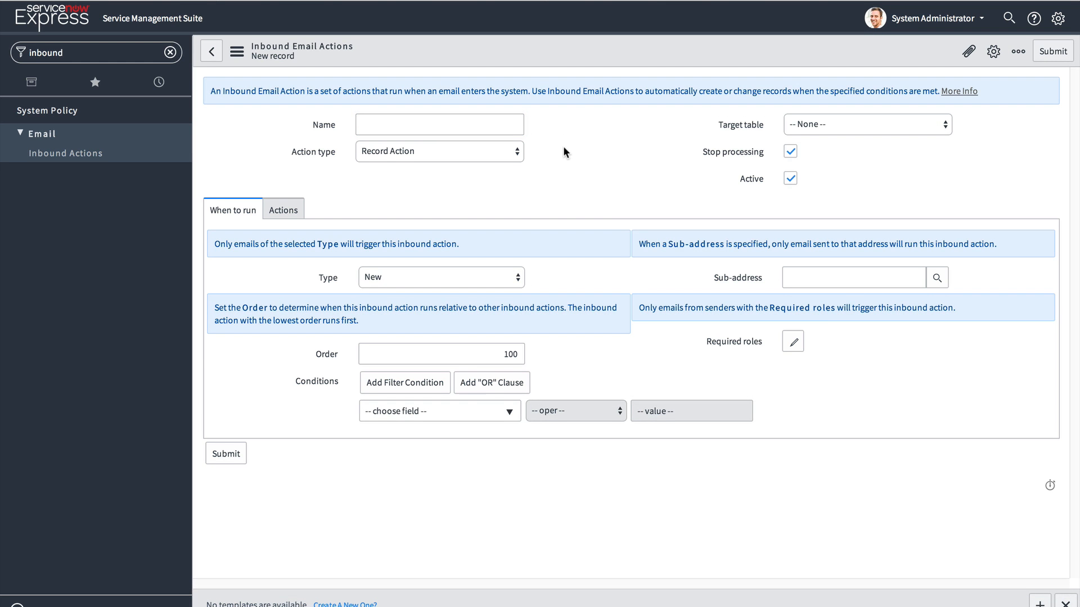
{"action": "left_click", "coordinate": [840, 280]}
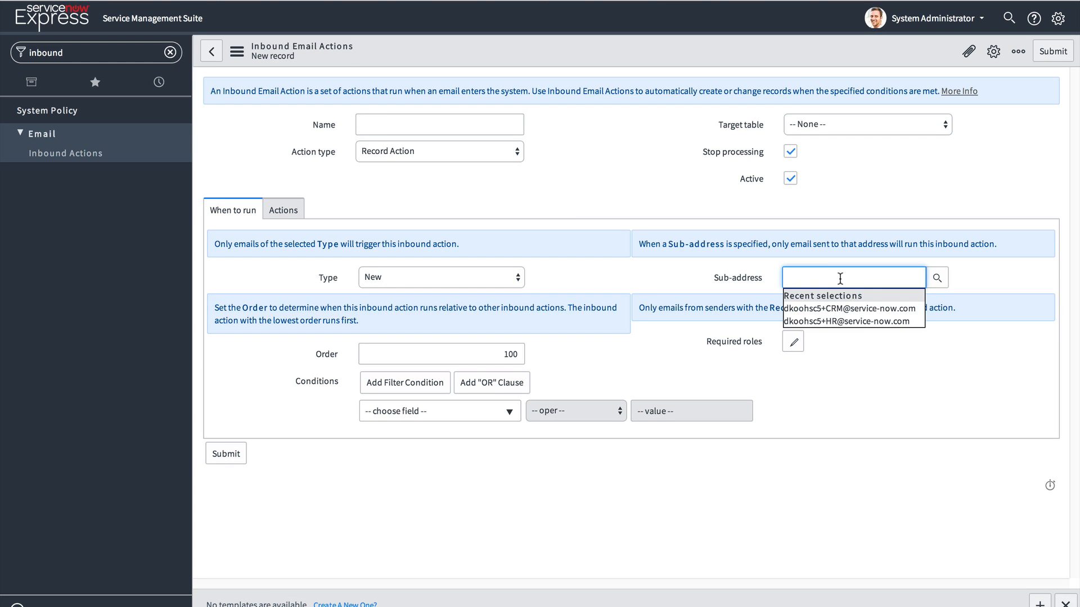
{"action": "left_click", "coordinate": [937, 279]}
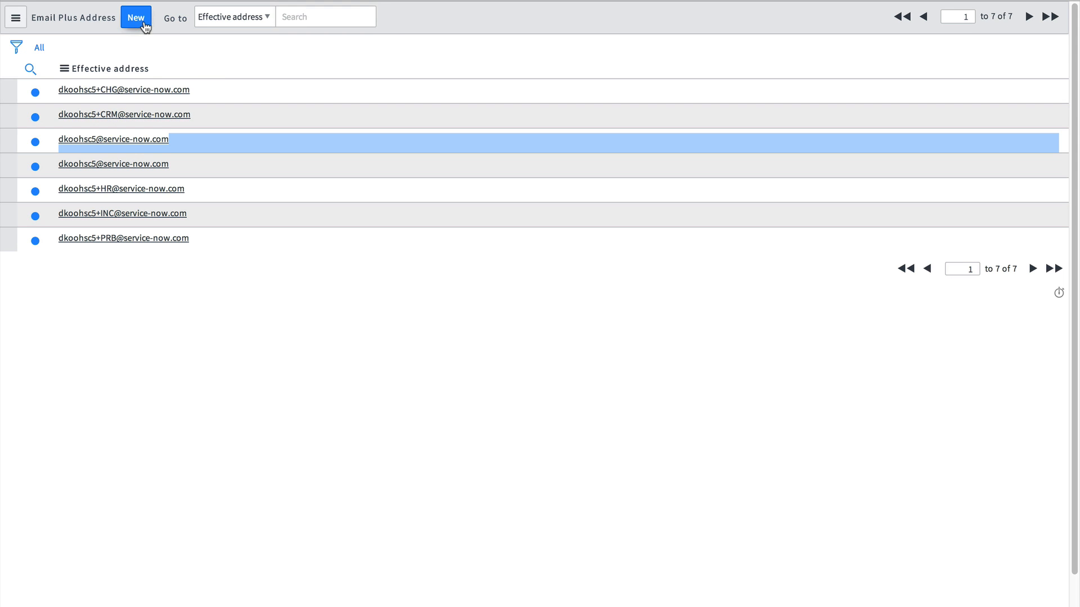
{"action": "left_click", "coordinate": [145, 26]}
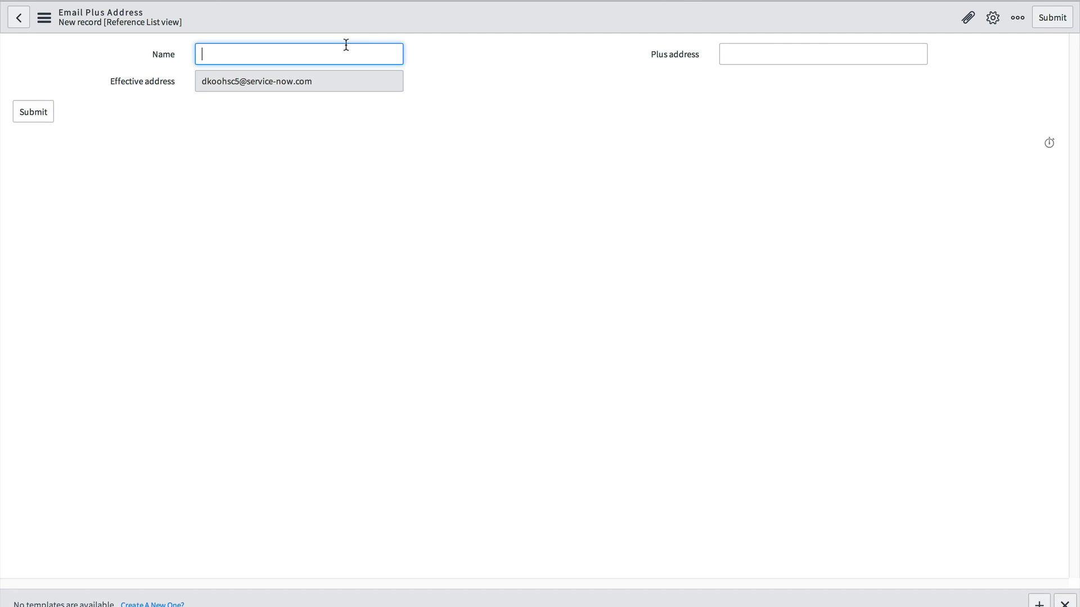
{"action": "type", "text": "CUSTOM"}
{"action": "key", "text": "Tab"}
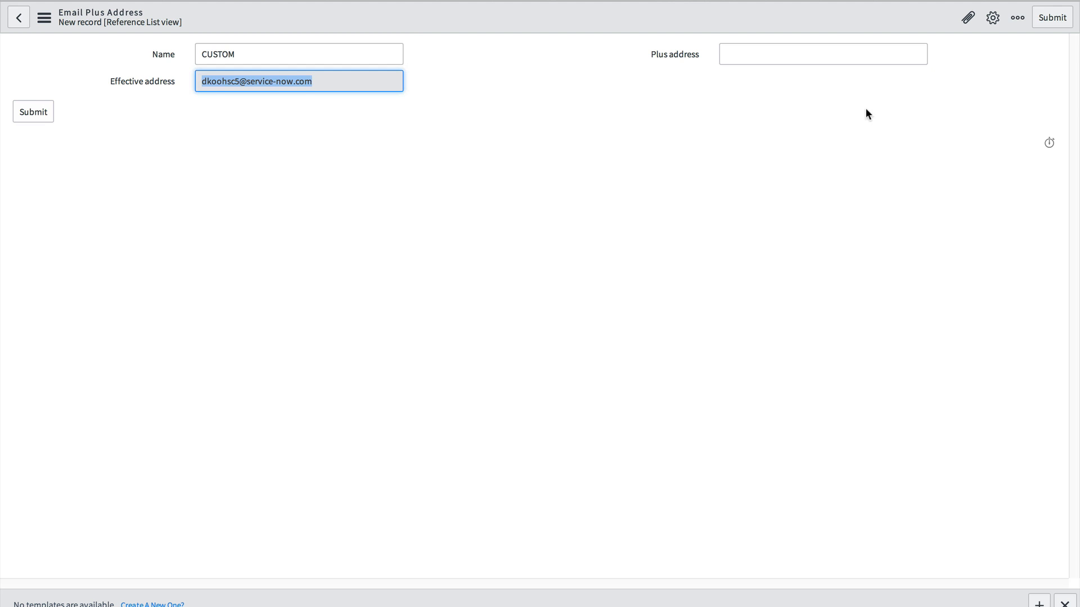
{"action": "left_click", "coordinate": [820, 60]}
{"action": "type", "text": "CUSTOM"}
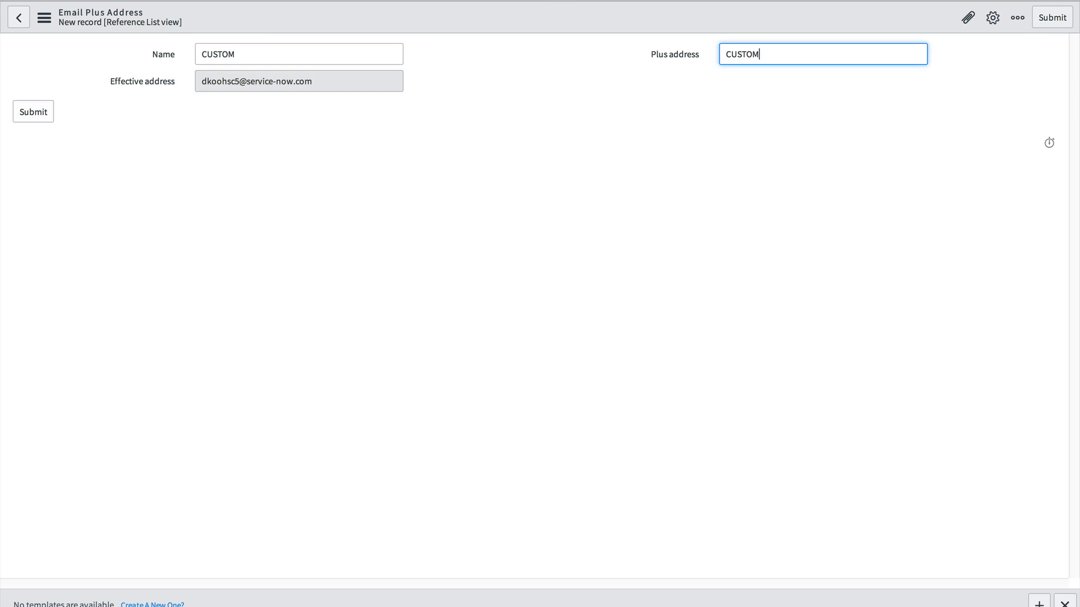
{"action": "key", "text": "Return"}
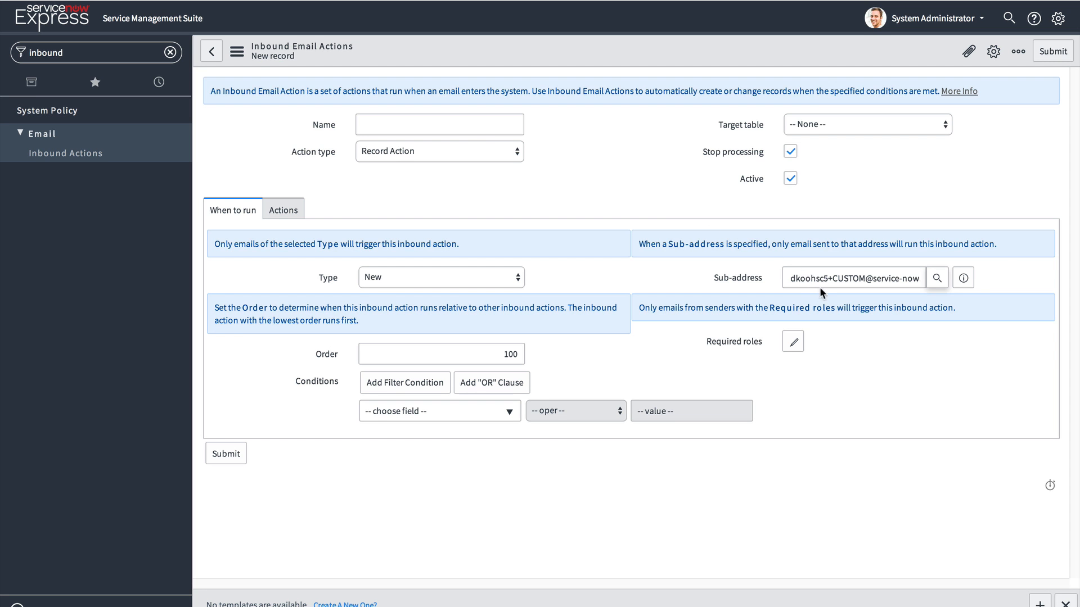
Examine the +CUSTOM suffix in the inbound action's Sub-address.
{"action": "key", "text": "Left"}
{"action": "key", "text": "Left"}
{"action": "key", "text": "Left"}
{"action": "key", "text": "Left"}
{"action": "key", "text": "Left"}
{"action": "key", "text": "Left"}
{"action": "key", "text": "Left"}
{"action": "key", "text": "Left"}
{"action": "key", "text": "Left"}
{"action": "key", "text": "Left"}
{"action": "key", "text": "Left"}
{"action": "key", "text": "Left"}
{"action": "left_click_drag", "start_coordinate": [827, 278], "coordinate": [859, 278]}
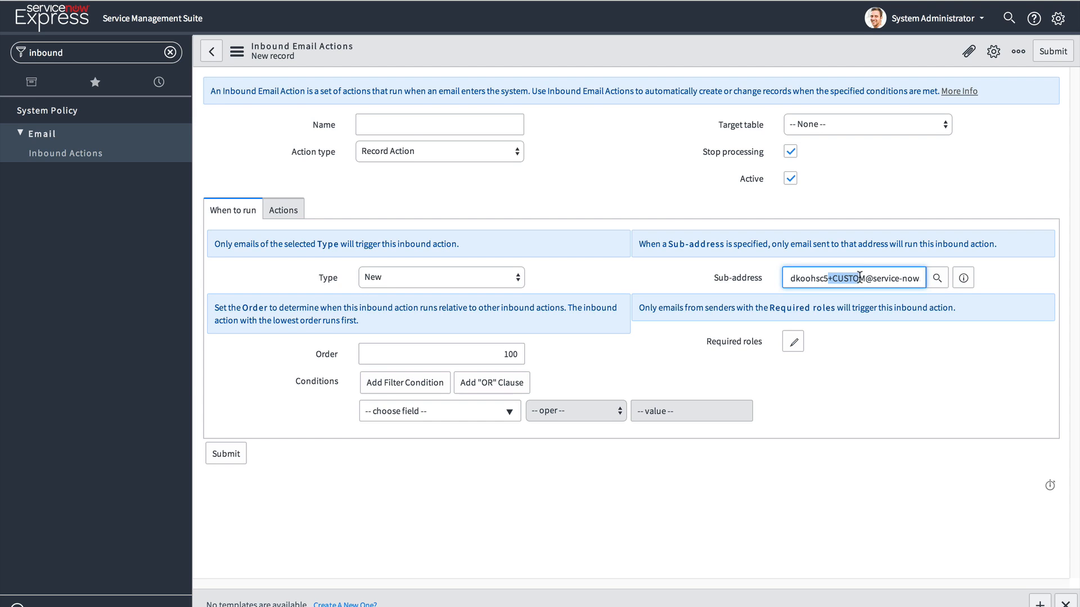
{"action": "left_click", "coordinate": [865, 355]}
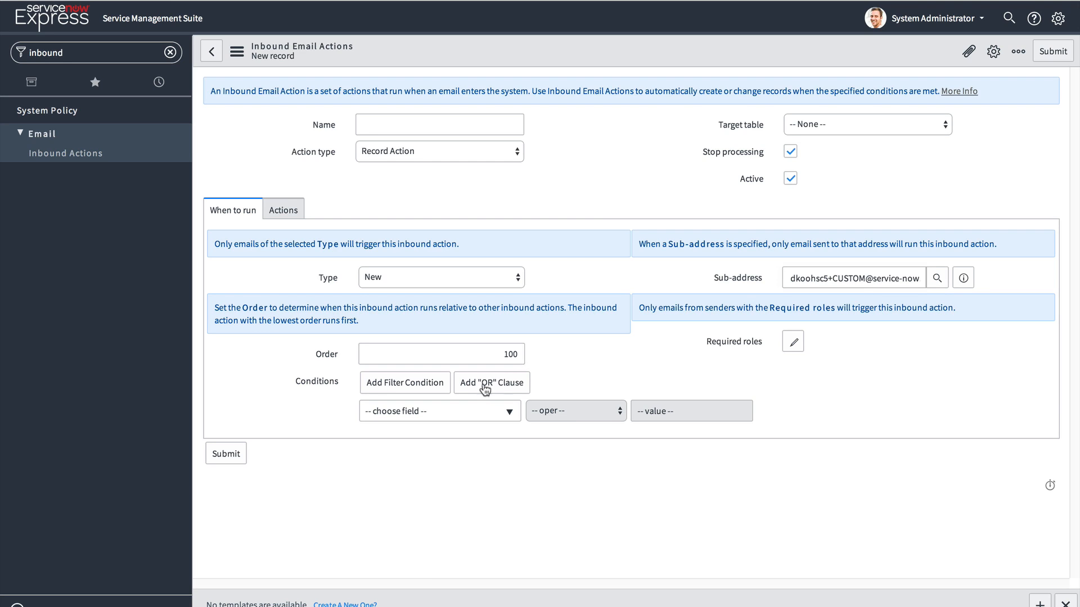
Add a condition to the inbound action that Recipients contains the custom company email address.
{"action": "left_click", "coordinate": [461, 411]}
{"action": "scroll", "coordinate": [441, 495], "scroll_direction": "down", "scroll_amount": 10}
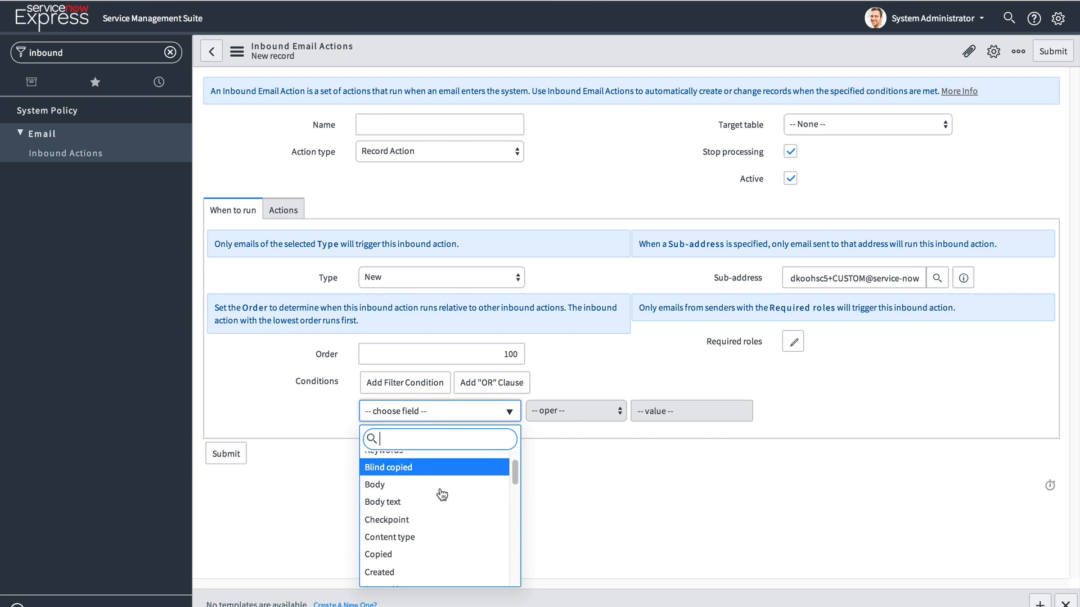
{"action": "scroll", "coordinate": [442, 494], "scroll_direction": "down", "scroll_amount": 1}
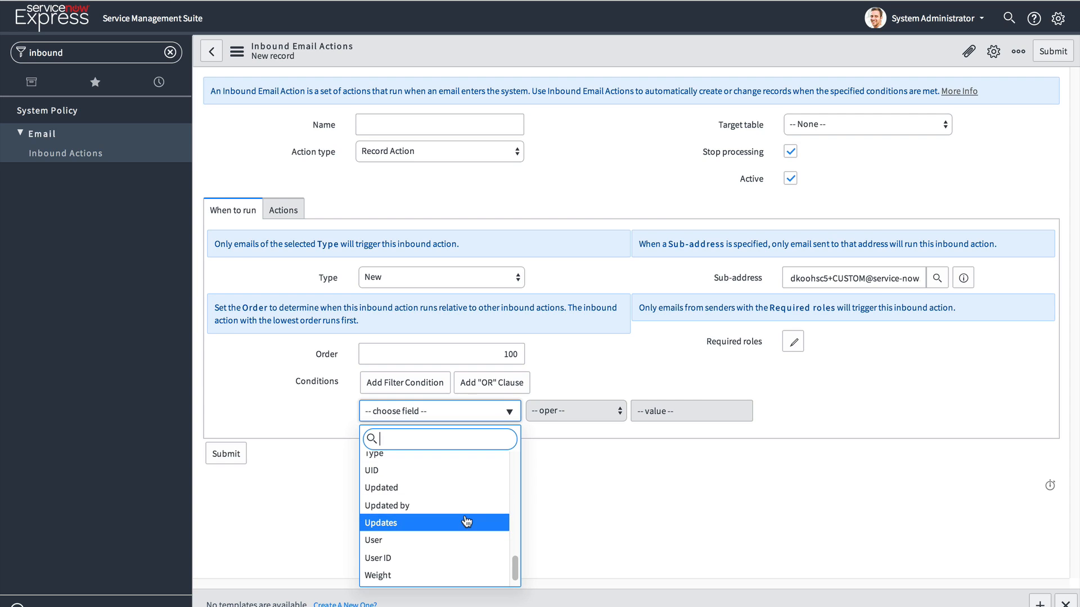
{"action": "type", "text": "rec"}
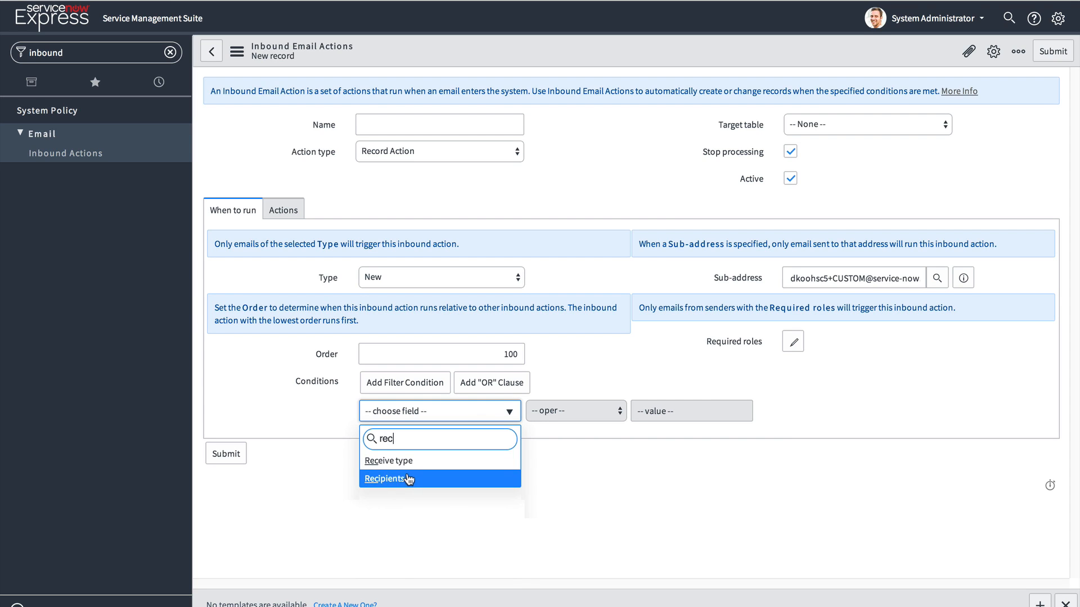
{"action": "left_click", "coordinate": [410, 479]}
{"action": "left_click", "coordinate": [563, 412]}
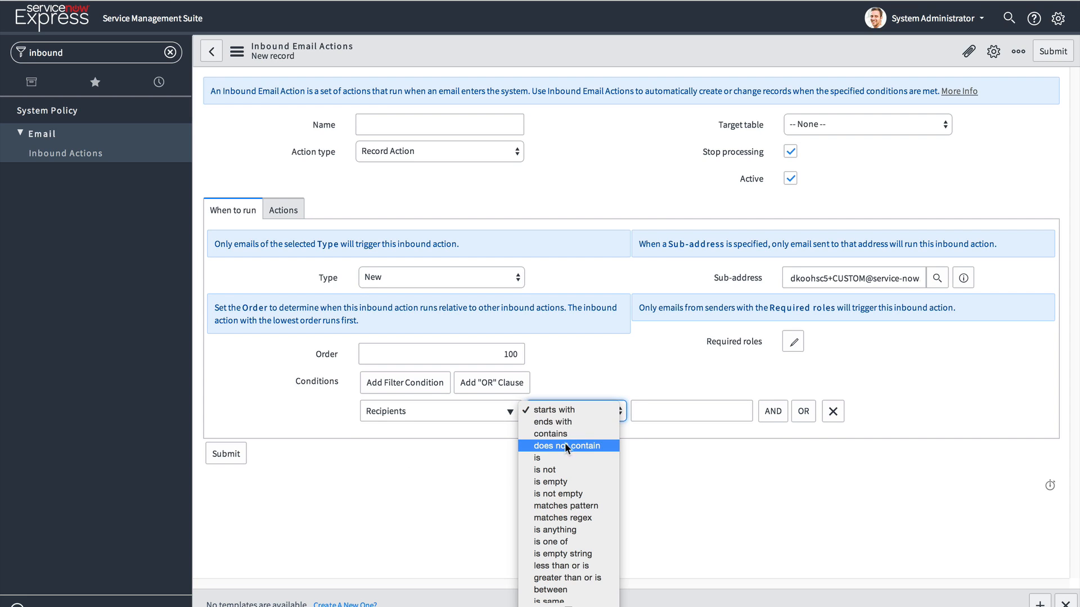
{"action": "left_click", "coordinate": [564, 436]}
{"action": "left_click", "coordinate": [660, 412]}
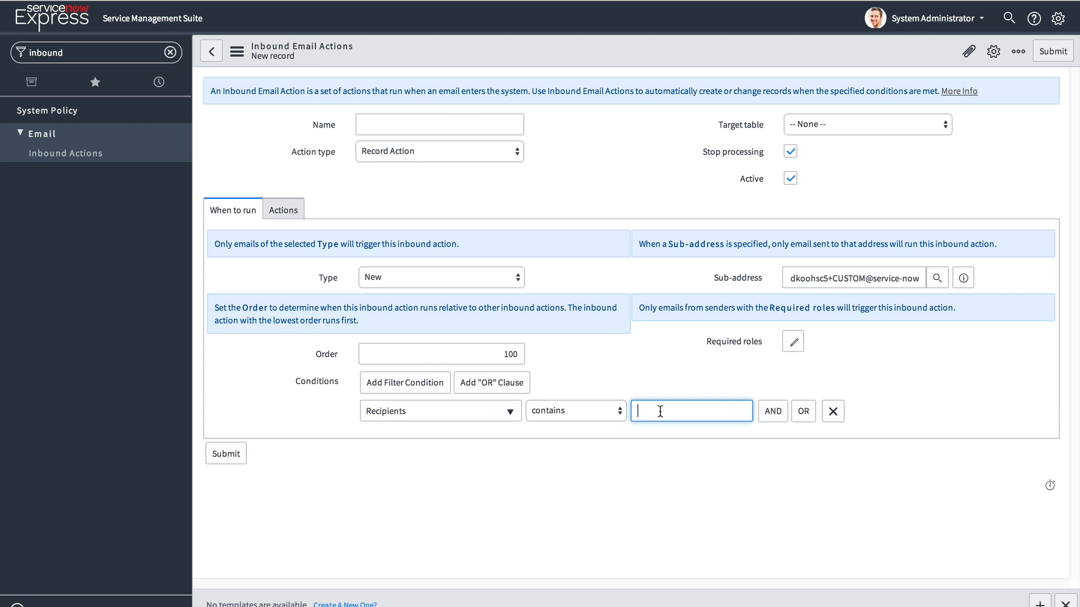
{"action": "type", "text": "custom@company.com"}
Clear the inbound action's Sub-address and set its target table to HR Legal Facility Marketing, keeping Stop processing enabled.
{"action": "triple_click", "coordinate": [866, 268]}
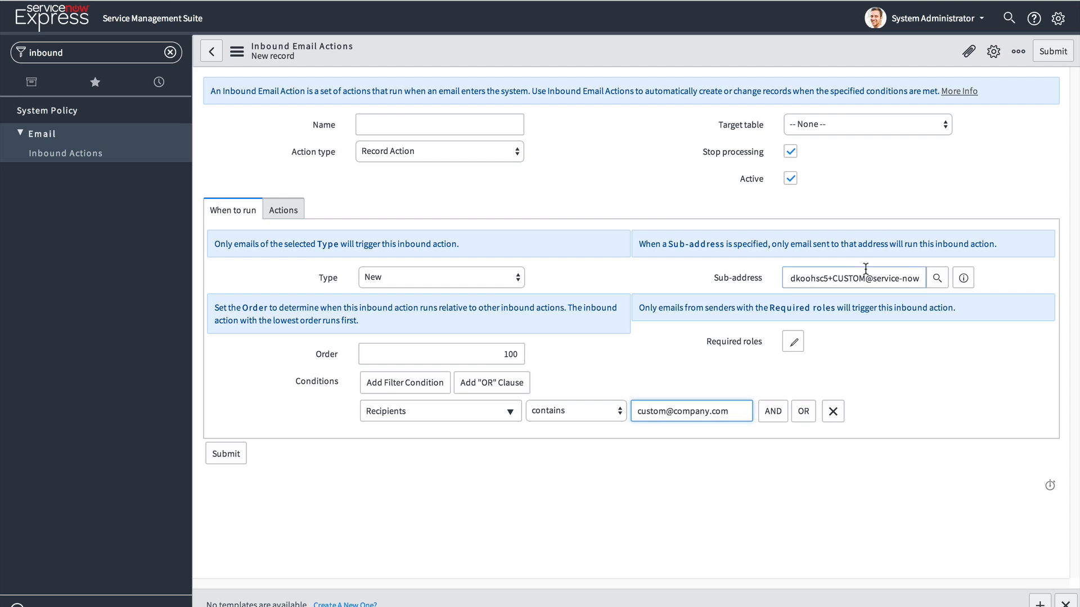
{"action": "key", "text": "BackSpace"}
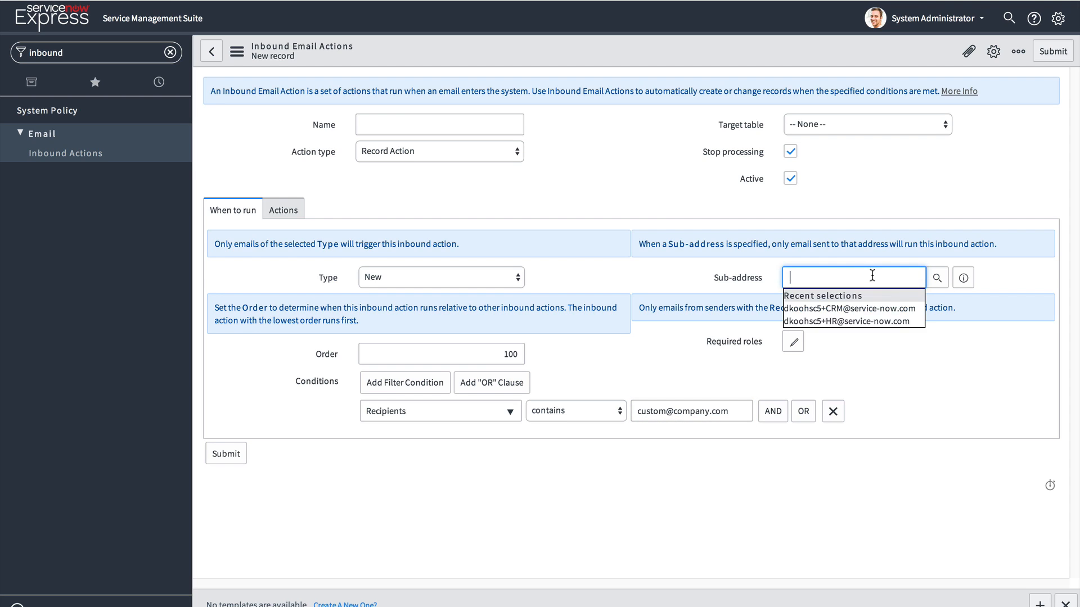
{"action": "left_click", "coordinate": [937, 352]}
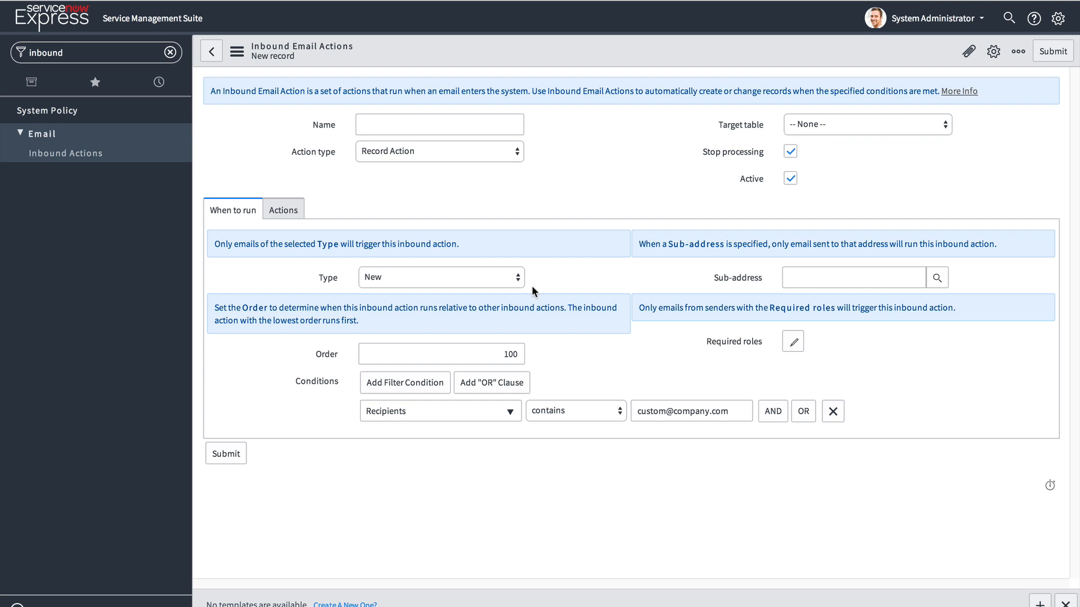
{"action": "left_click", "coordinate": [845, 126]}
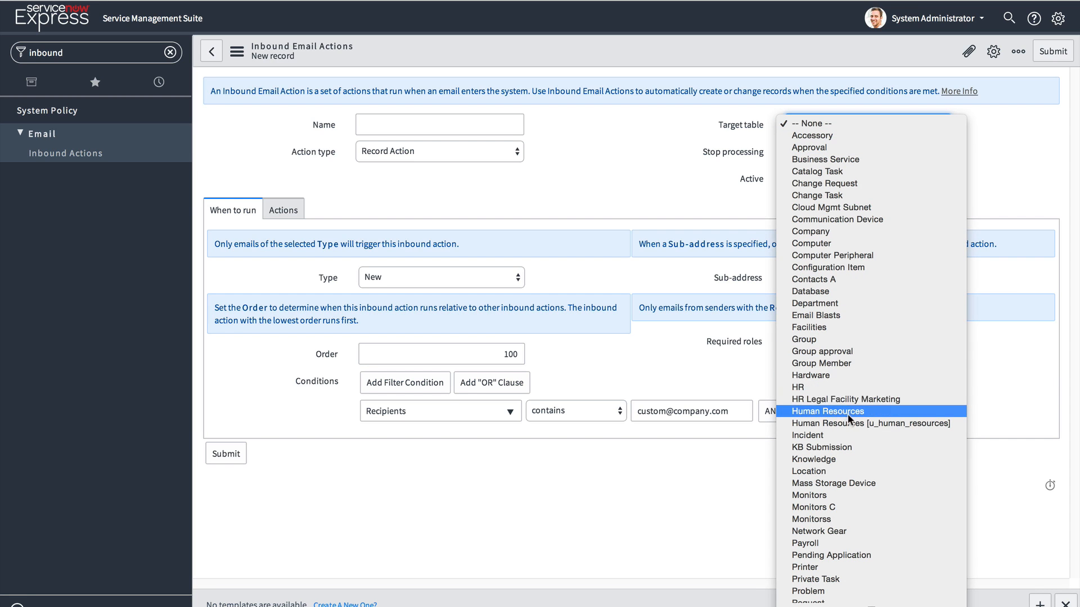
{"action": "left_click", "coordinate": [880, 398]}
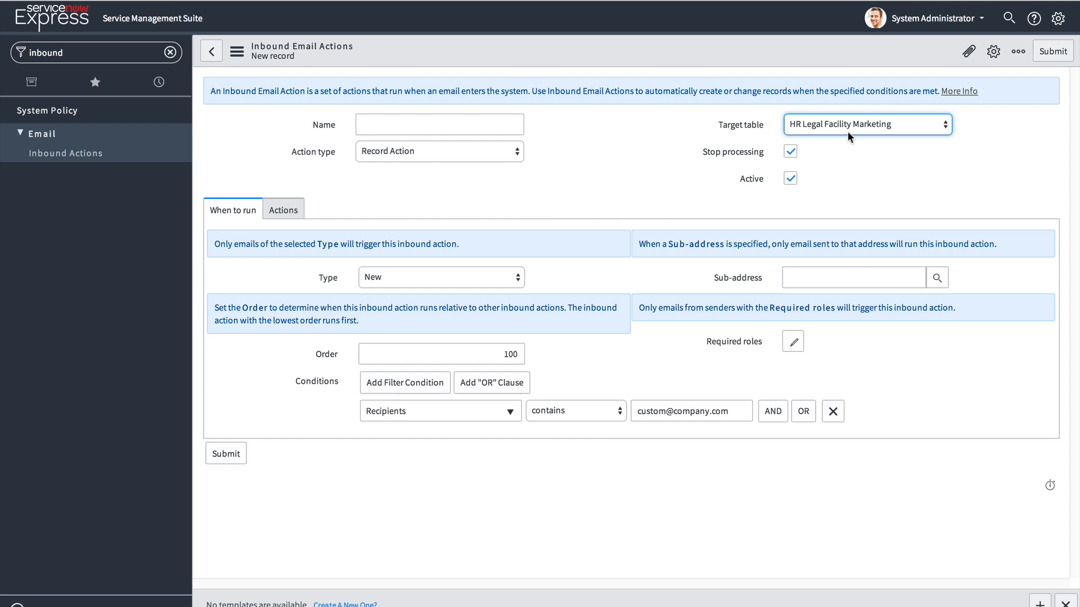
{"action": "left_click", "coordinate": [492, 123]}
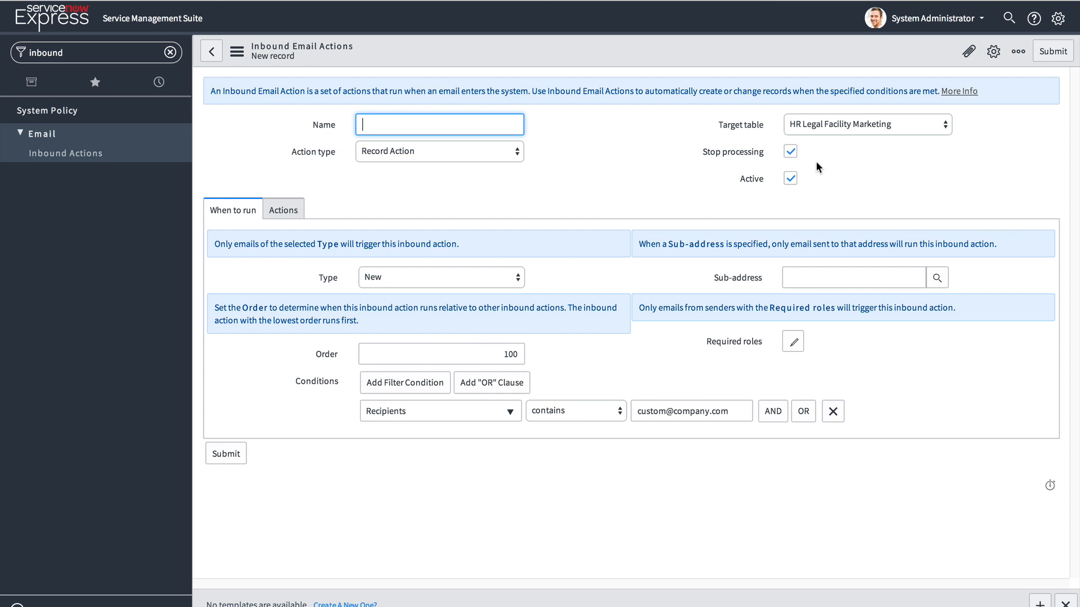
{"action": "left_click", "coordinate": [790, 152]}
{"action": "left_click", "coordinate": [790, 155]}
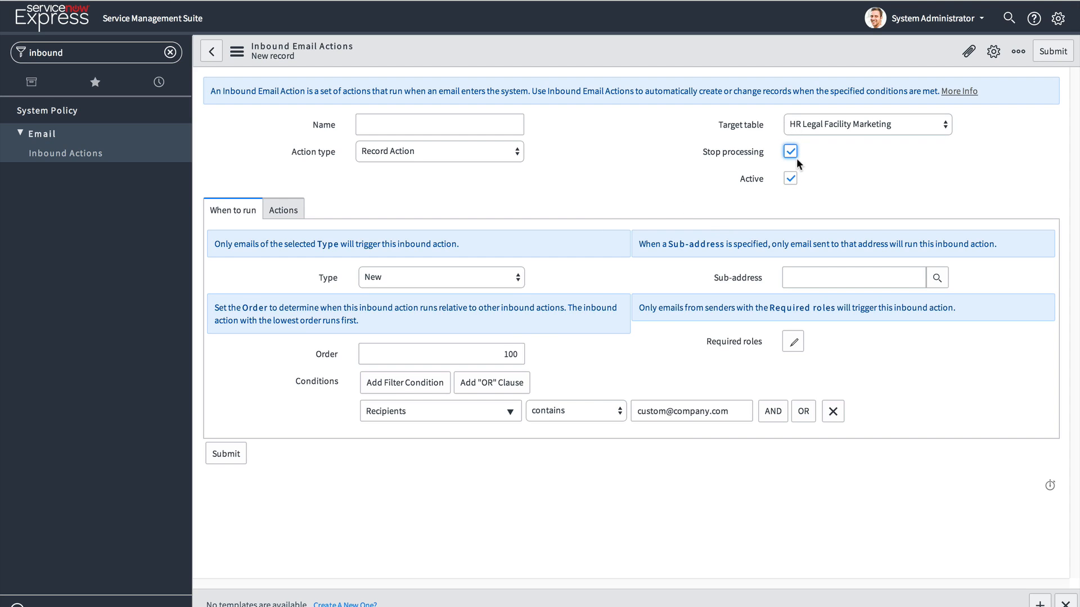
{"action": "left_click", "coordinate": [566, 344]}
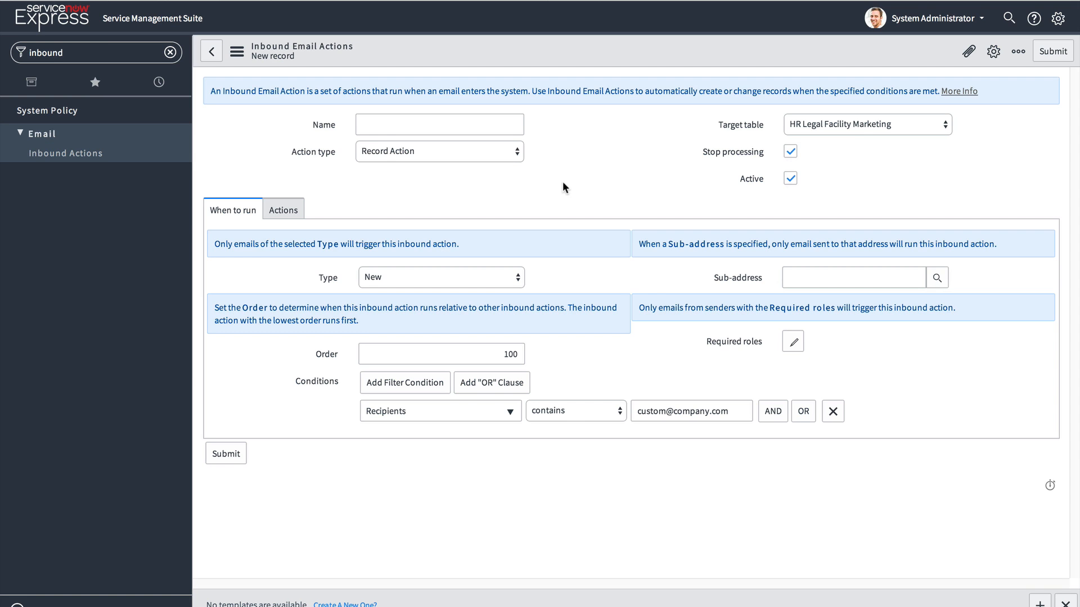
Discard the unsaved inbound action and open the service catalog's Record Producers list.
{"action": "left_click", "coordinate": [63, 23]}
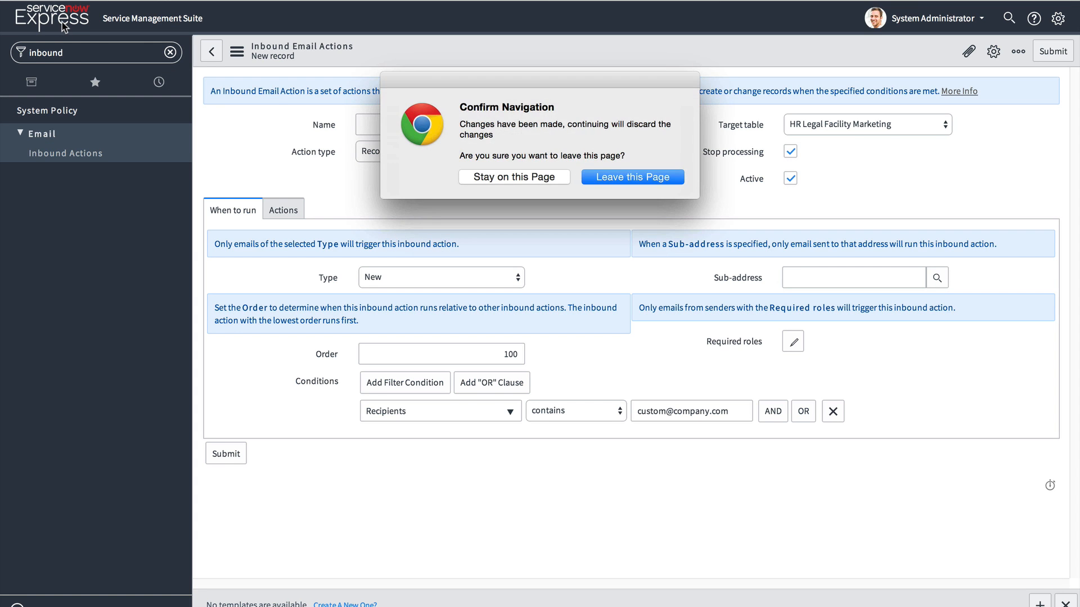
{"action": "left_click", "coordinate": [616, 177]}
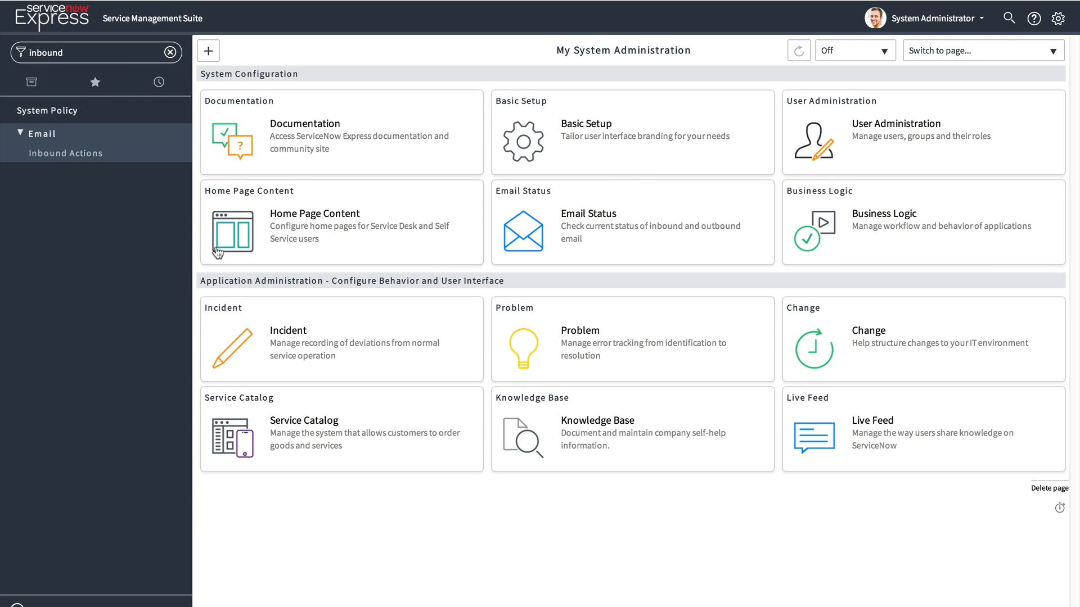
{"action": "left_click", "coordinate": [69, 56]}
{"action": "type", "text": "record"}
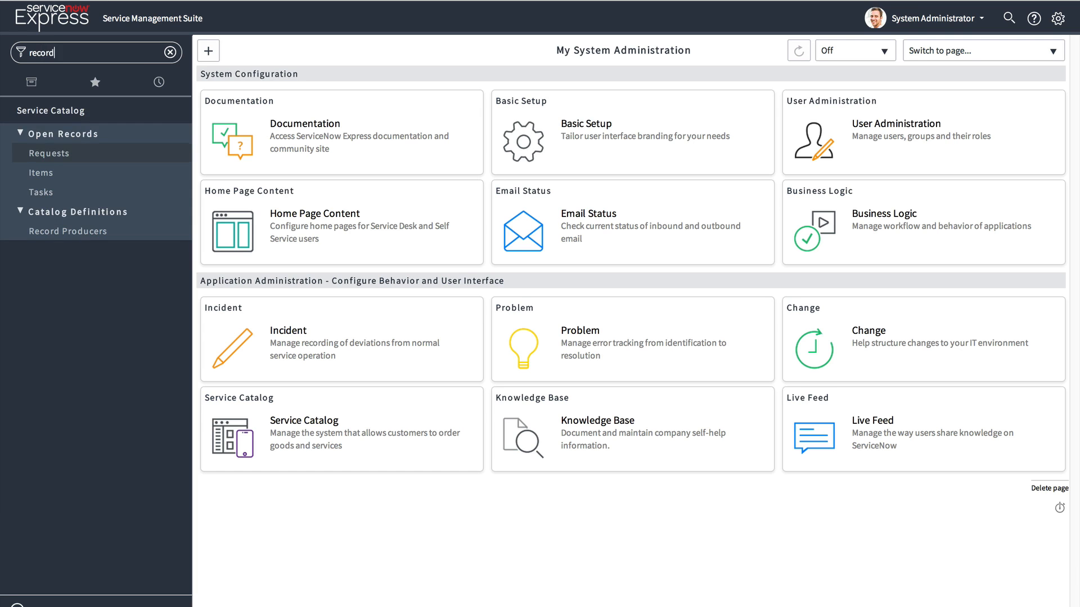
{"action": "left_click", "coordinate": [72, 232]}
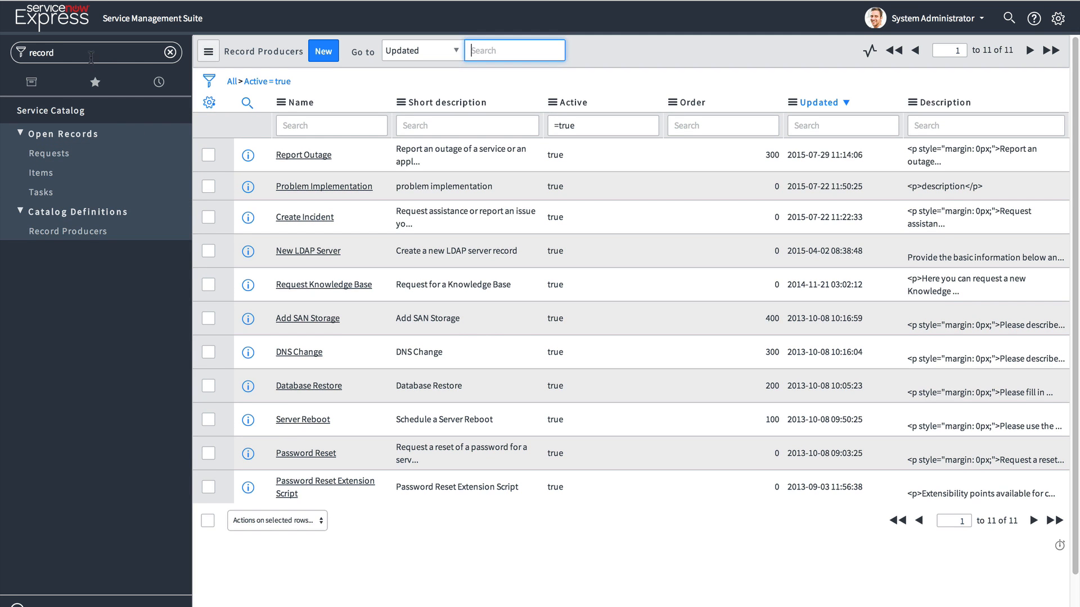
Open the service catalog Categories and submit a category titled HR Custom APP.
{"action": "left_click", "coordinate": [91, 56]}
{"action": "type", "text": "categ"}
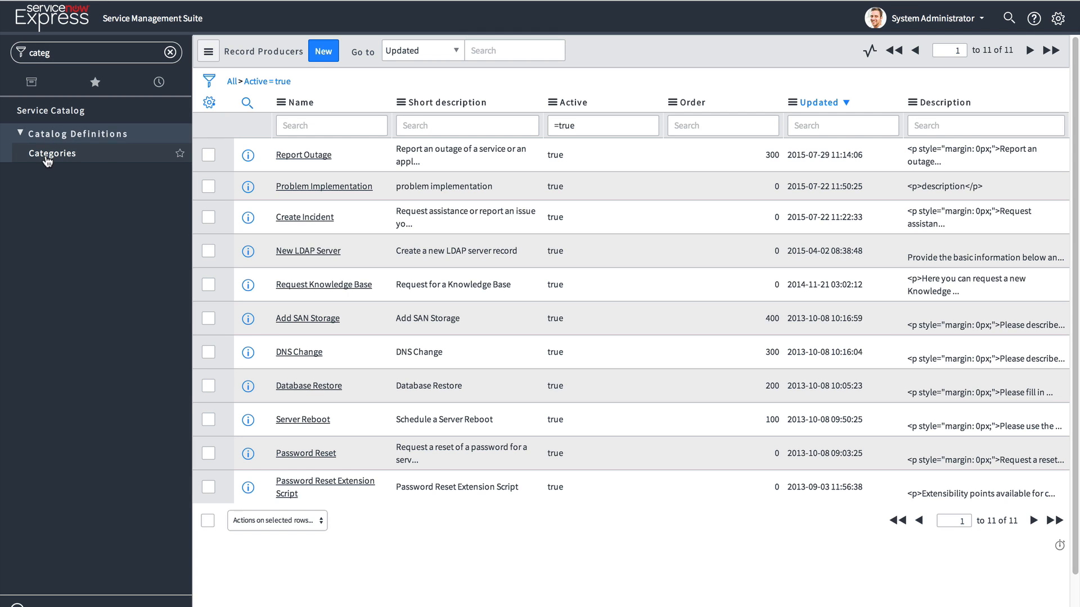
{"action": "left_click", "coordinate": [48, 159]}
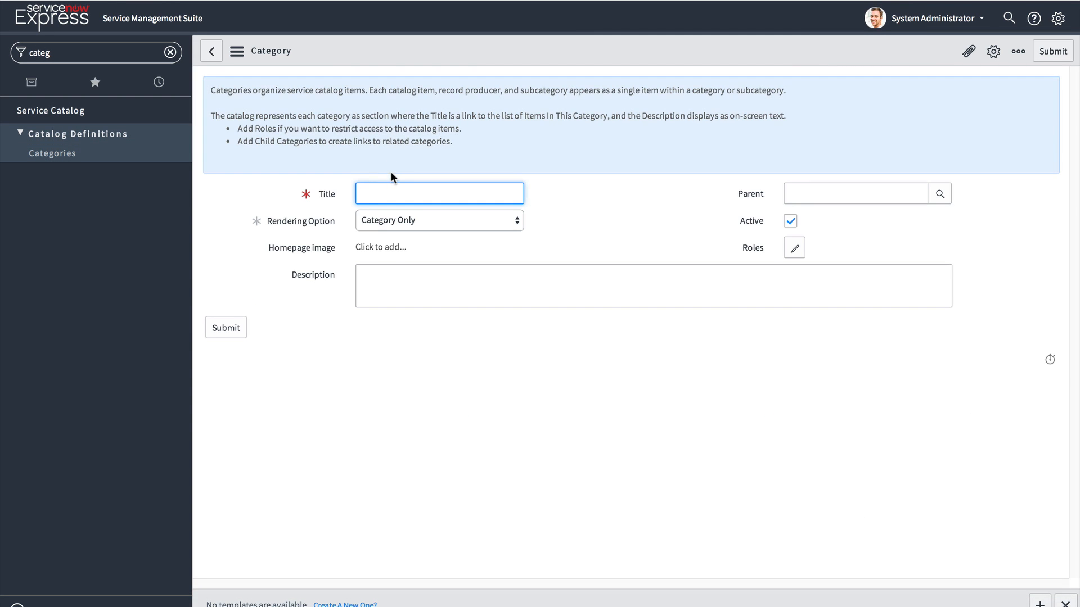
{"action": "type", "text": "HR Custom APP"}
{"action": "left_click", "coordinate": [599, 387]}
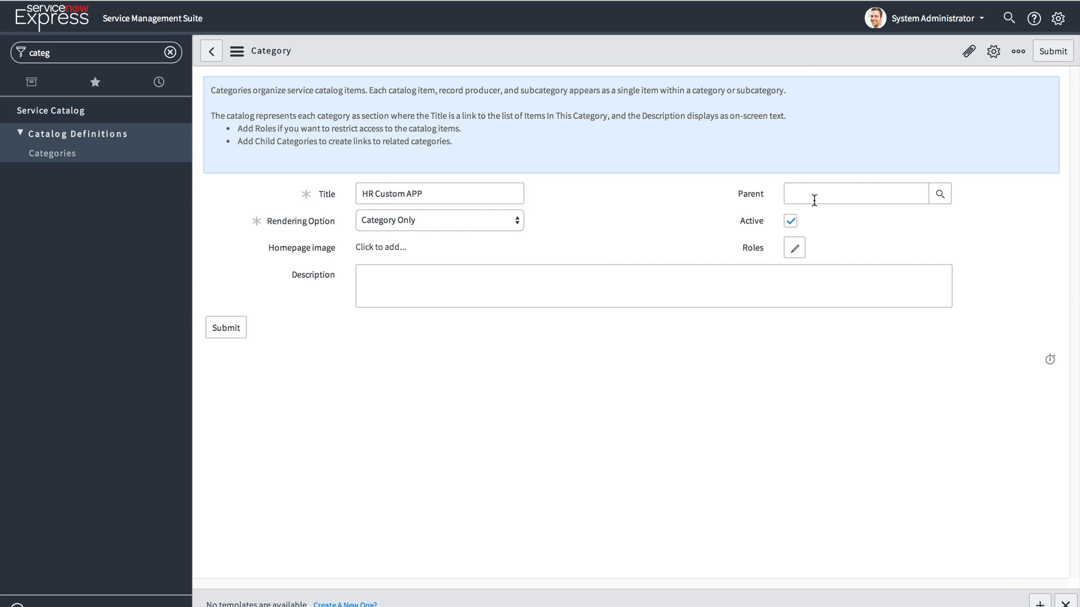
{"action": "left_click", "coordinate": [239, 329]}
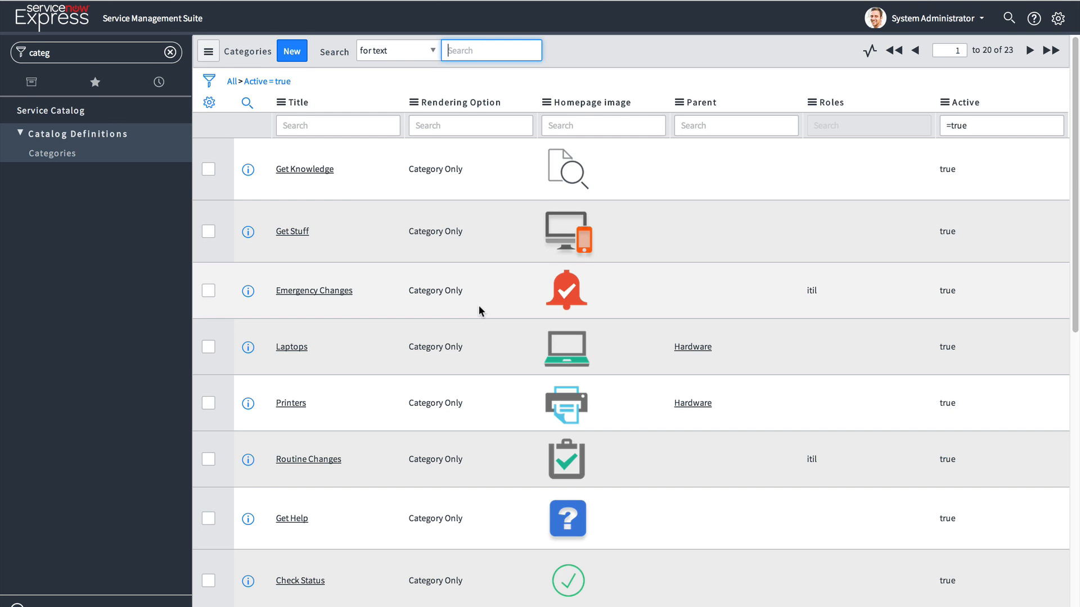
Filter the categories by titles matching "*custom" and open the HR Custom APP category.
{"action": "scroll", "coordinate": [478, 306], "scroll_direction": "down", "scroll_amount": 6}
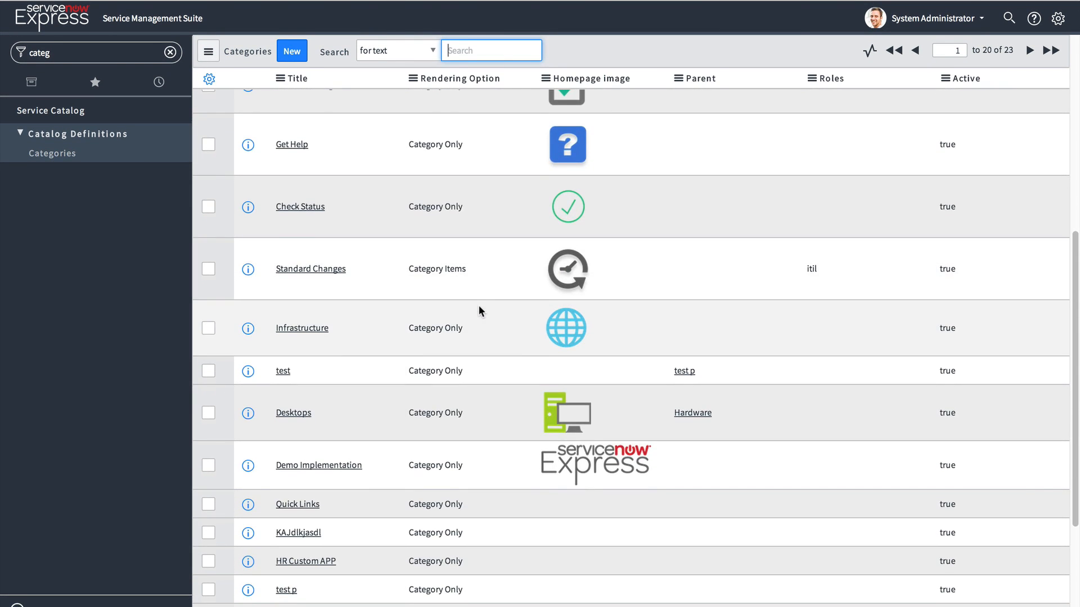
{"action": "scroll", "coordinate": [478, 305], "scroll_direction": "up", "scroll_amount": 7}
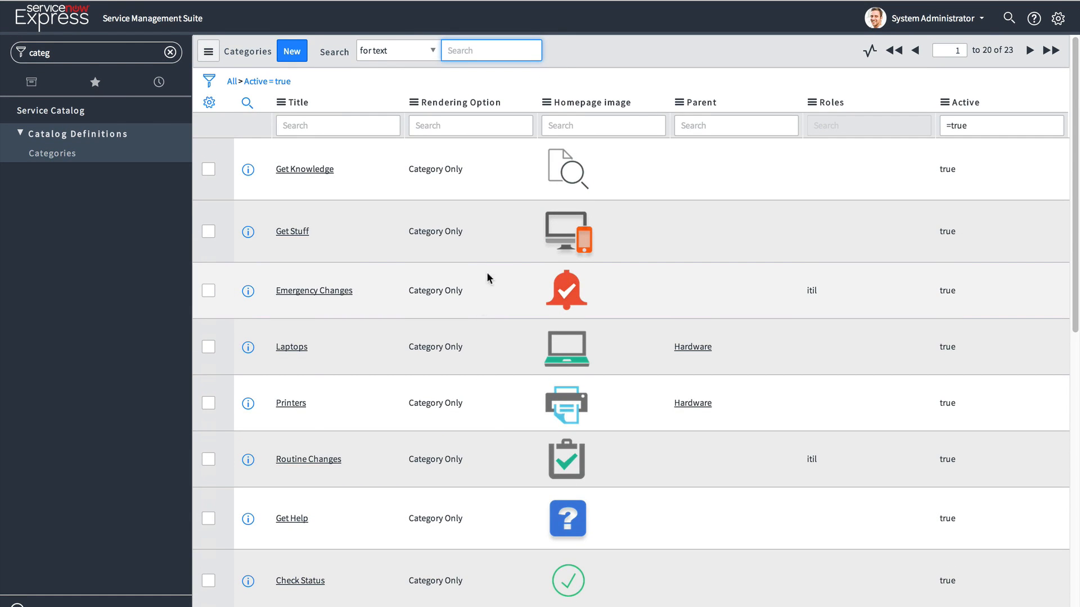
{"action": "left_click", "coordinate": [304, 127]}
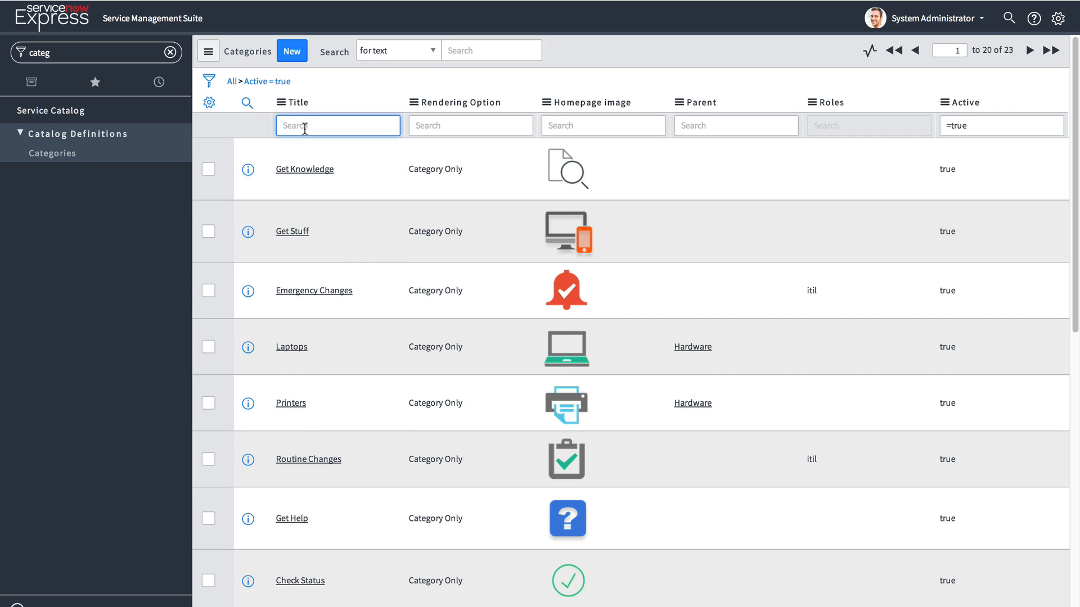
{"action": "type", "text": "*custom"}
{"action": "key", "text": "Return"}
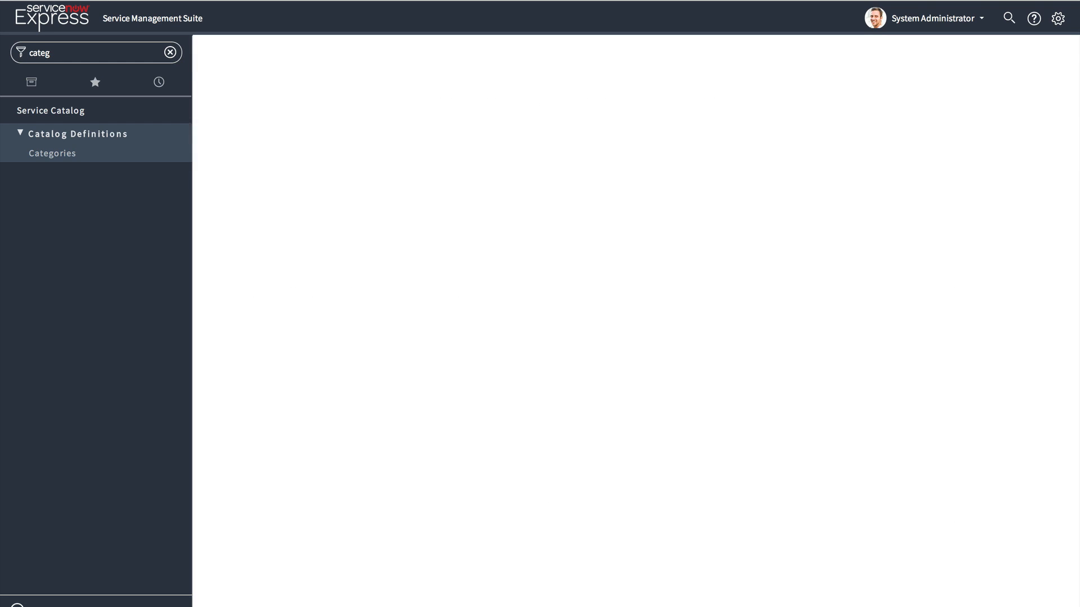
{"action": "left_click", "coordinate": [277, 153]}
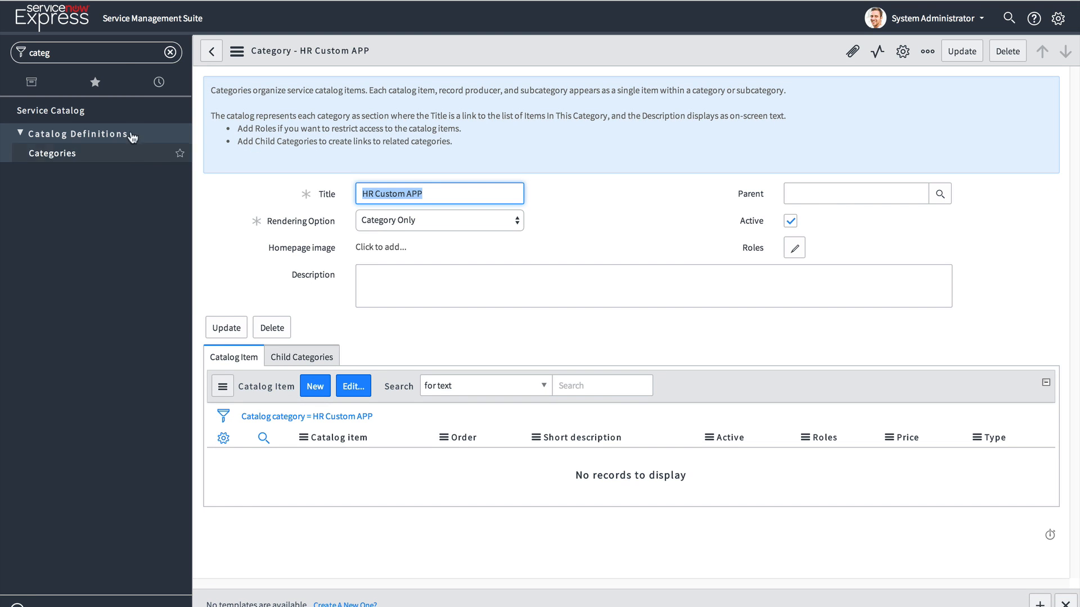
Start a new record producer on the HR Legal Facility Marketing table and review its content and generated record data sections.
{"action": "left_click", "coordinate": [94, 53]}
{"action": "type", "text": "record"}
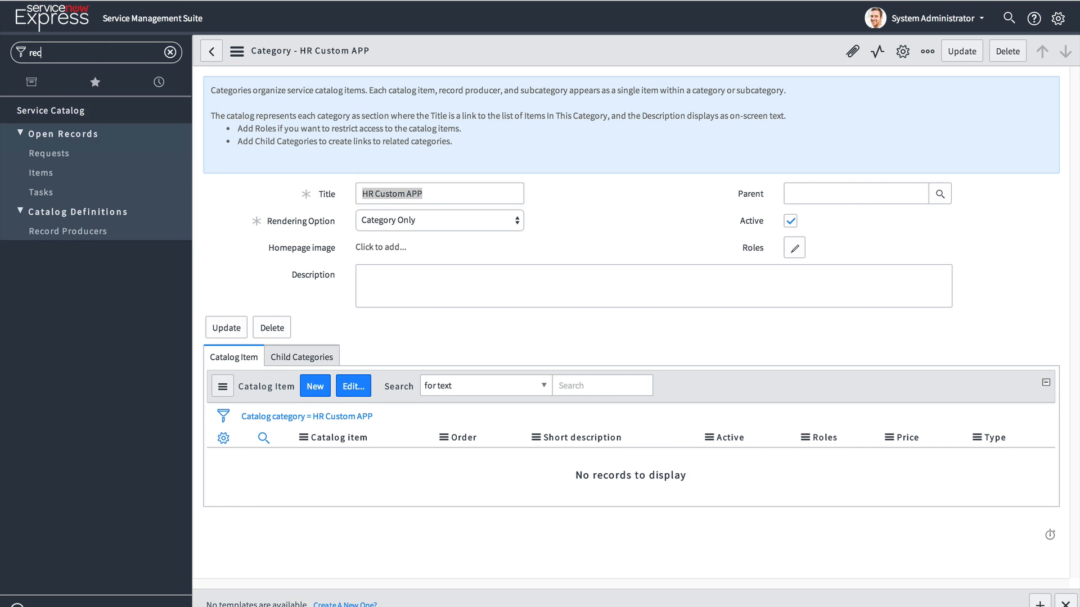
{"action": "left_click", "coordinate": [68, 232]}
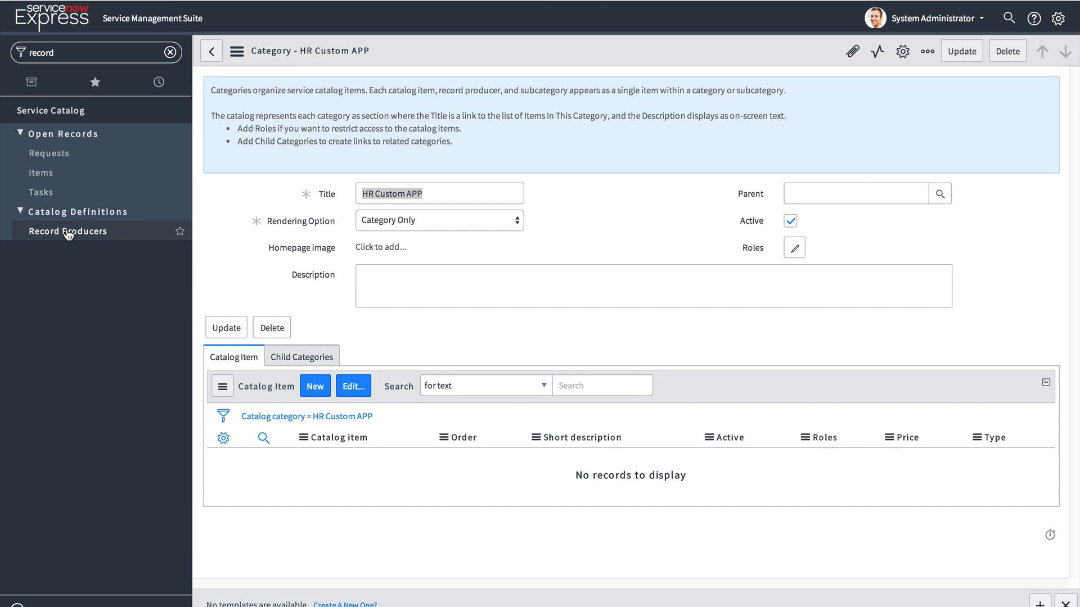
{"action": "left_click", "coordinate": [324, 53]}
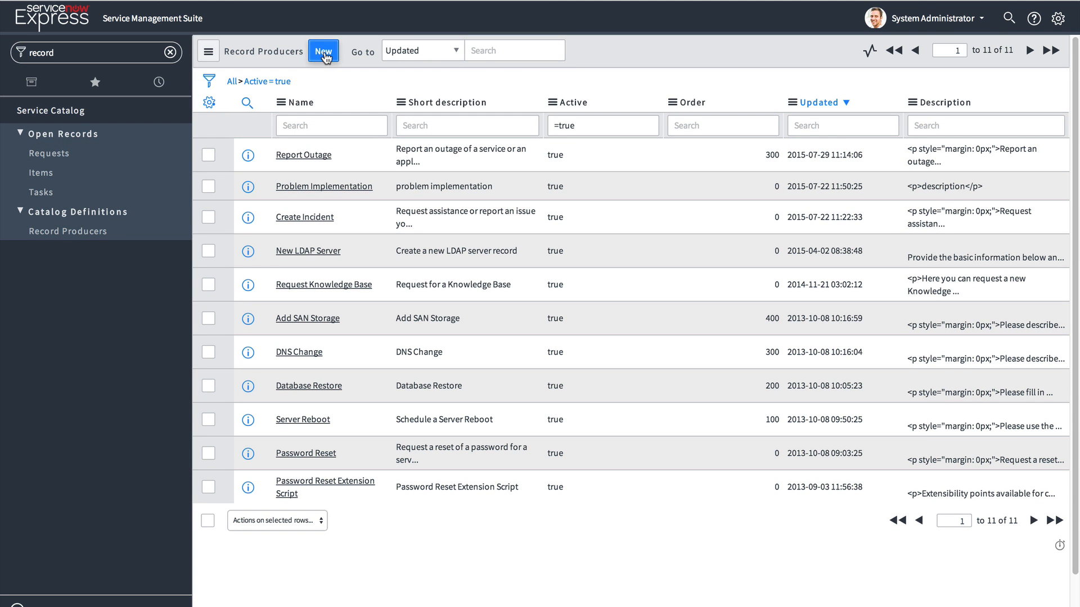
{"action": "left_click", "coordinate": [416, 161]}
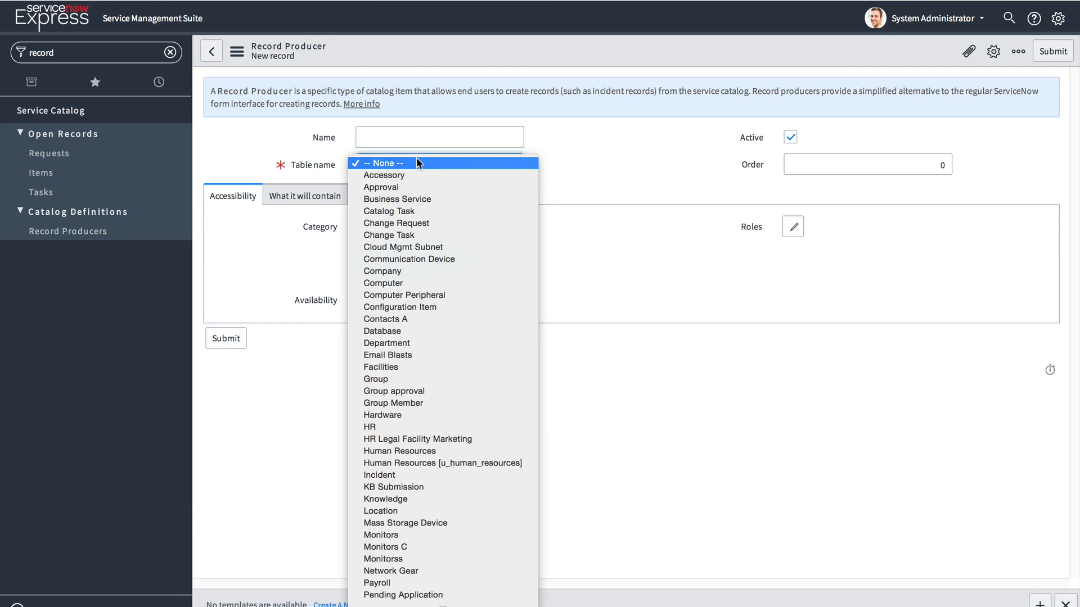
{"action": "left_click", "coordinate": [484, 439]}
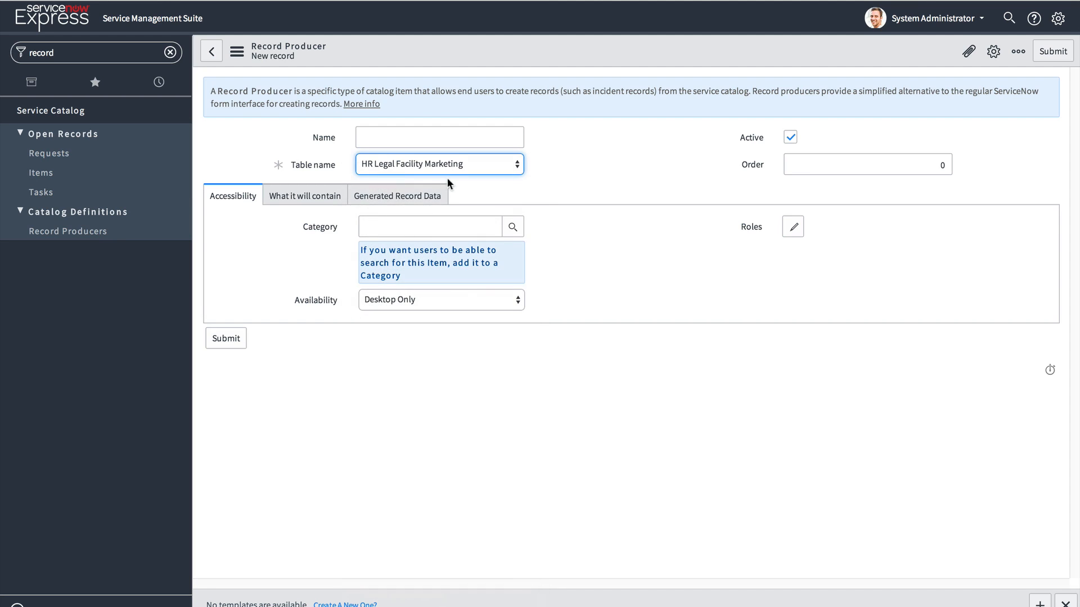
{"action": "left_click", "coordinate": [333, 198]}
{"action": "left_click", "coordinate": [408, 199]}
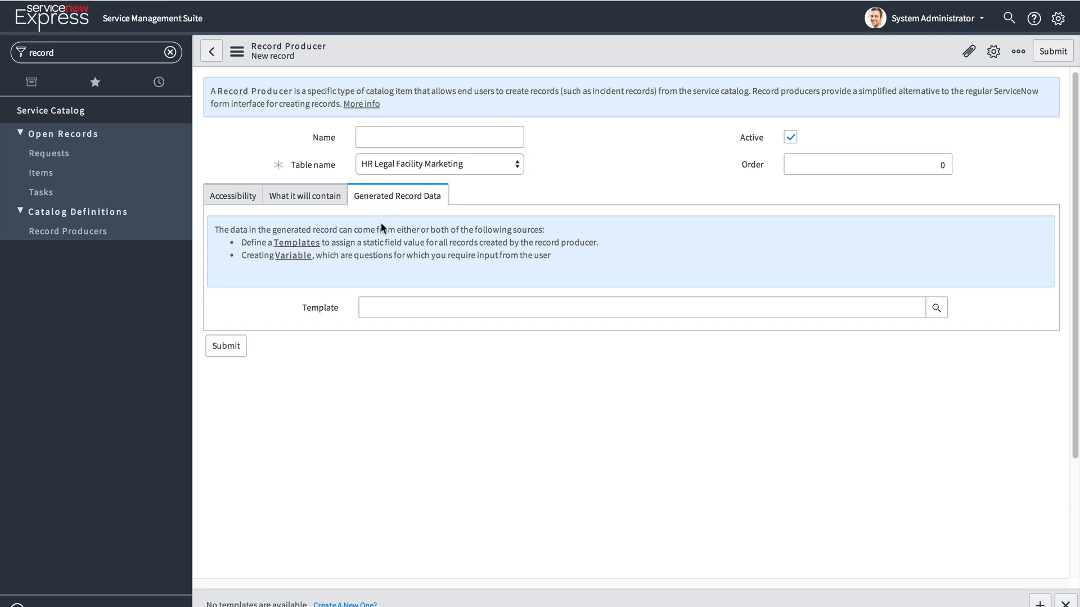
{"action": "left_click", "coordinate": [248, 197]}
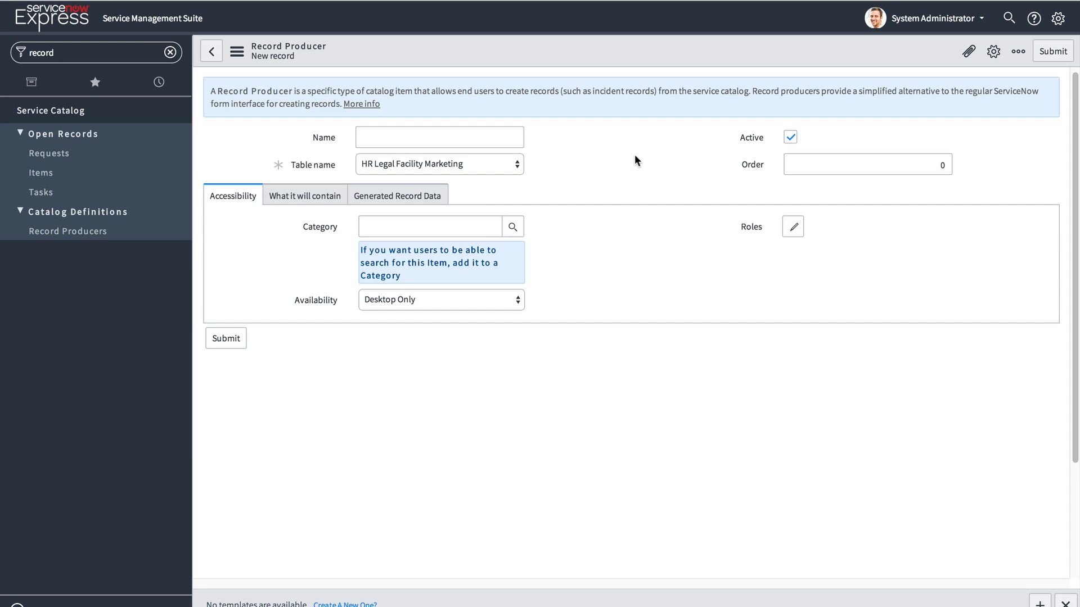
Save the record producer and add a Select Box variable with the question "What should the priority be?".
{"action": "right_click", "coordinate": [694, 47]}
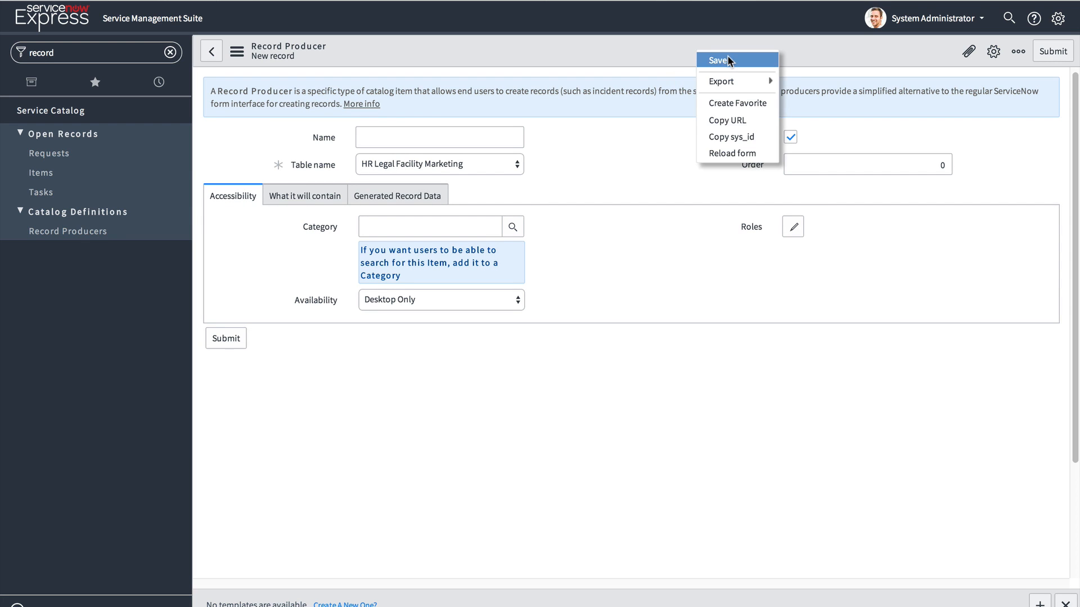
{"action": "left_click", "coordinate": [727, 56]}
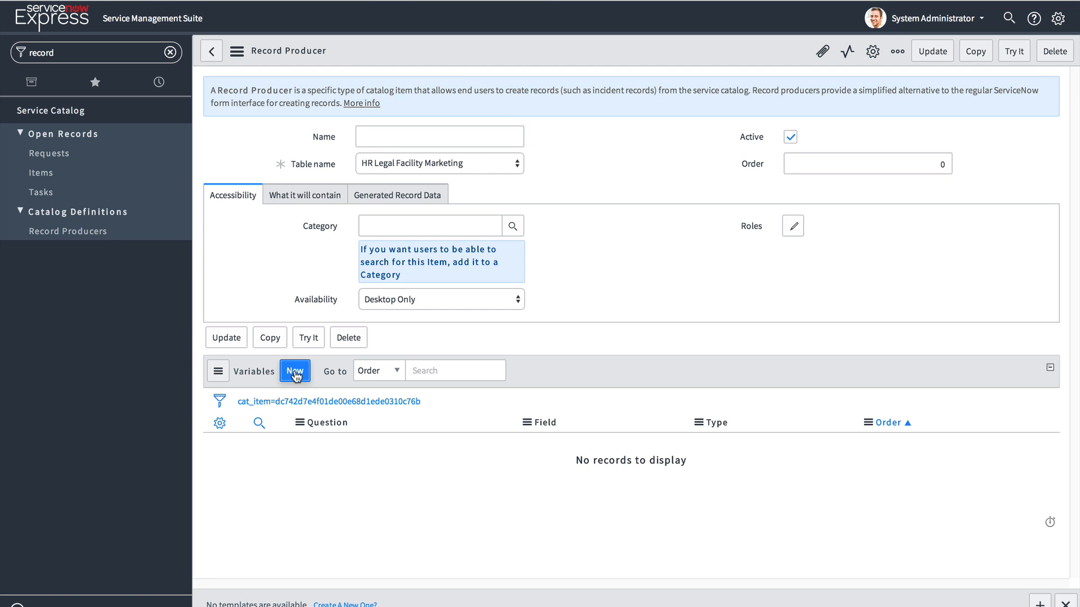
{"action": "left_click", "coordinate": [295, 372]}
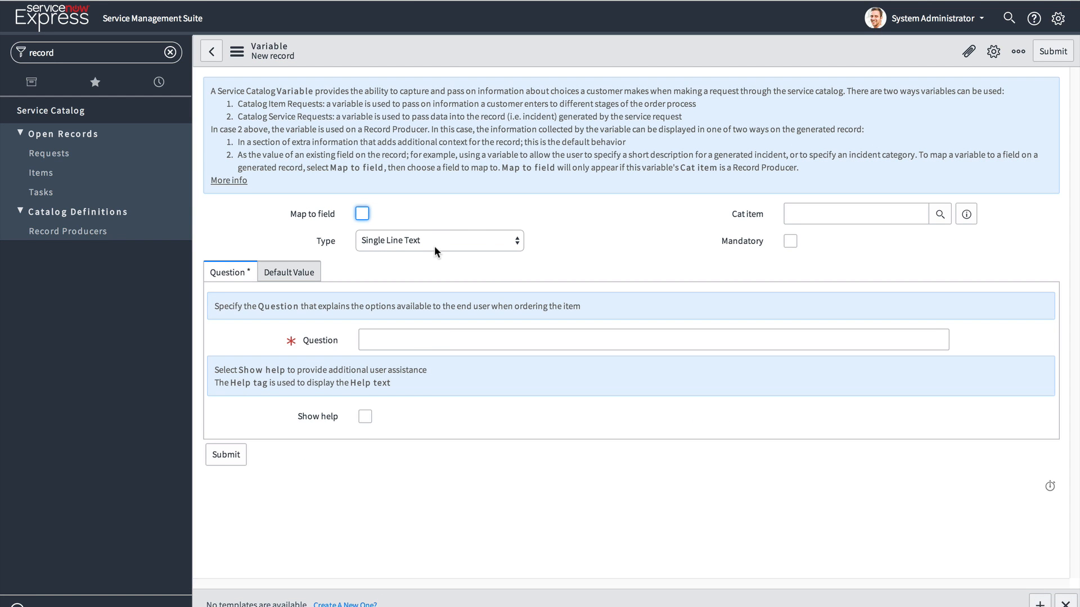
{"action": "left_click", "coordinate": [436, 241]}
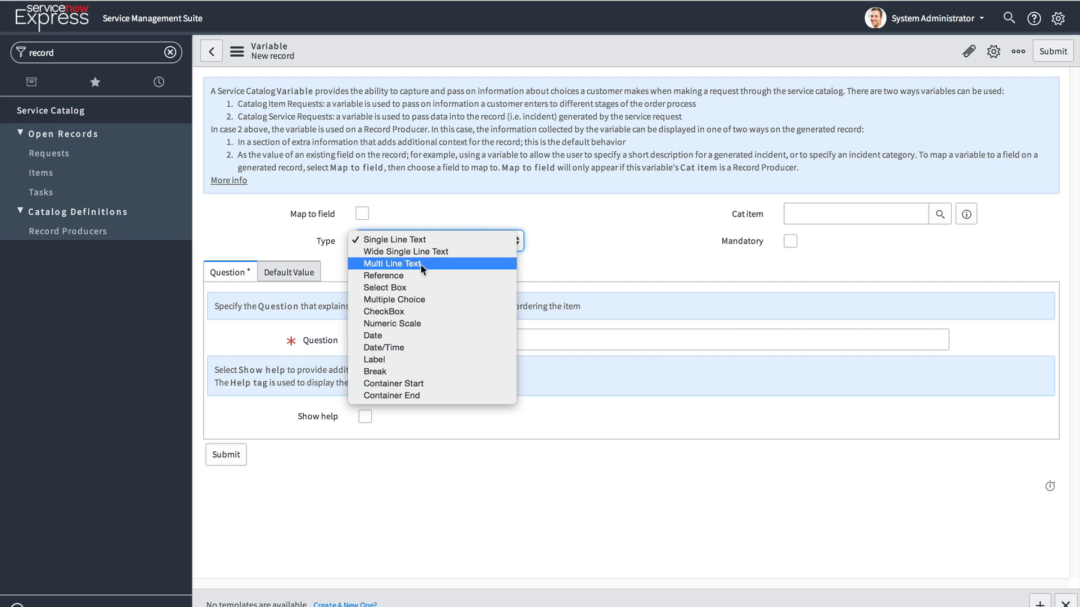
{"action": "left_click", "coordinate": [406, 284]}
{"action": "left_click", "coordinate": [422, 339]}
{"action": "type", "text": "W"}
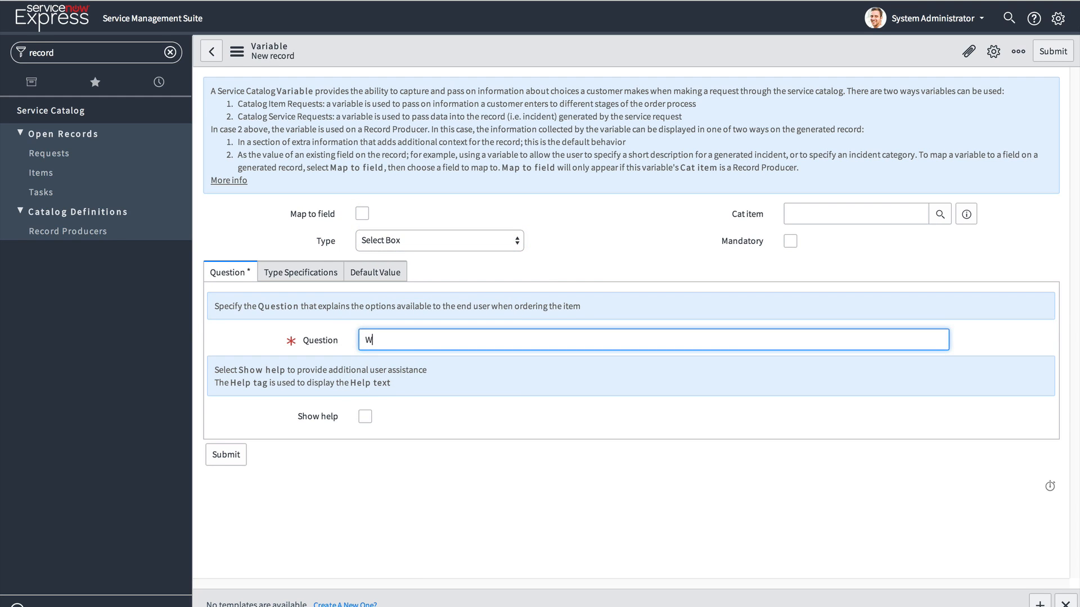
{"action": "type", "text": "hat should the priority be?"}
{"action": "left_click", "coordinate": [377, 274]}
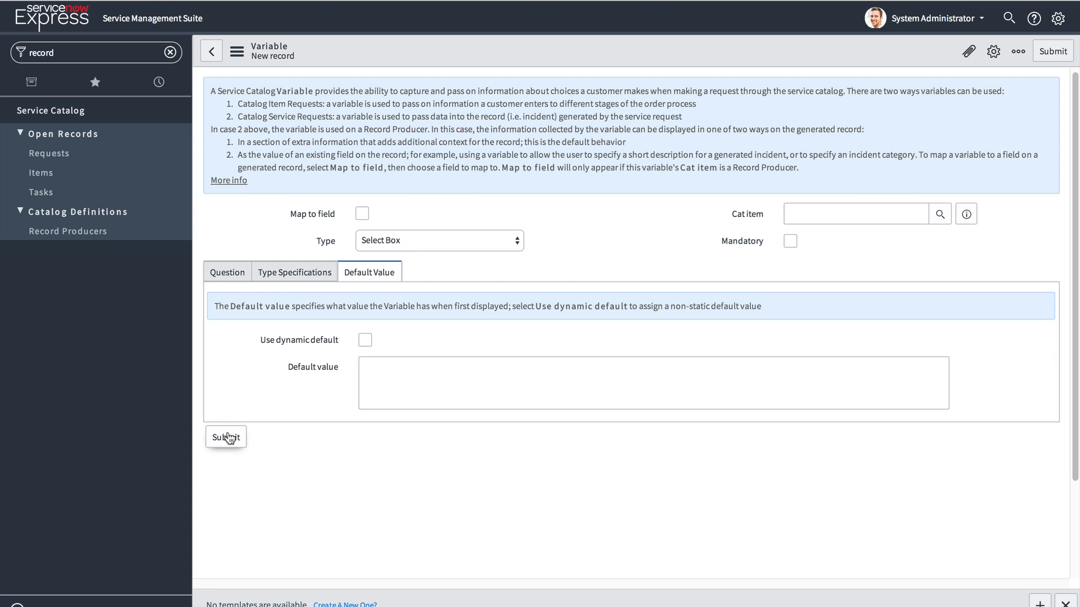
{"action": "left_click", "coordinate": [227, 438]}
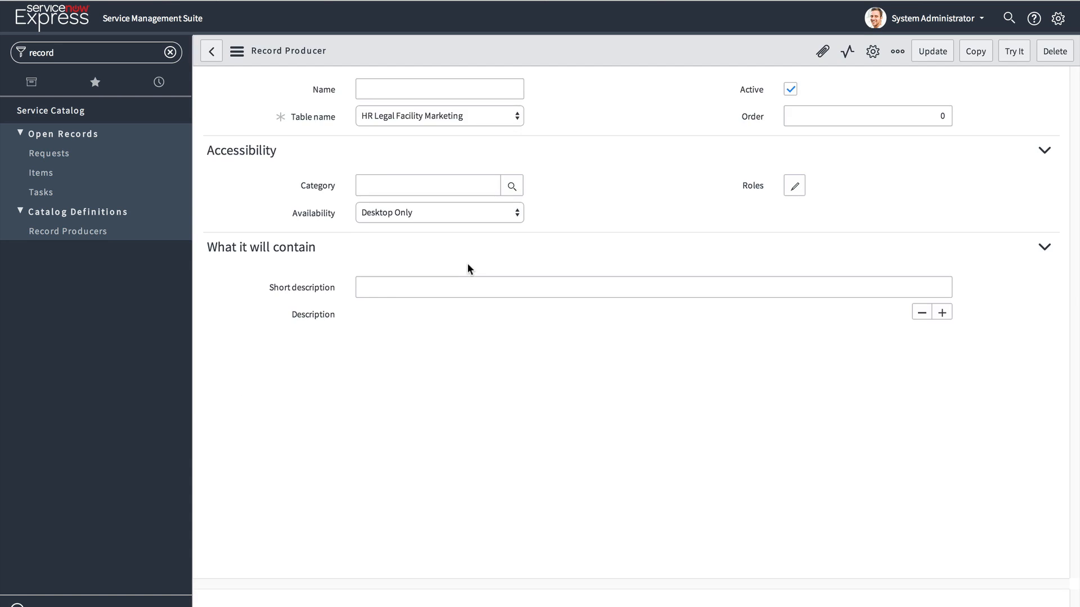
Set the priority variable's choice table to HR Legal Facility Marketing and its choice field to Priority, and update it.
{"action": "left_click", "coordinate": [287, 450]}
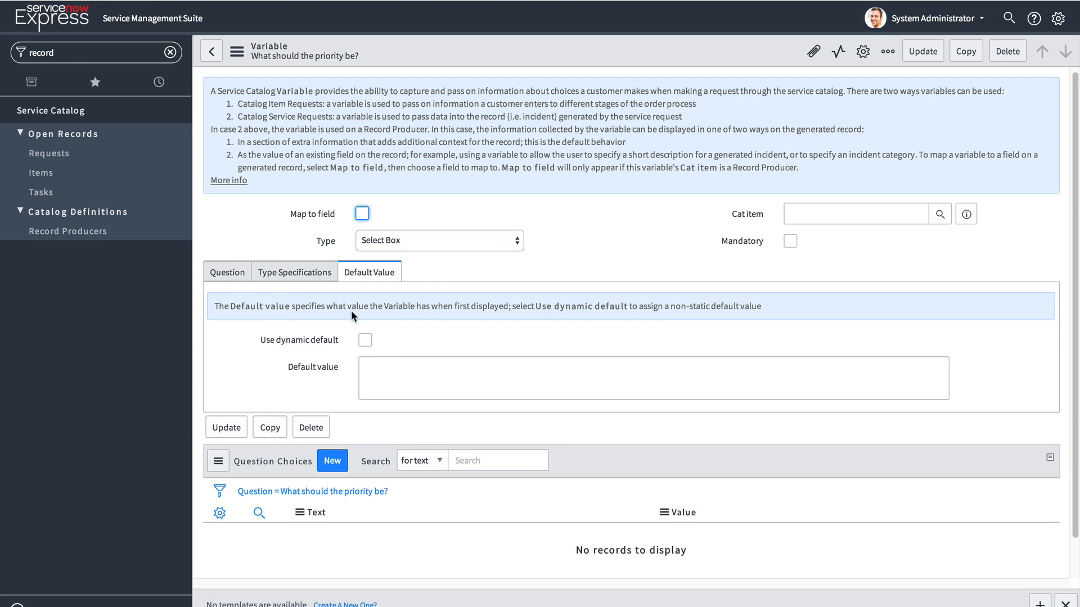
{"action": "left_click", "coordinate": [321, 275]}
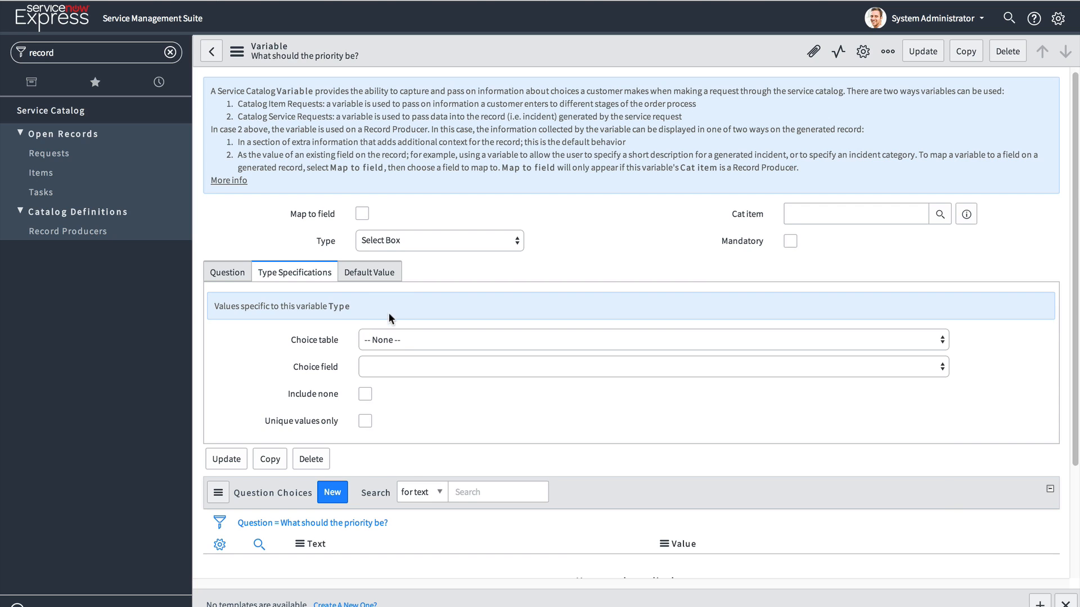
{"action": "left_click", "coordinate": [409, 336]}
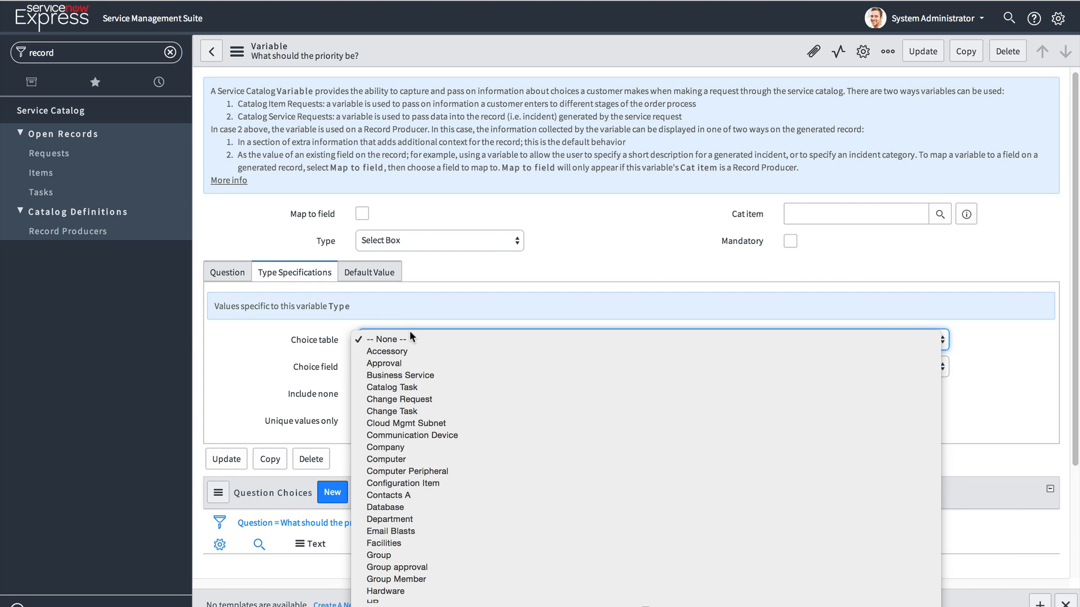
{"action": "scroll", "coordinate": [450, 506], "scroll_direction": "down", "scroll_amount": 3}
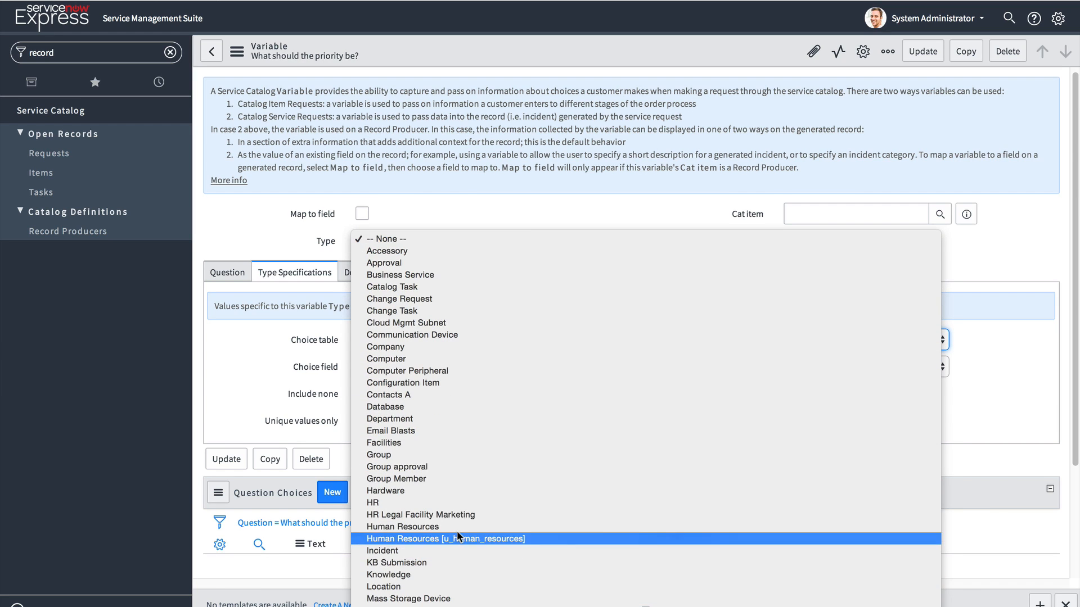
{"action": "left_click", "coordinate": [488, 512]}
{"action": "left_click", "coordinate": [420, 365]}
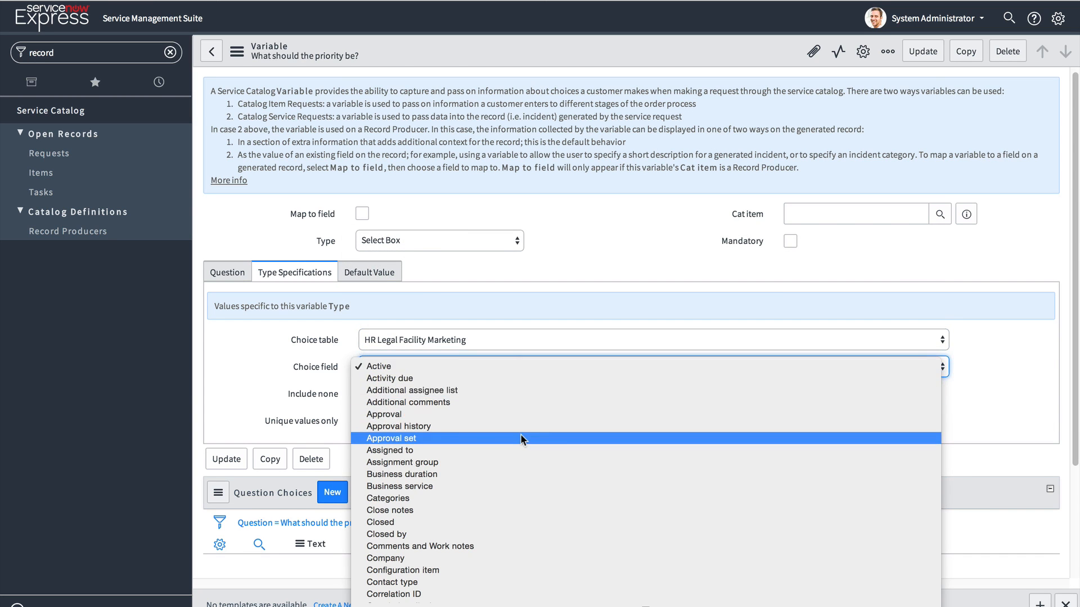
{"action": "scroll", "coordinate": [521, 433], "scroll_direction": "down", "scroll_amount": 10}
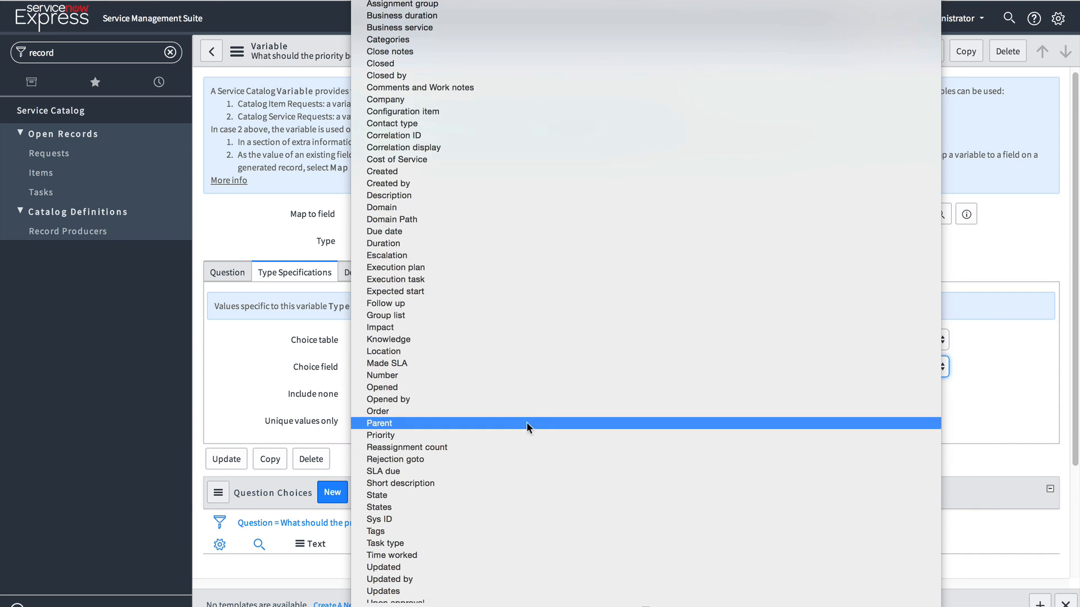
{"action": "left_click", "coordinate": [522, 433]}
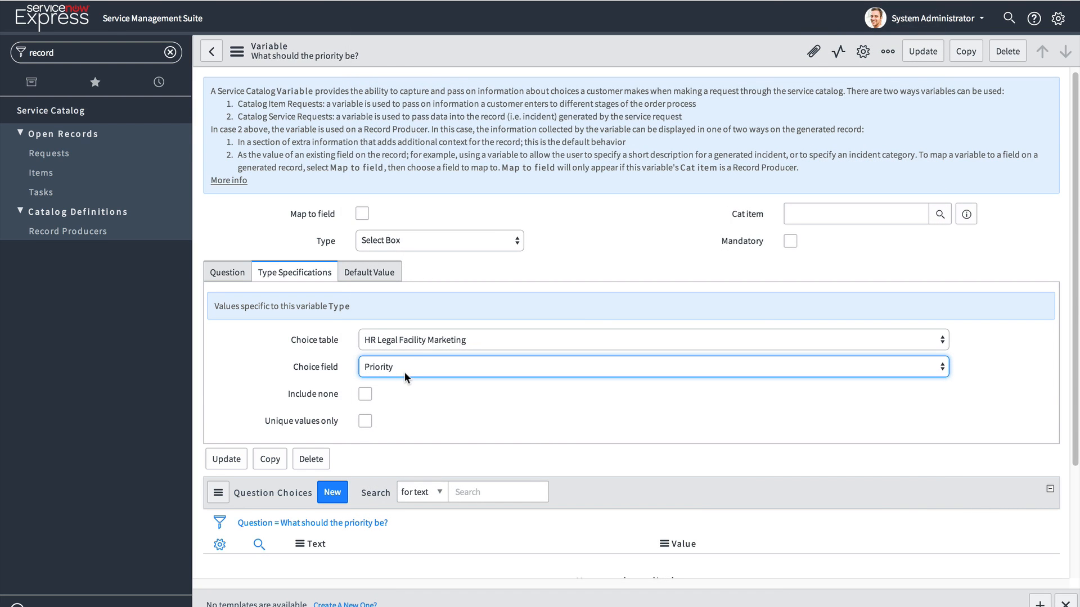
{"action": "left_click", "coordinate": [934, 52]}
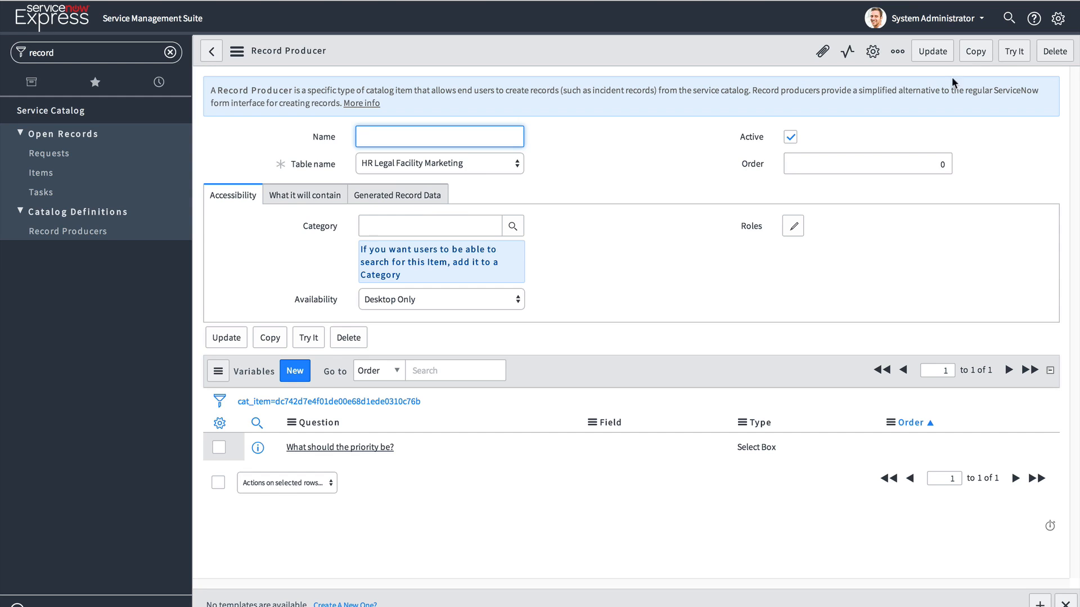
Try the record producer and check the choices offered for the priority question.
{"action": "left_click", "coordinate": [1014, 51]}
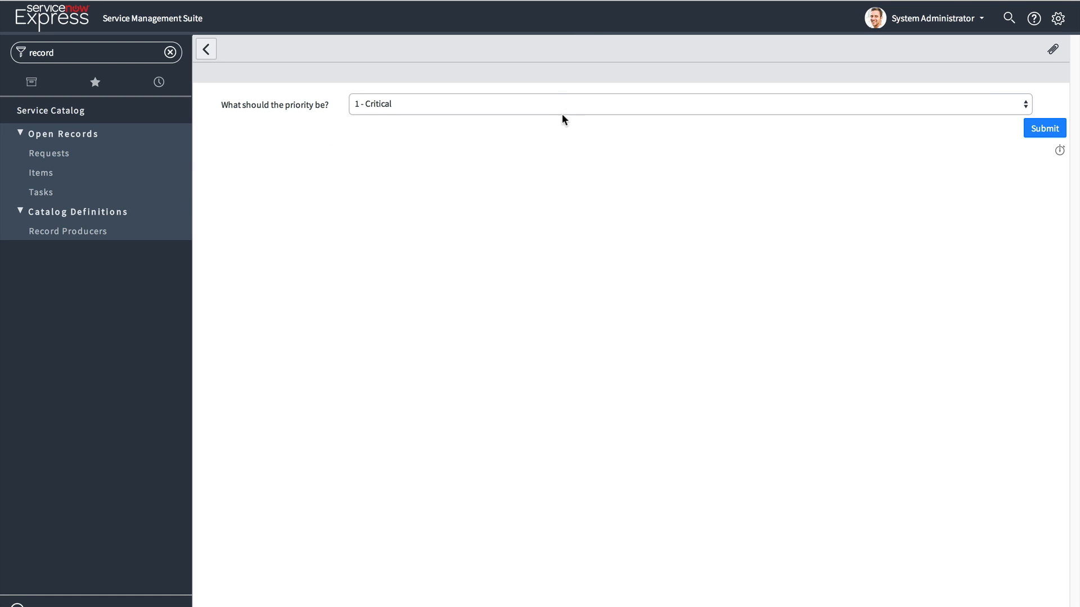
{"action": "left_click", "coordinate": [559, 103]}
{"action": "left_click", "coordinate": [319, 168]}
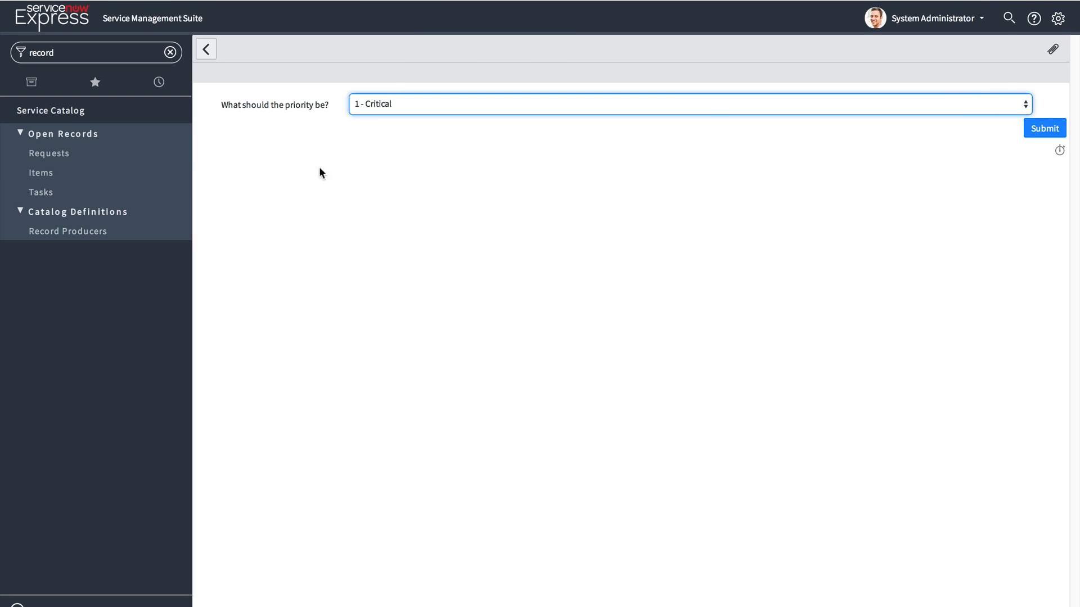
Return from the trial form and name the record producer HR Custom.
{"action": "left_click", "coordinate": [207, 56]}
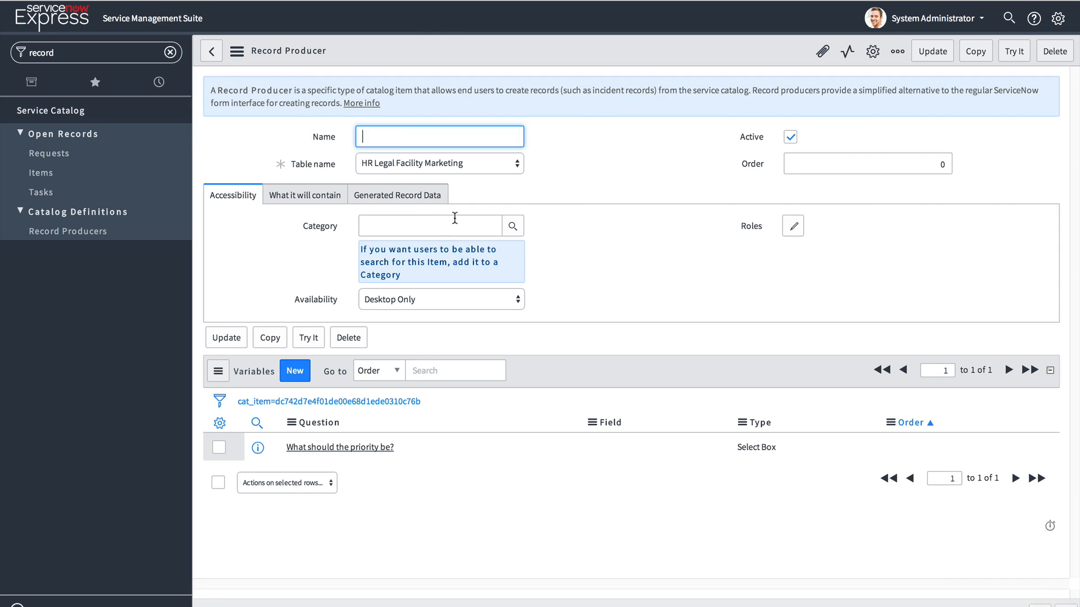
{"action": "type", "text": "HR"}
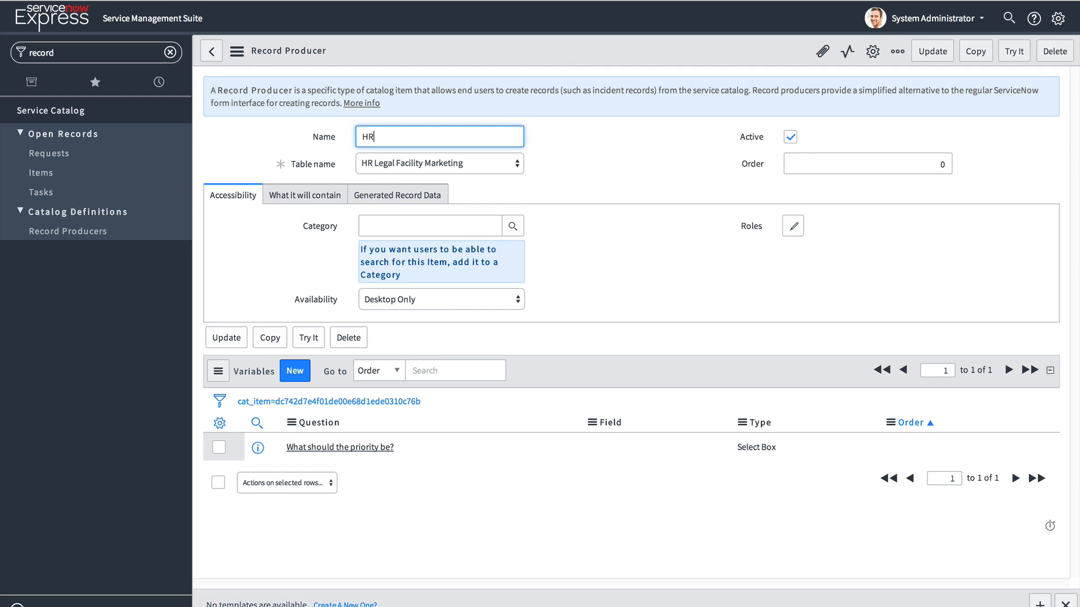
{"action": "type", "text": " Custom"}
Filter the navigator for overview and report modules.
{"action": "left_click", "coordinate": [82, 57]}
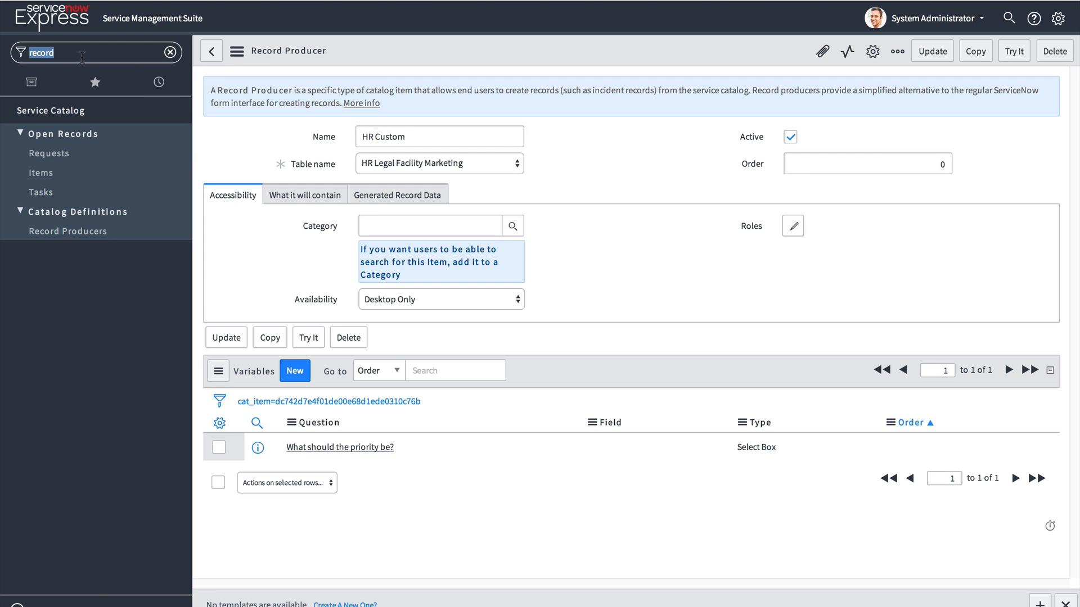
{"action": "type", "text": "overview"}
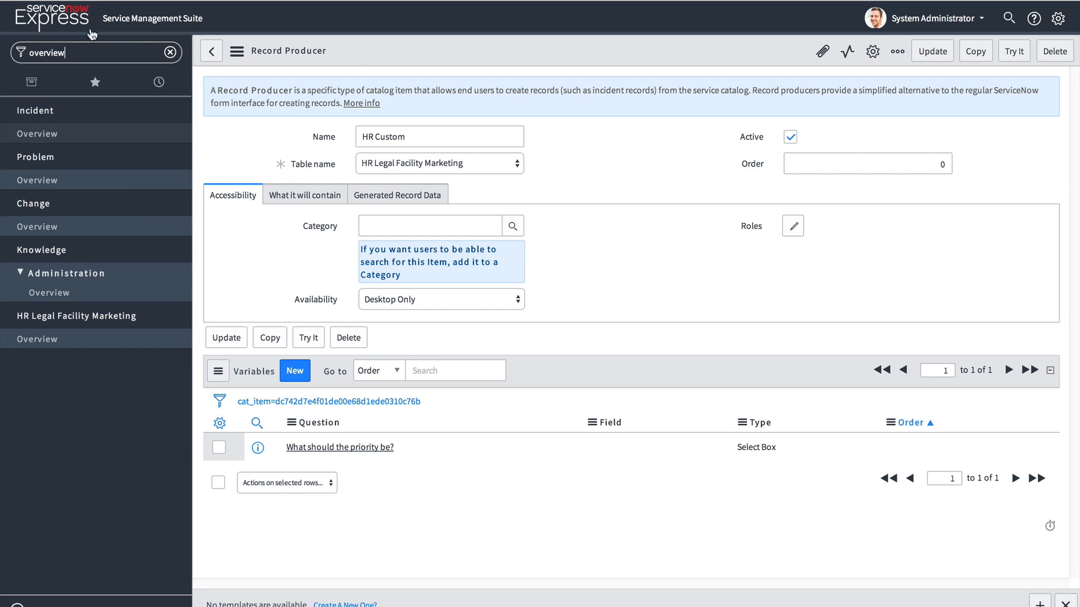
{"action": "double_click", "coordinate": [80, 47]}
{"action": "type", "text": "report"}
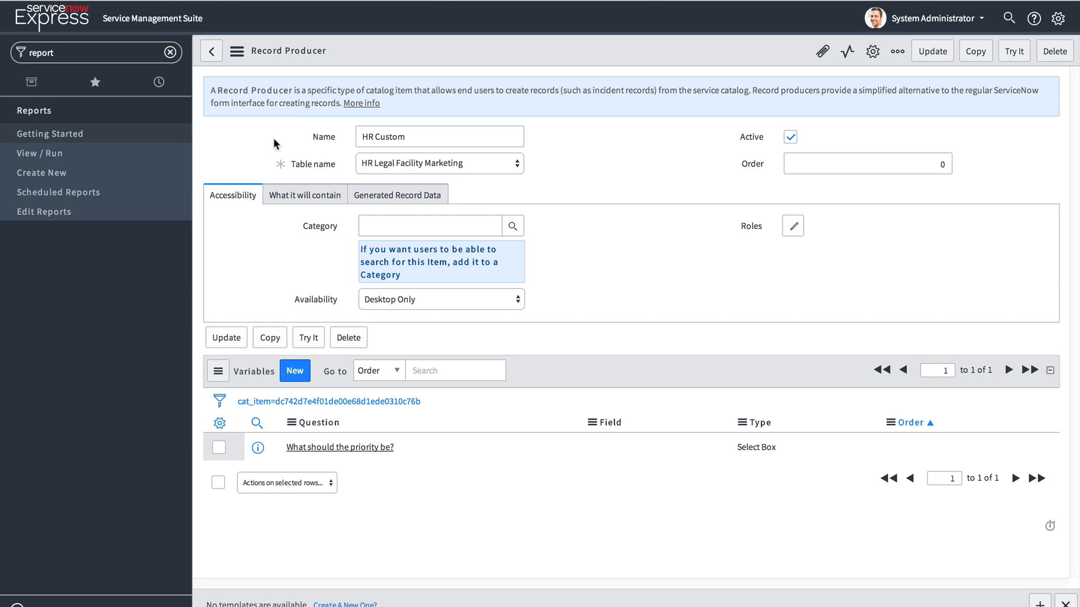
Find SLA Management in the navigator and open its Service Level Agreements list, leaving the record producer unsaved.
{"action": "double_click", "coordinate": [105, 56]}
{"action": "type", "text": "sla"}
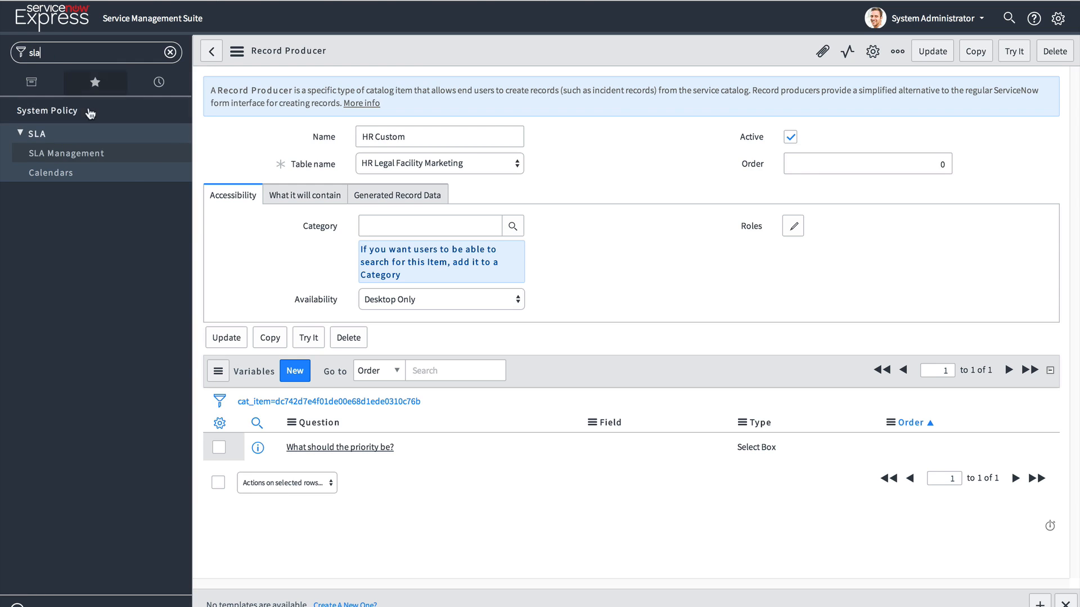
{"action": "left_click", "coordinate": [83, 156]}
{"action": "left_click", "coordinate": [629, 178]}
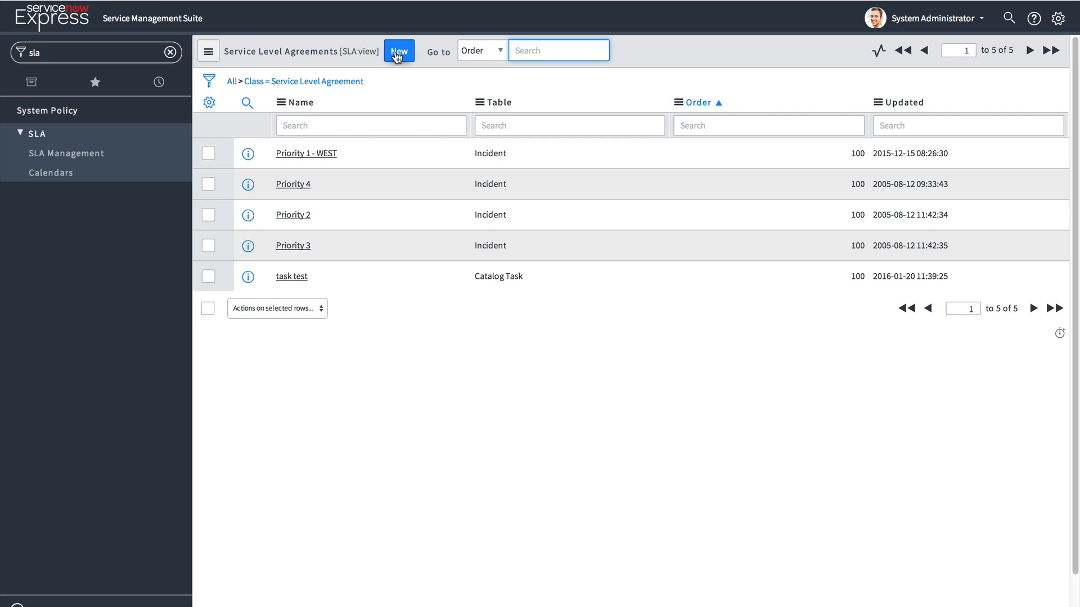
Find and open the Approval Rules list and start a new approval rule.
{"action": "left_click", "coordinate": [66, 58]}
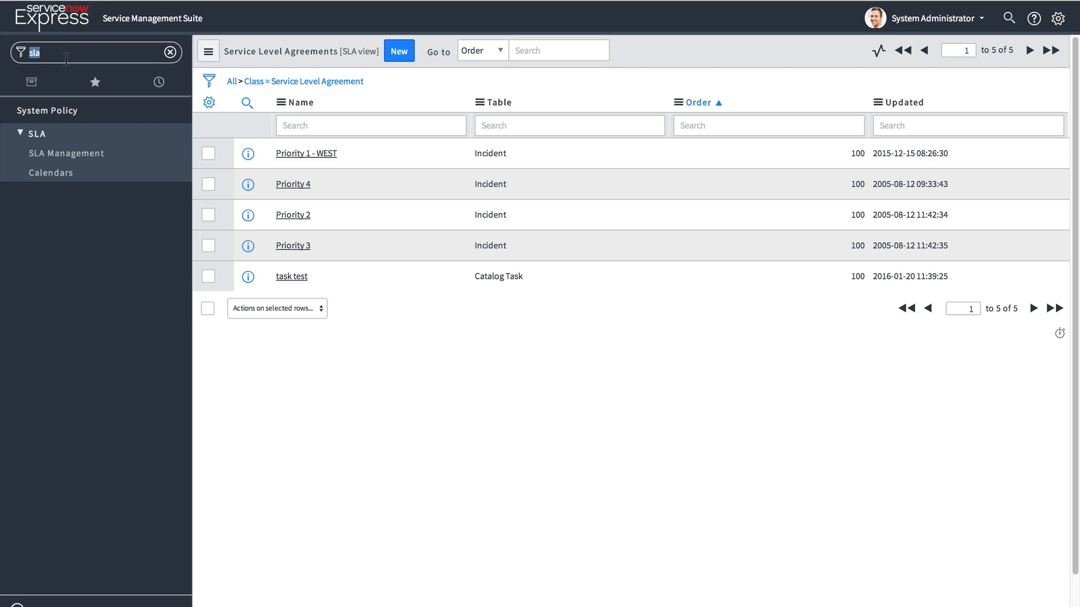
{"action": "type", "text": "appro"}
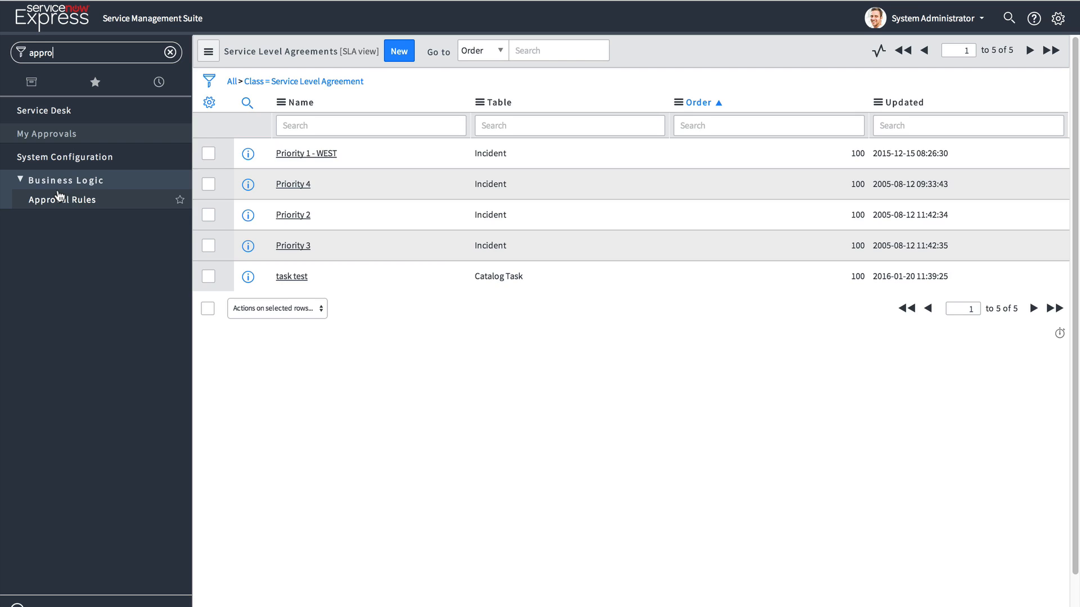
{"action": "left_click", "coordinate": [60, 196]}
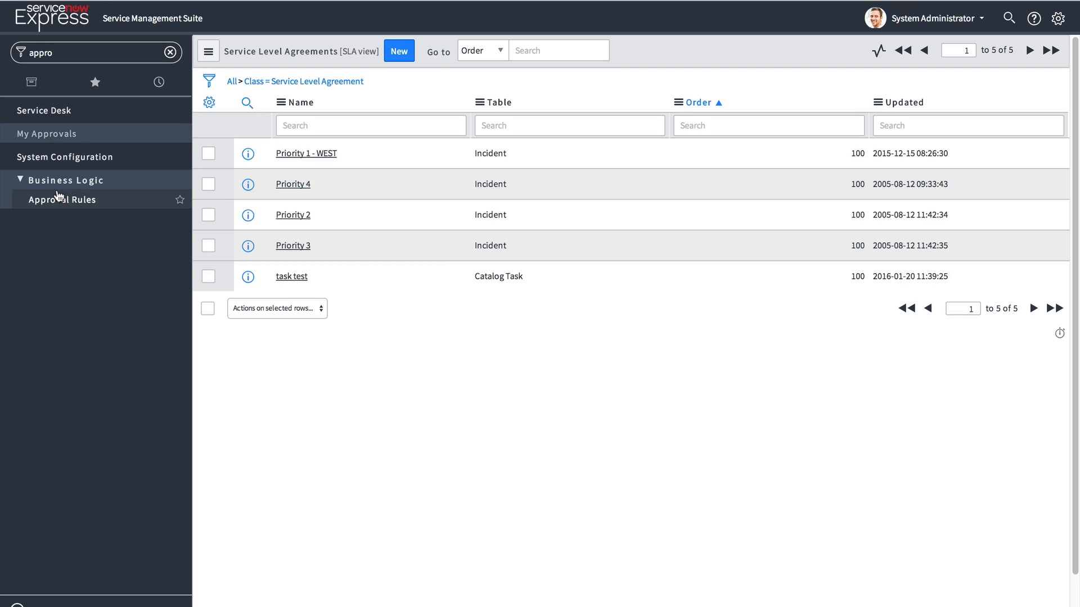
{"action": "left_click", "coordinate": [312, 53]}
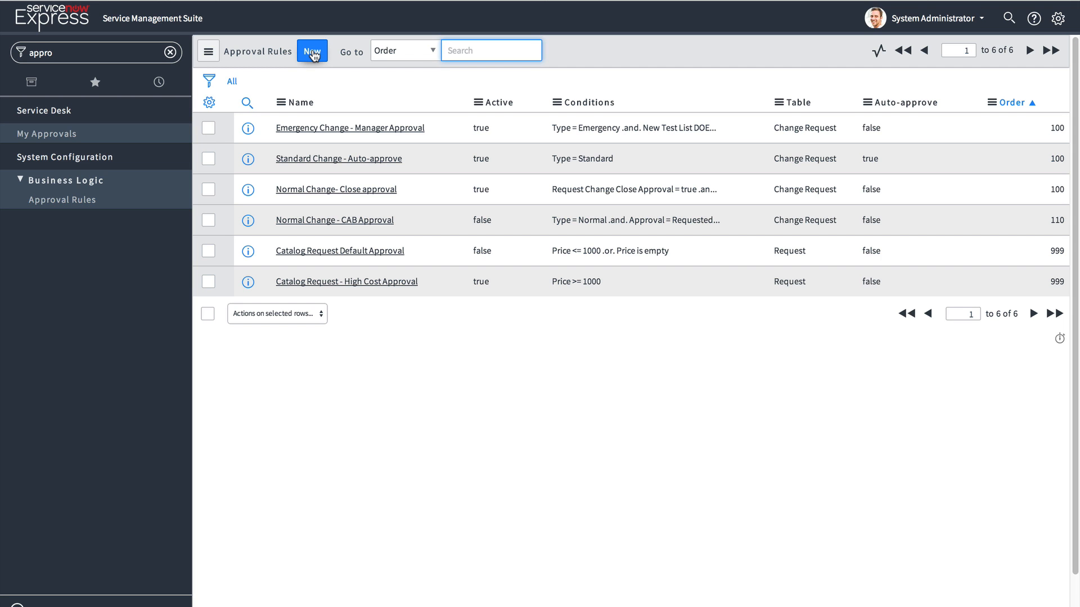
{"action": "left_click", "coordinate": [312, 54]}
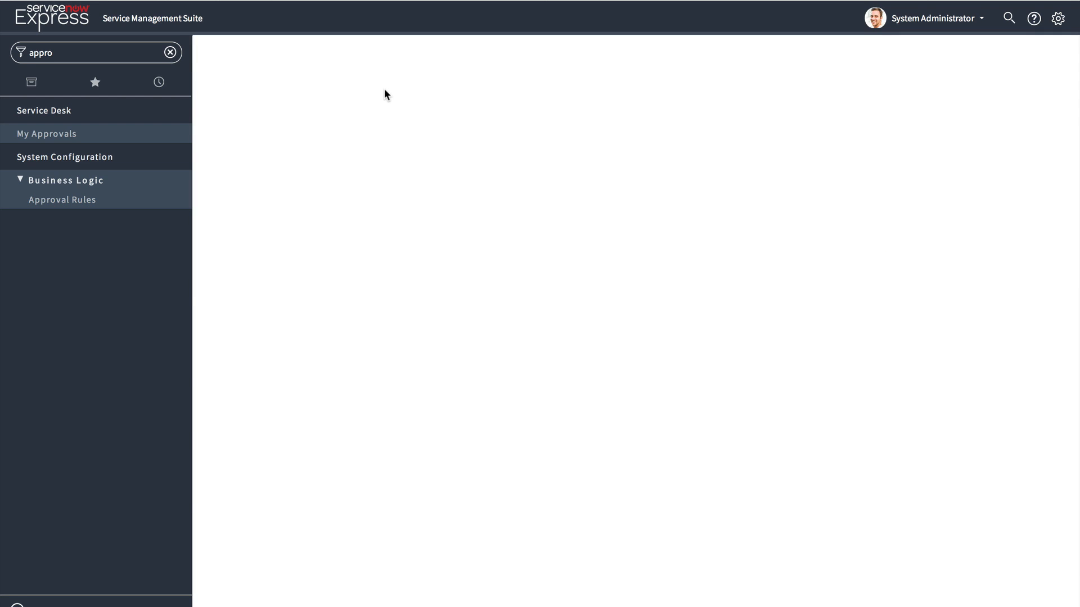